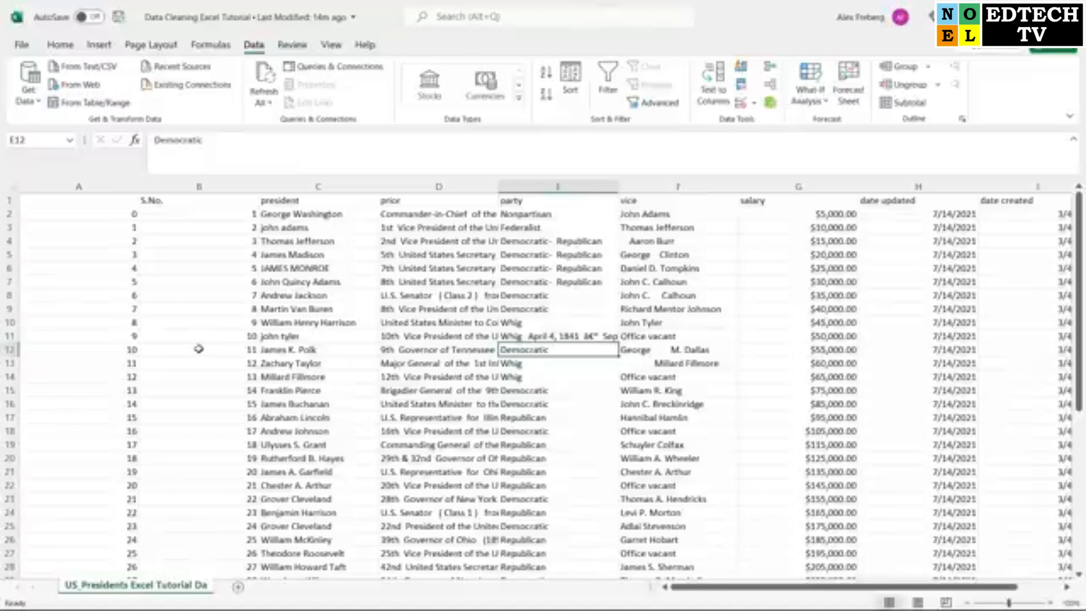
# Examine the president, party and vice columns for inconsistent capitalization, stray text and extra spaces
pyautogui.moveTo(322, 228); pyautogui.dragTo(322, 267)
pyautogui.click(322, 267)
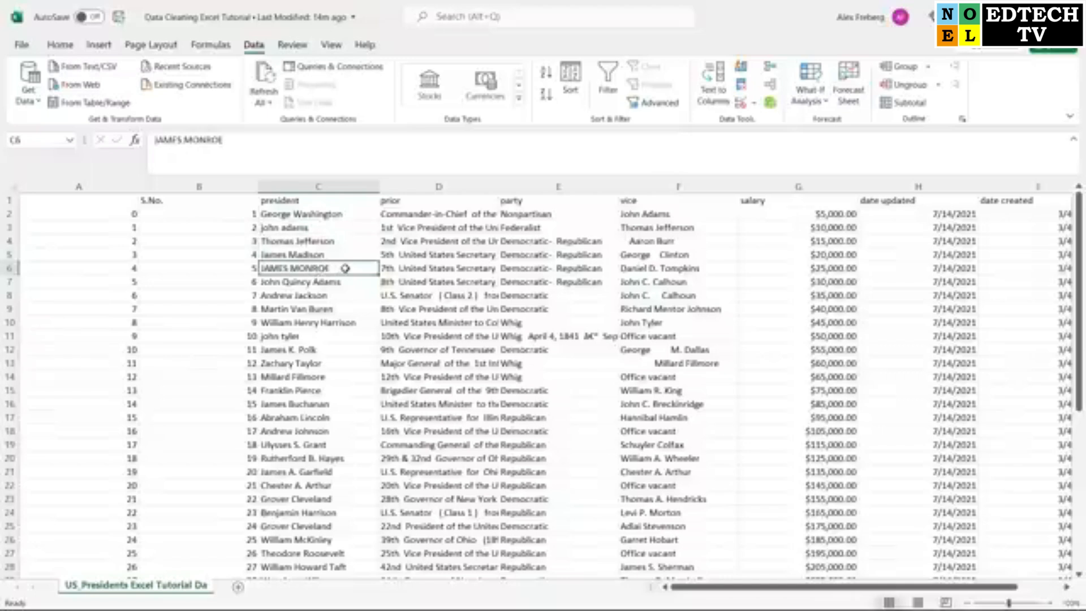
pyautogui.click(339, 281)
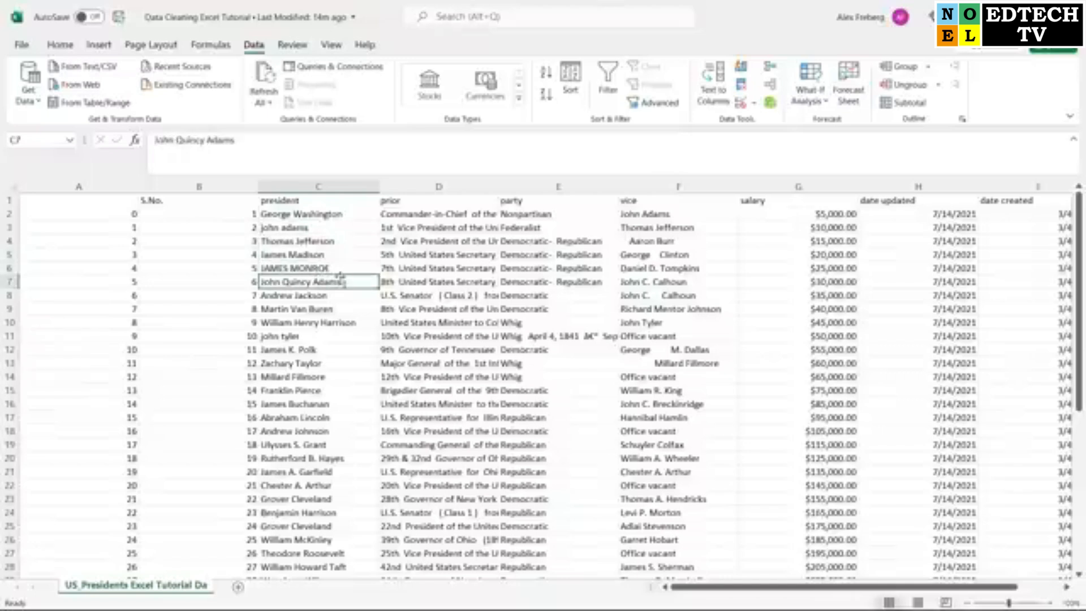
pyautogui.click(320, 230)
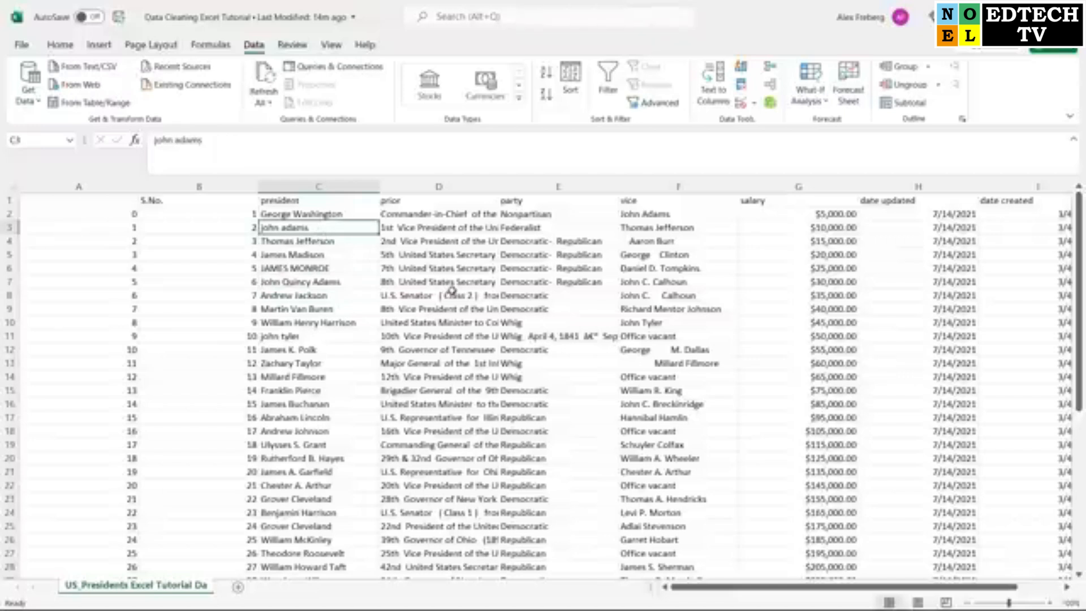
pyautogui.click(534, 296)
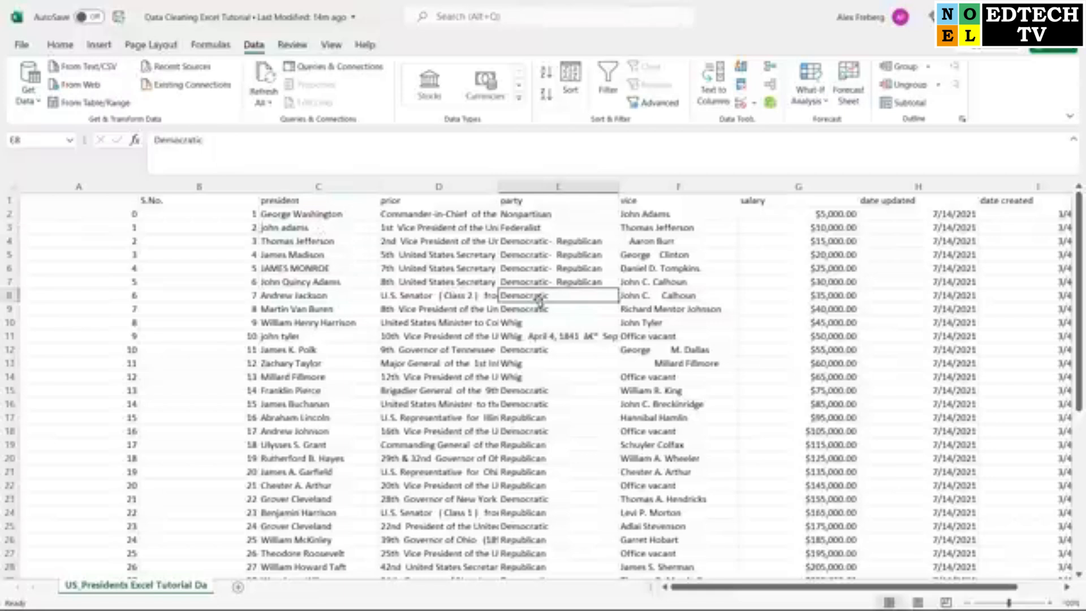
pyautogui.click(557, 322)
pyautogui.click(558, 336)
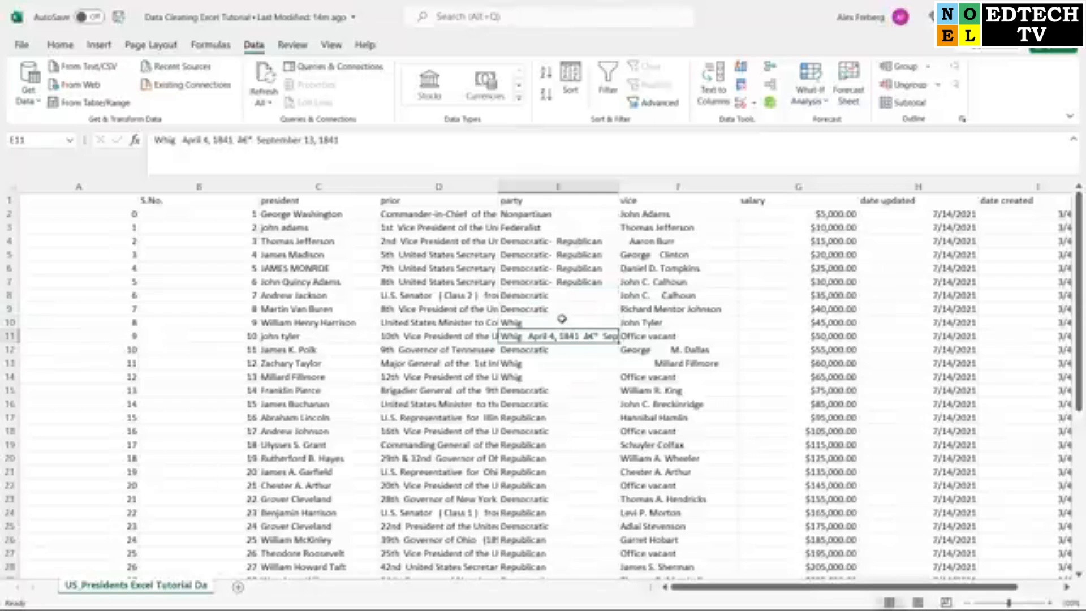
pyautogui.click(561, 320)
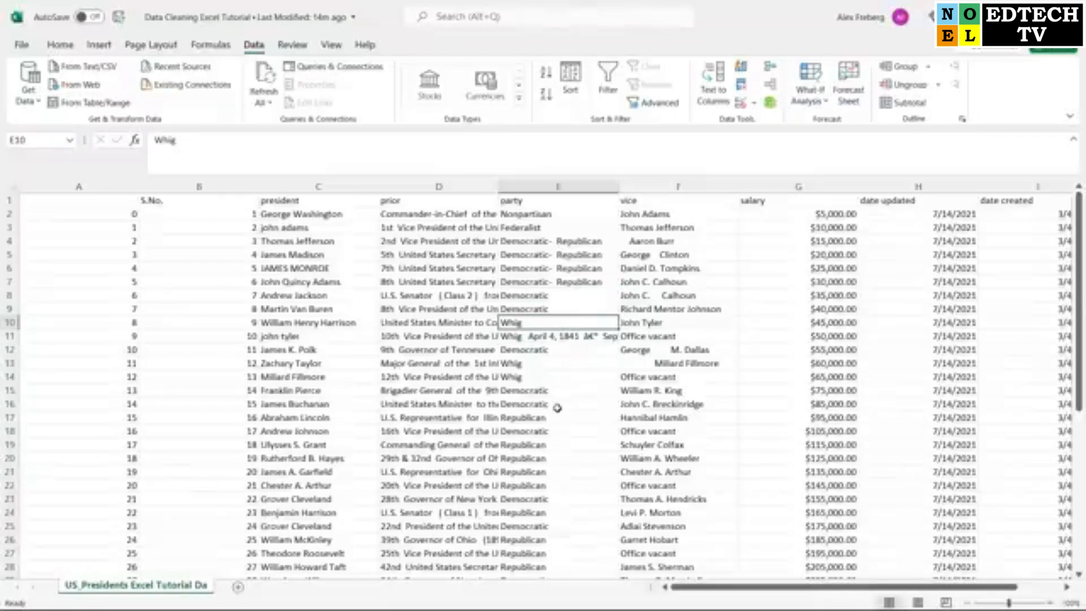
pyautogui.scroll(-4, 558, 407)
pyautogui.scroll(-1, 557, 408)
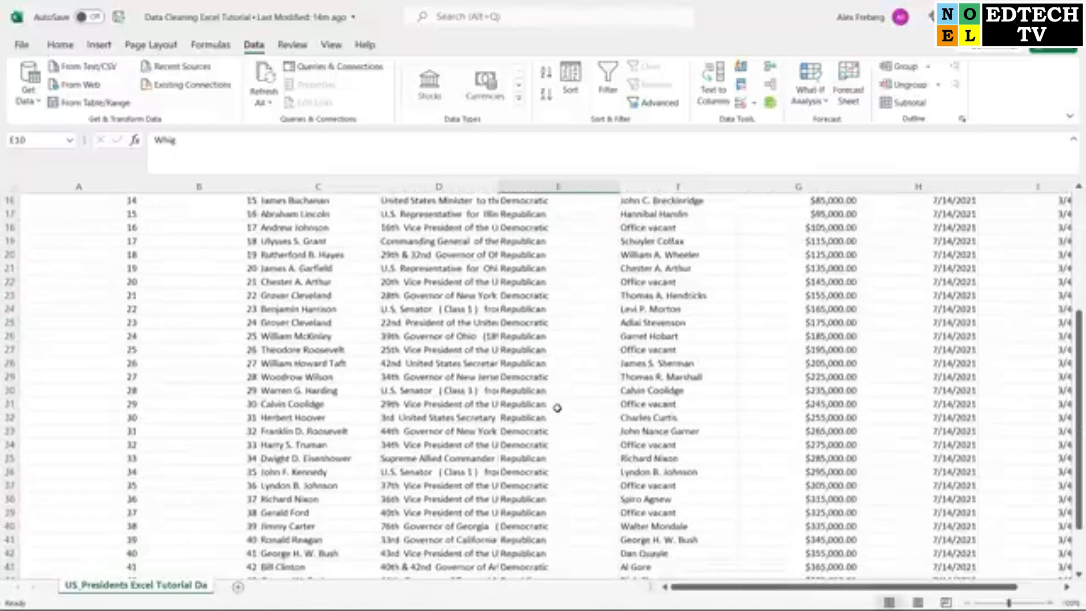
pyautogui.scroll(-1, 557, 430)
pyautogui.scroll(6, 557, 429)
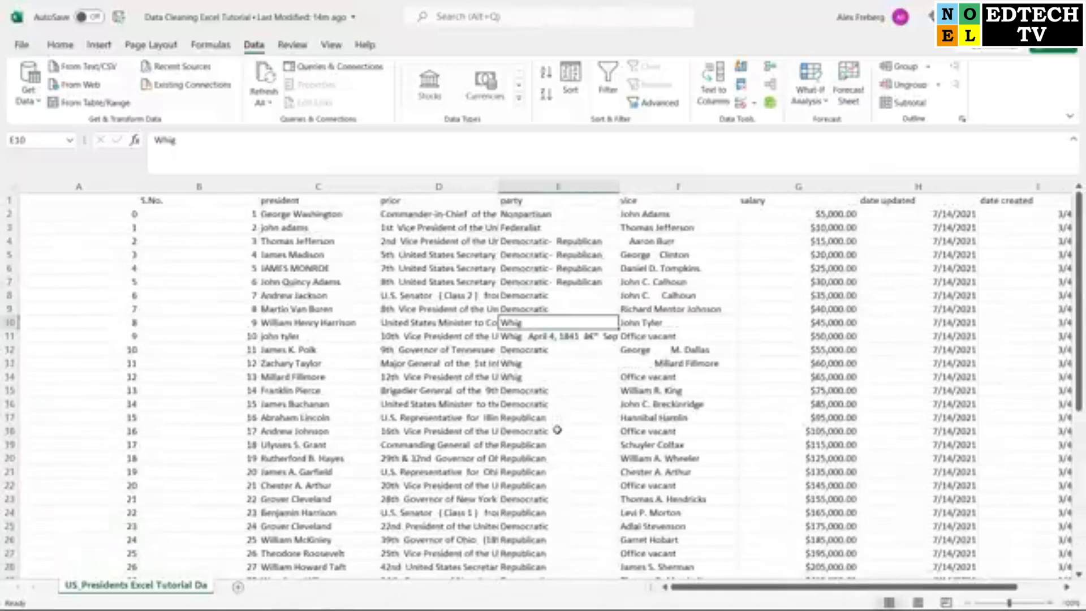
pyautogui.doubleClick(683, 239)
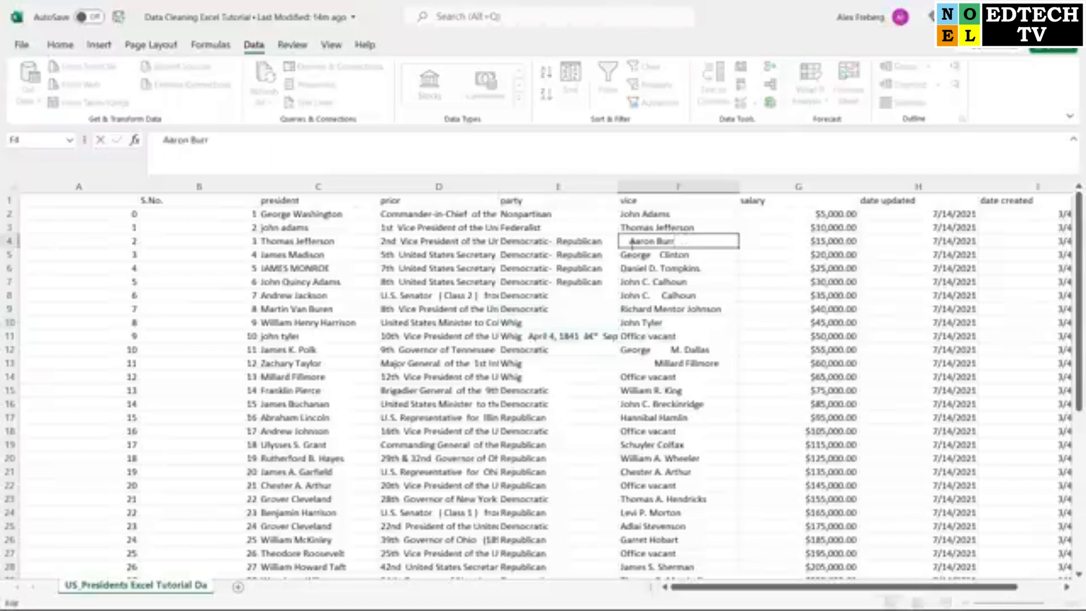
pyautogui.moveTo(630, 242); pyautogui.dragTo(608, 244)
pyautogui.click(700, 269)
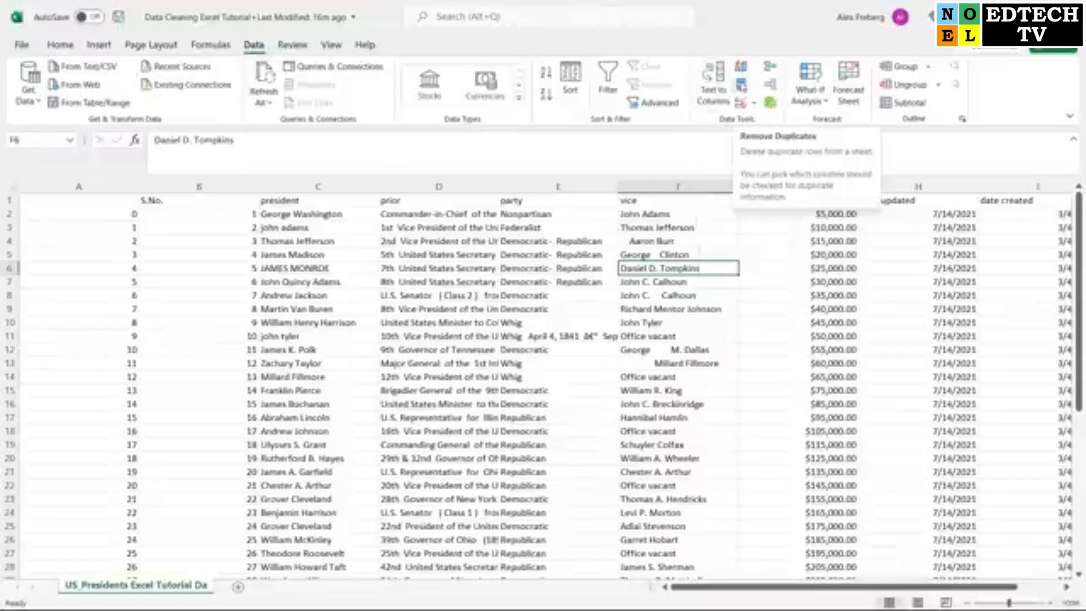
# Remove duplicate rows from the presidents data, comparing all columns and treating the first row as headers
pyautogui.click(741, 85)
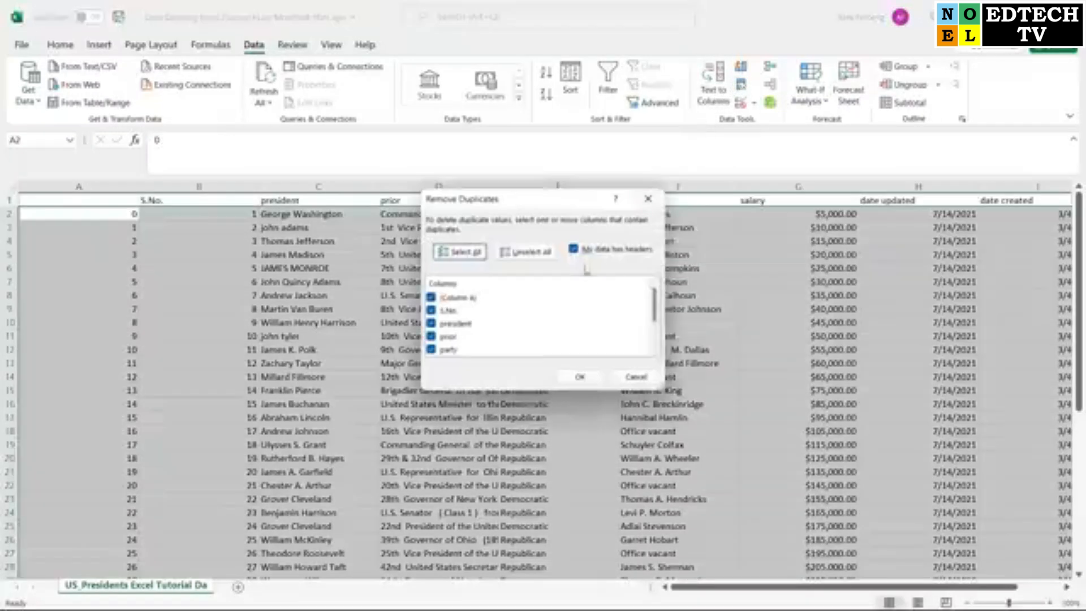
pyautogui.scroll(-2, 517, 301)
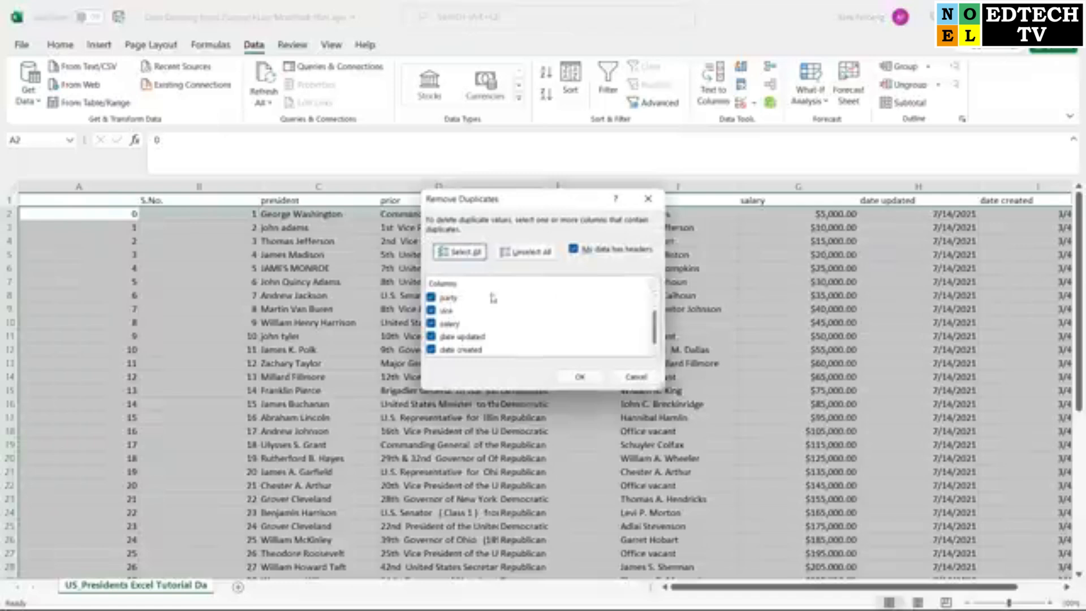
pyautogui.scroll(1, 524, 333)
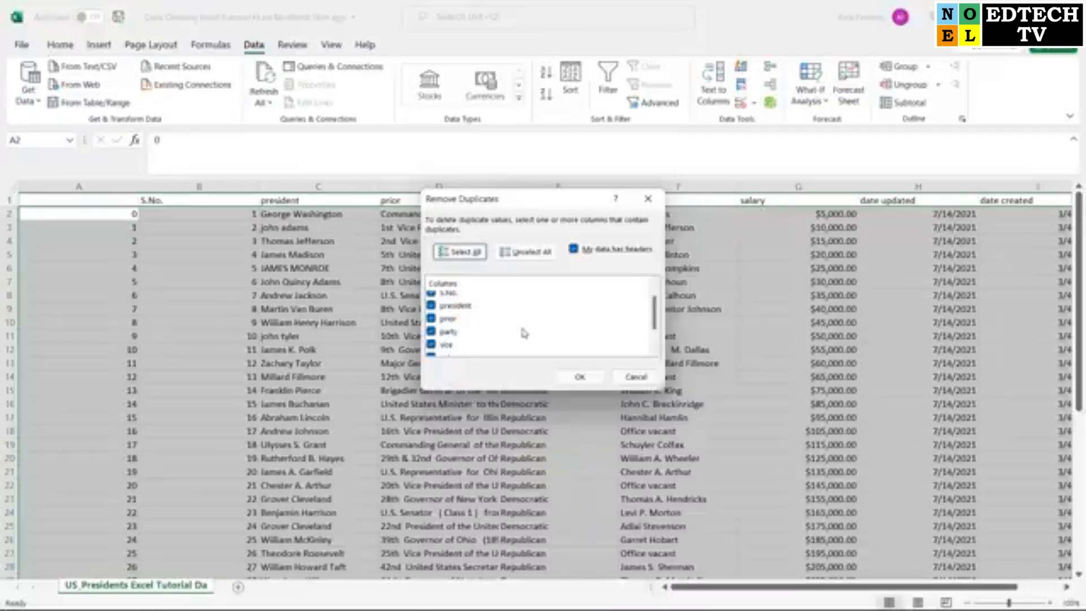
pyautogui.click(581, 378)
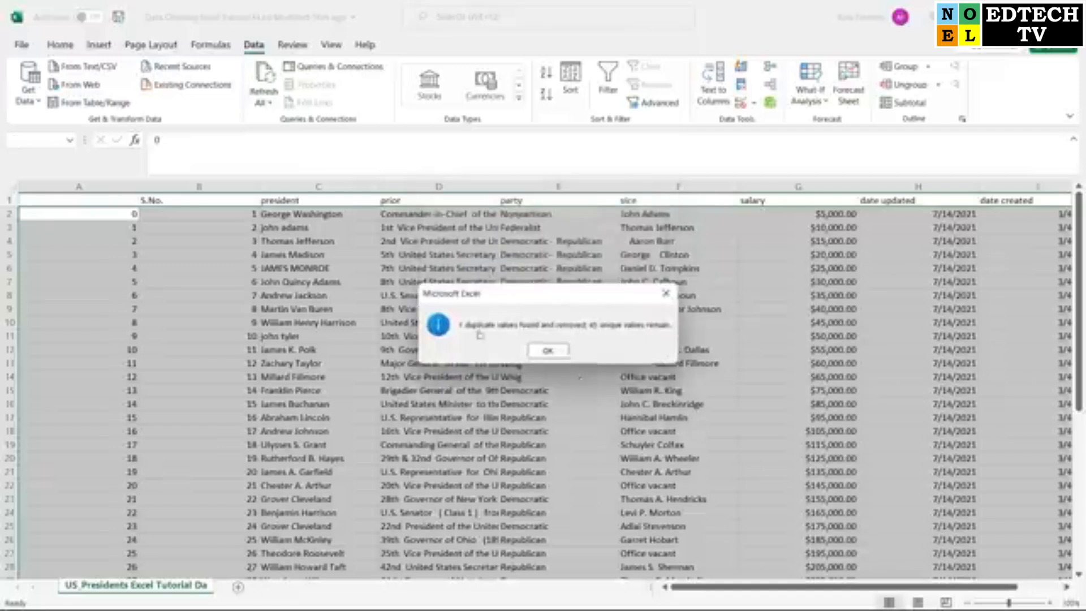
pyautogui.click(548, 351)
pyautogui.click(374, 352)
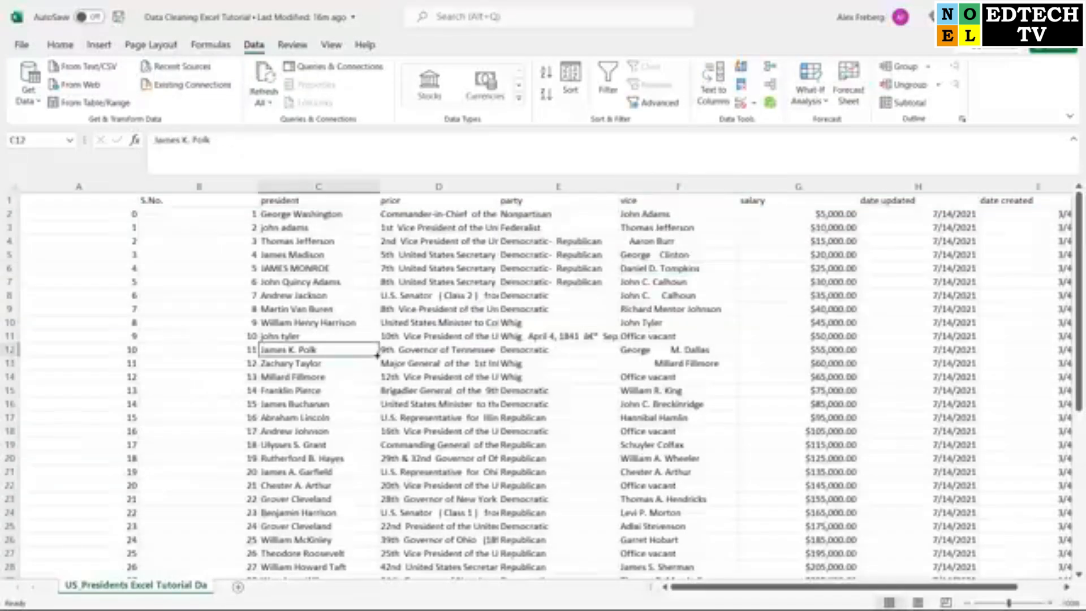
# Undo and redo the duplicate removal to compare the last rows of the data
pyautogui.scroll(-9, 377, 356)
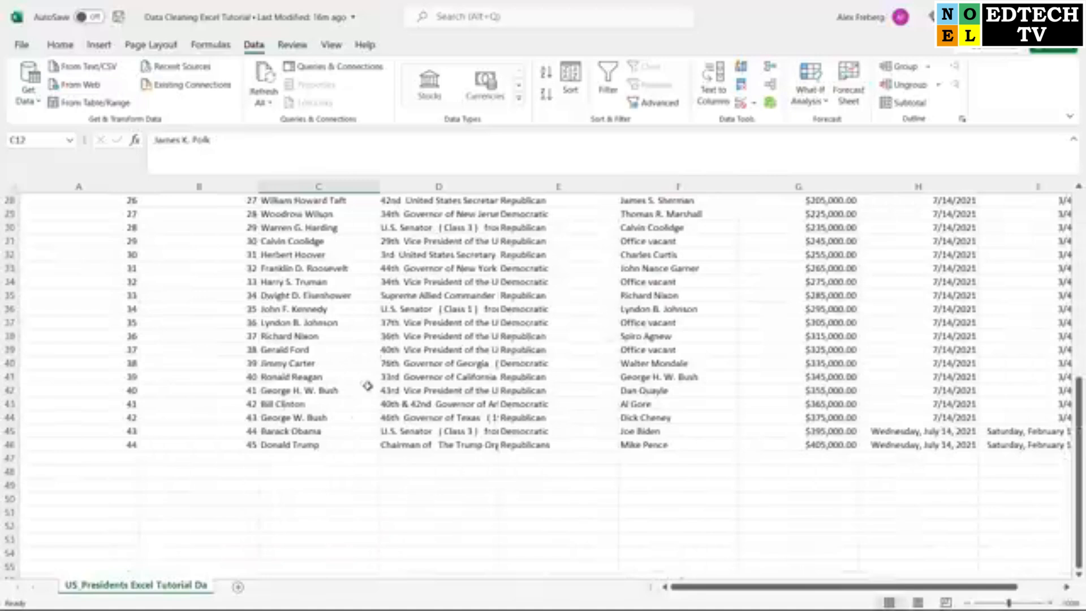
pyautogui.hotkey('ctrl', 'z')
pyautogui.scroll(-10, 351, 407)
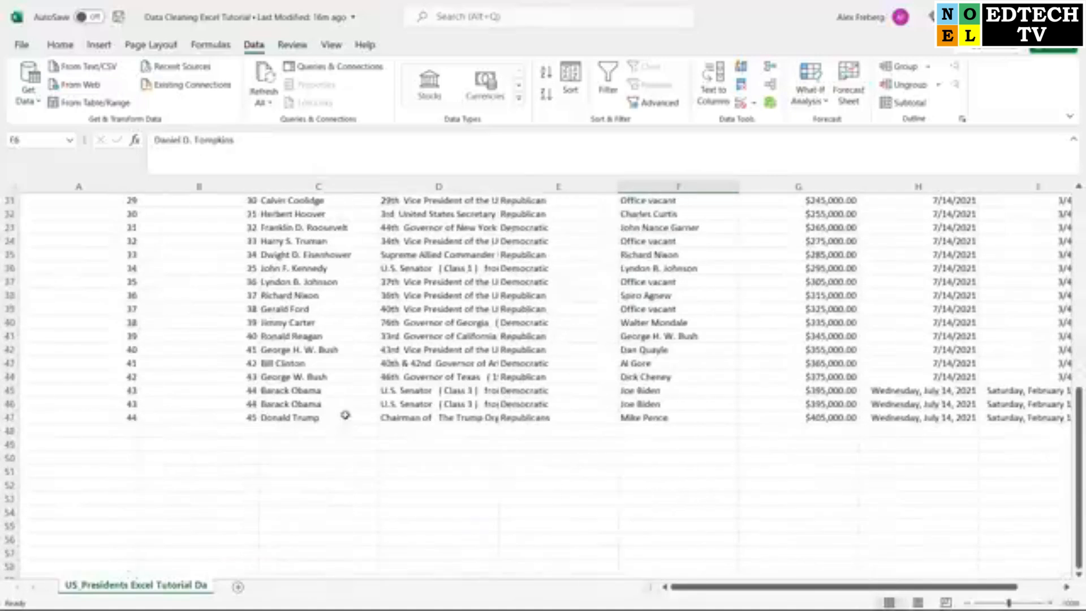
pyautogui.click(306, 402)
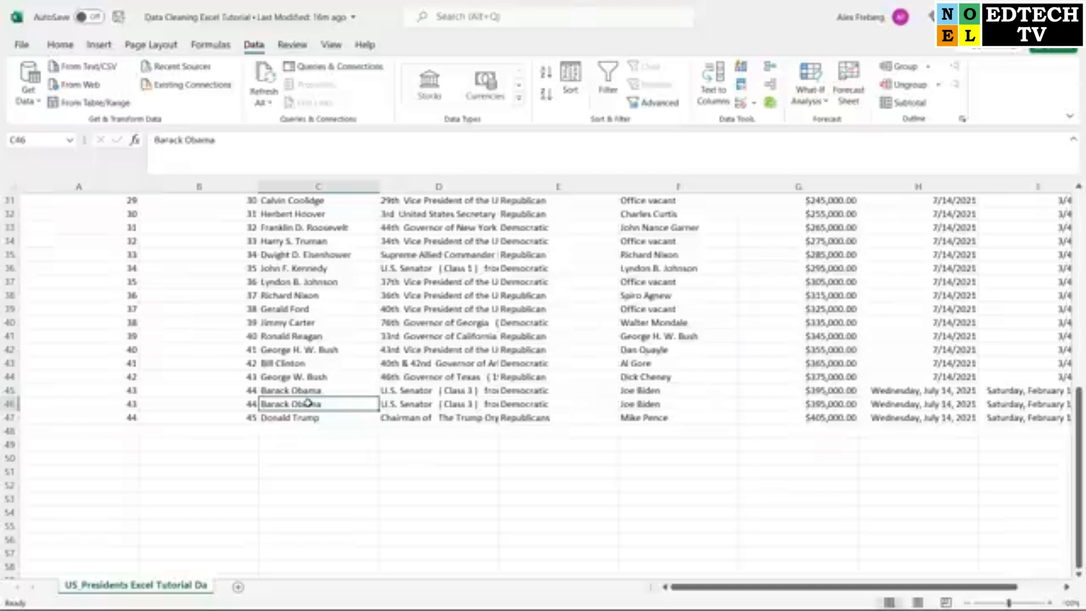
pyautogui.hotkey('ctrl', 'y')
pyautogui.scroll(-10, 307, 403)
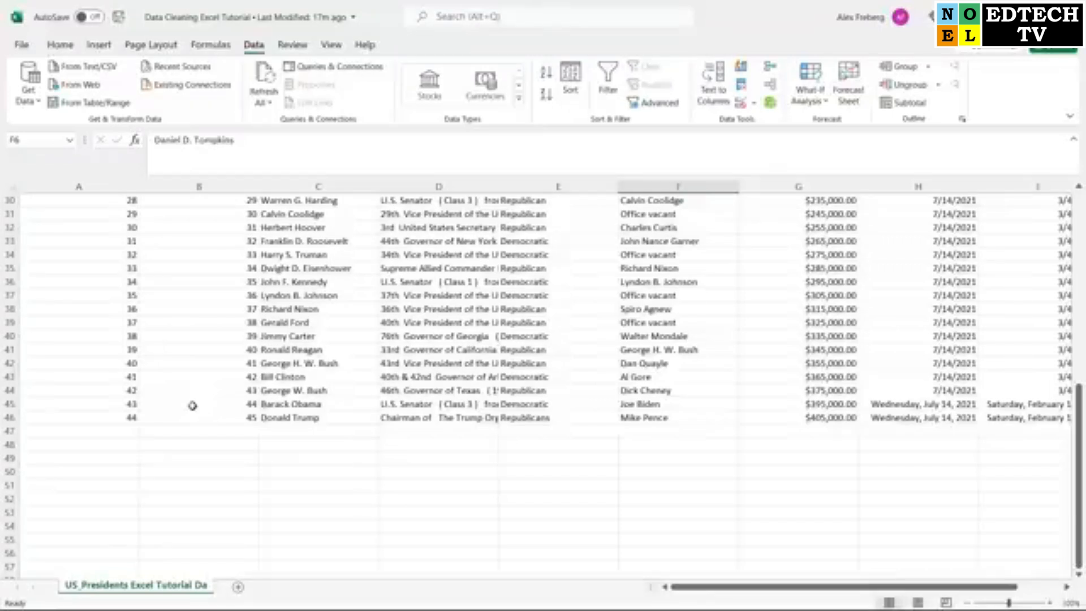
# Insert a blank column D between the president and prior columns
pyautogui.scroll(10, 192, 406)
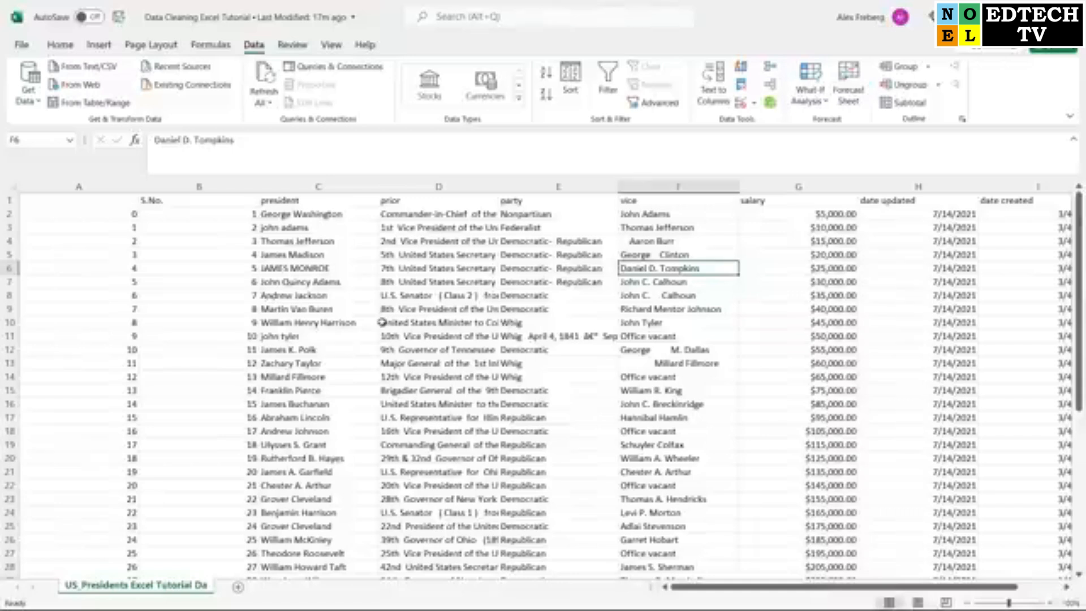
pyautogui.click(415, 186)
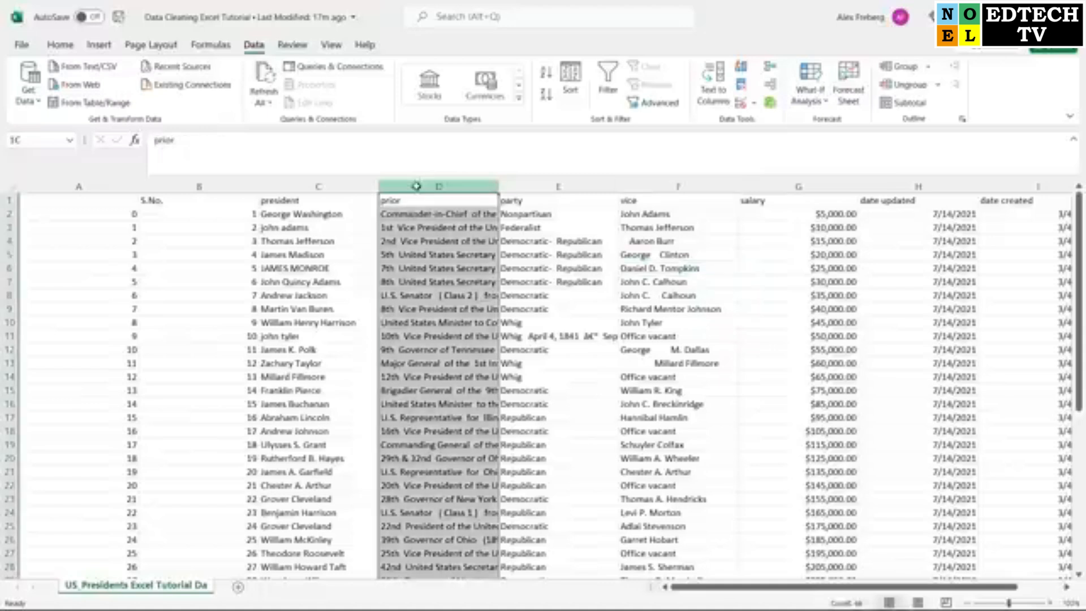
pyautogui.rightClick(416, 186)
pyautogui.click(453, 306)
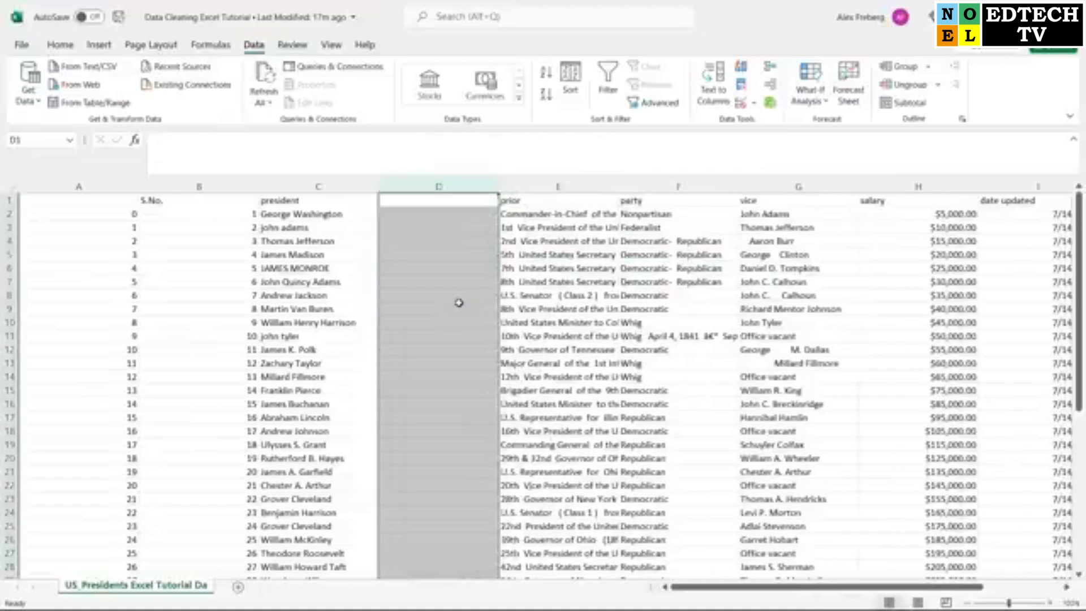
# Enter =UPPER(C2) in cell D2 and fill the formula down the new column for every president
pyautogui.click(440, 215)
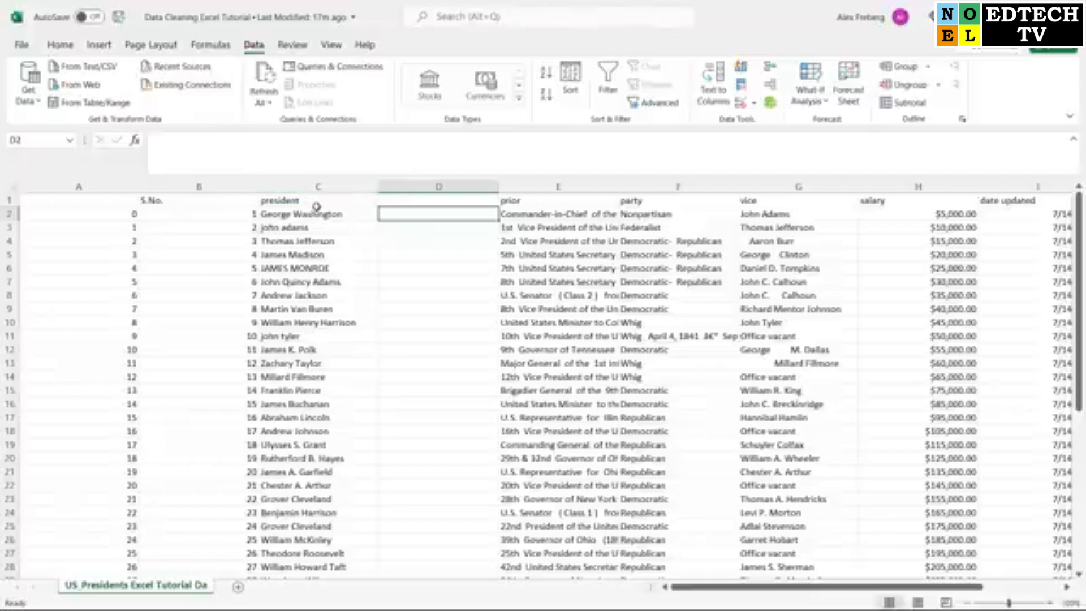
pyautogui.click(315, 225)
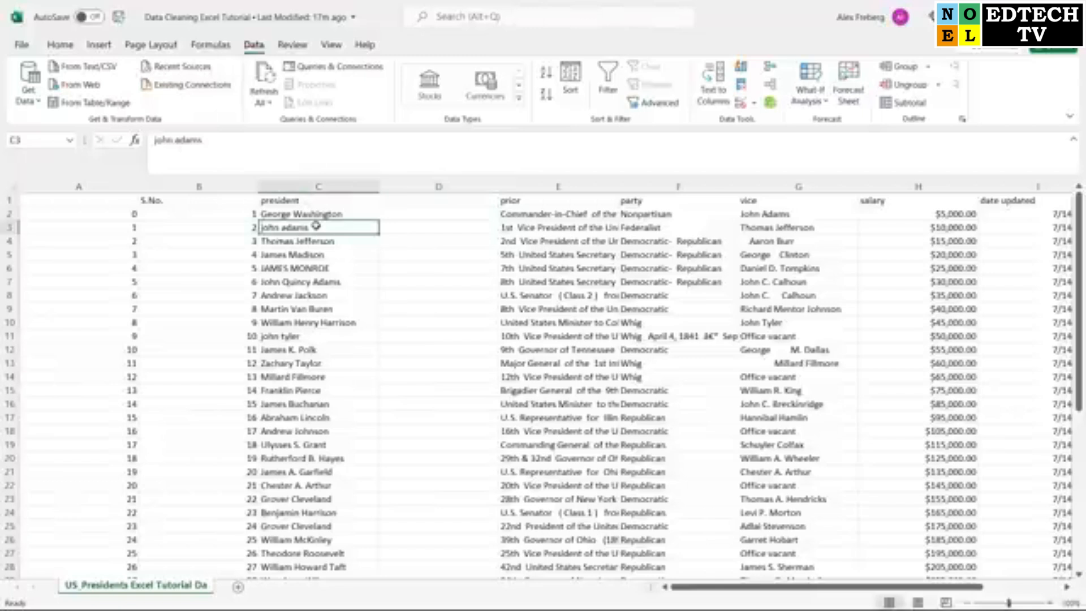
pyautogui.click(418, 213)
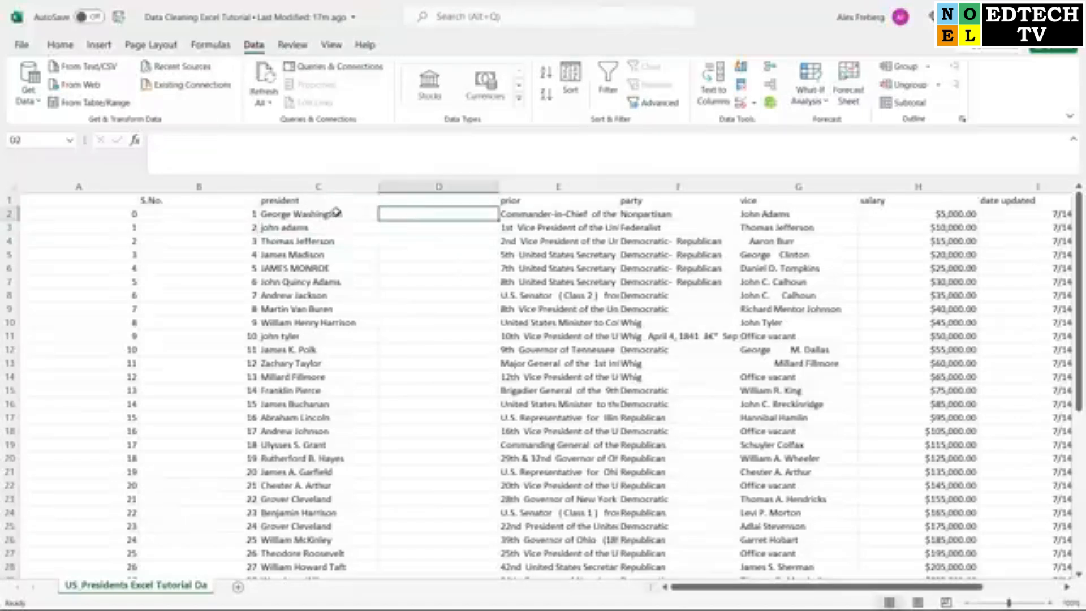
pyautogui.moveTo(336, 213); pyautogui.dragTo(311, 348)
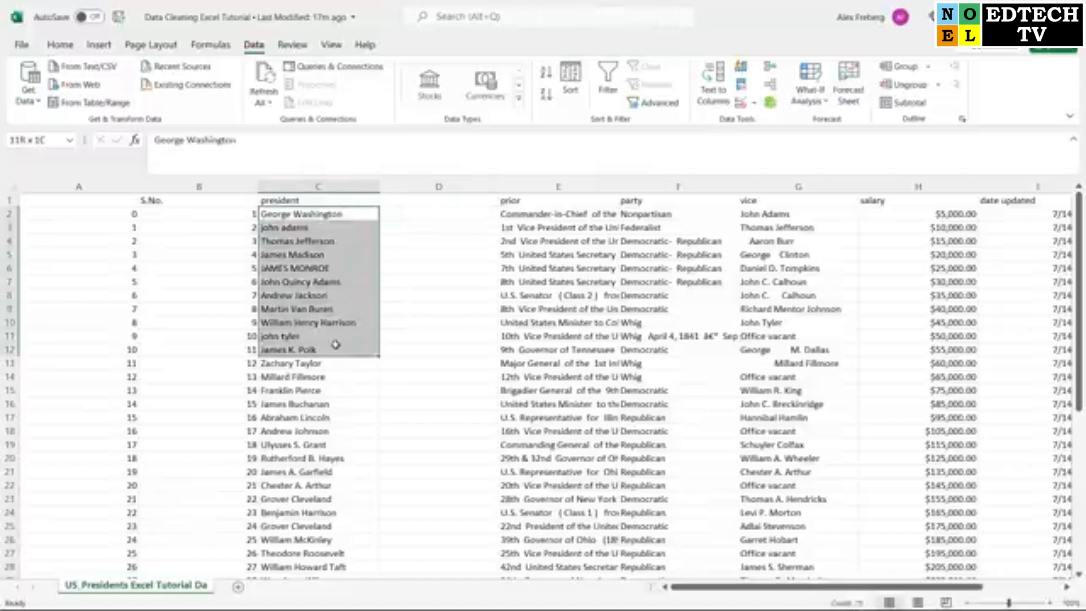
pyautogui.click(440, 214)
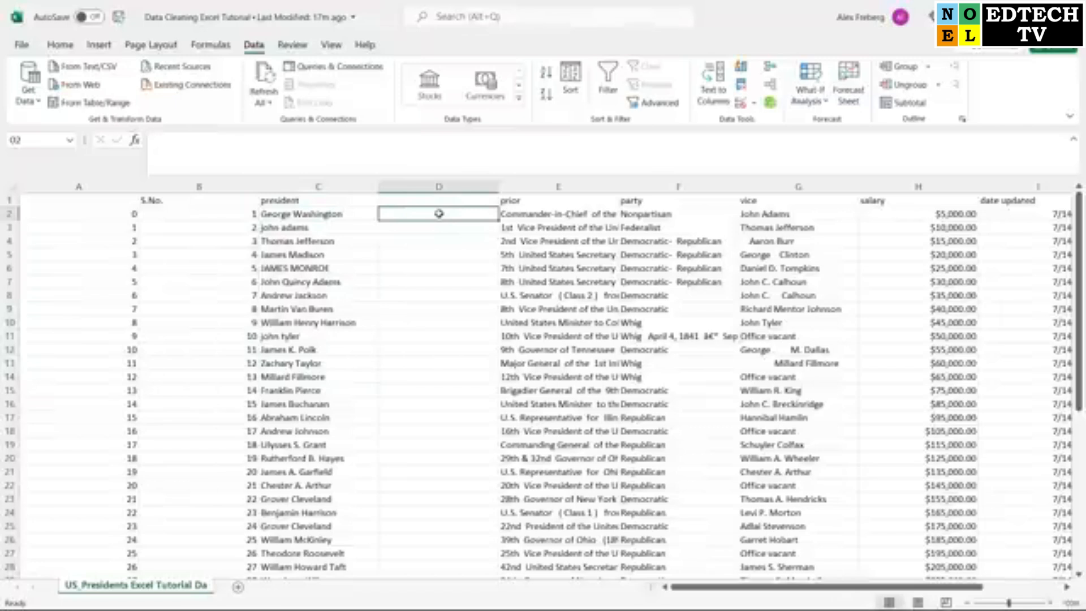
pyautogui.write('=UPPER(')
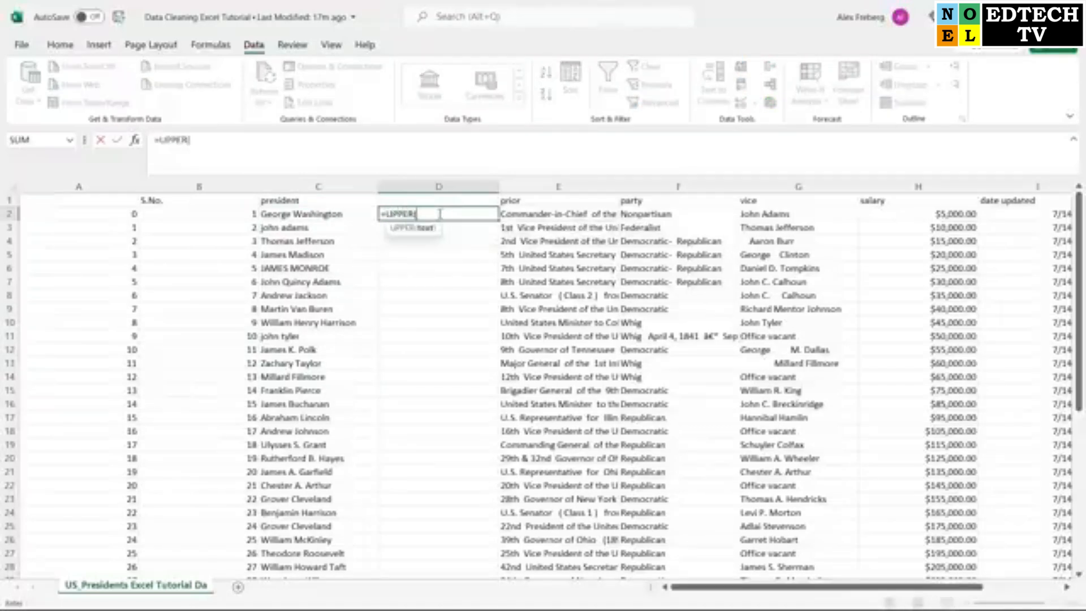
pyautogui.click(366, 213)
pyautogui.write(')')
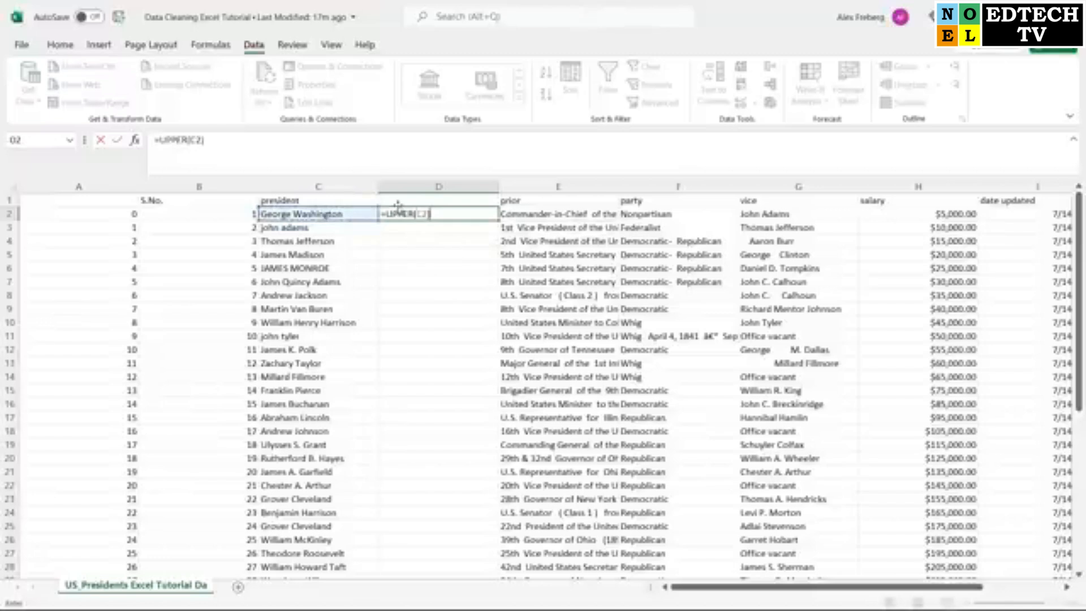
pyautogui.hotkey('ctrl', 'Return')
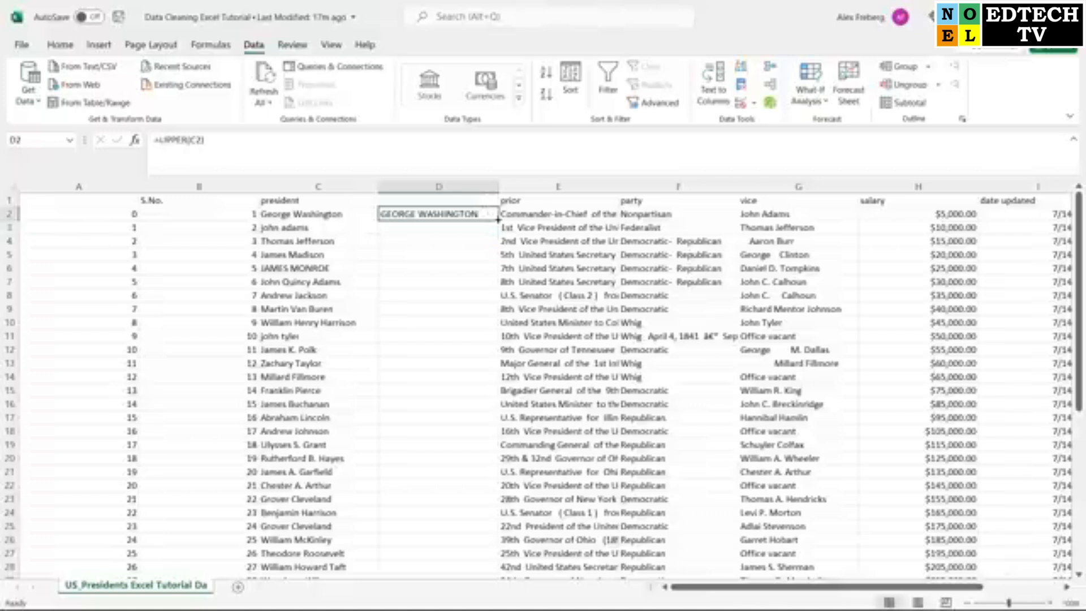
pyautogui.doubleClick(498, 219)
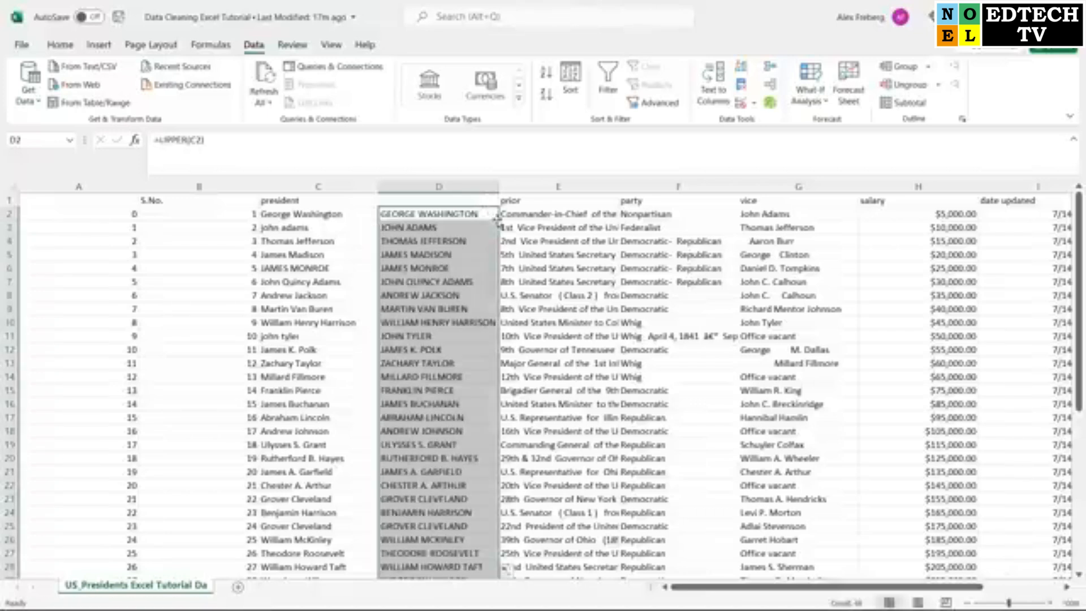
pyautogui.click(472, 245)
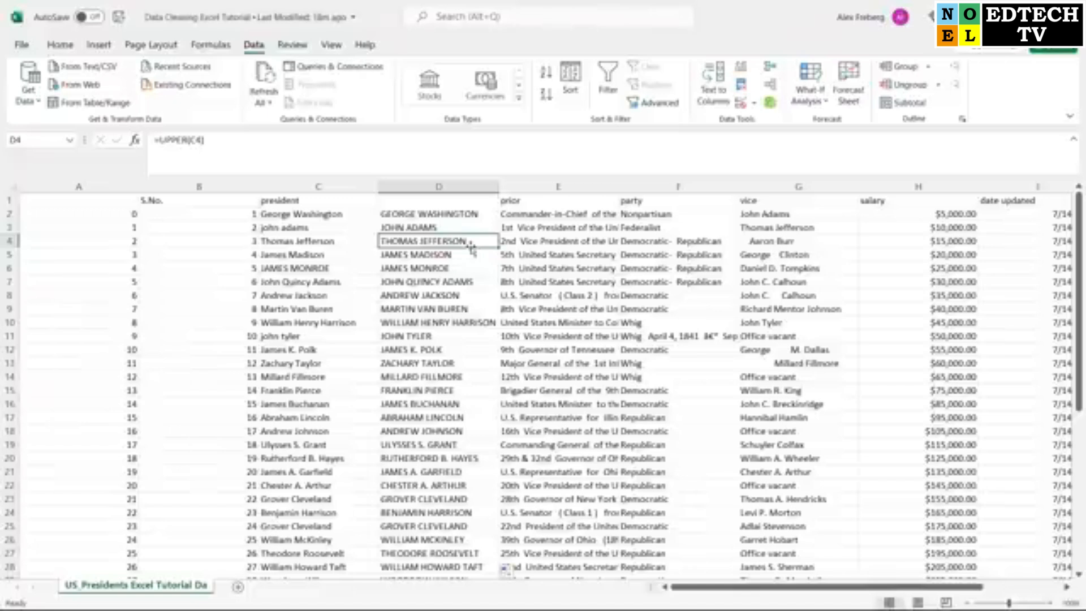
# Change the formula in D2 to =PROPER(C2) and fill it down column D for every president
pyautogui.click(456, 214)
pyautogui.click(166, 140)
pyautogui.doubleClick(165, 140)
pyautogui.write('p')
pyautogui.press('BackSpace')
pyautogui.write('PROPER(C2')
pyautogui.press('Return')
pyautogui.click(420, 214)
pyautogui.doubleClick(499, 220)
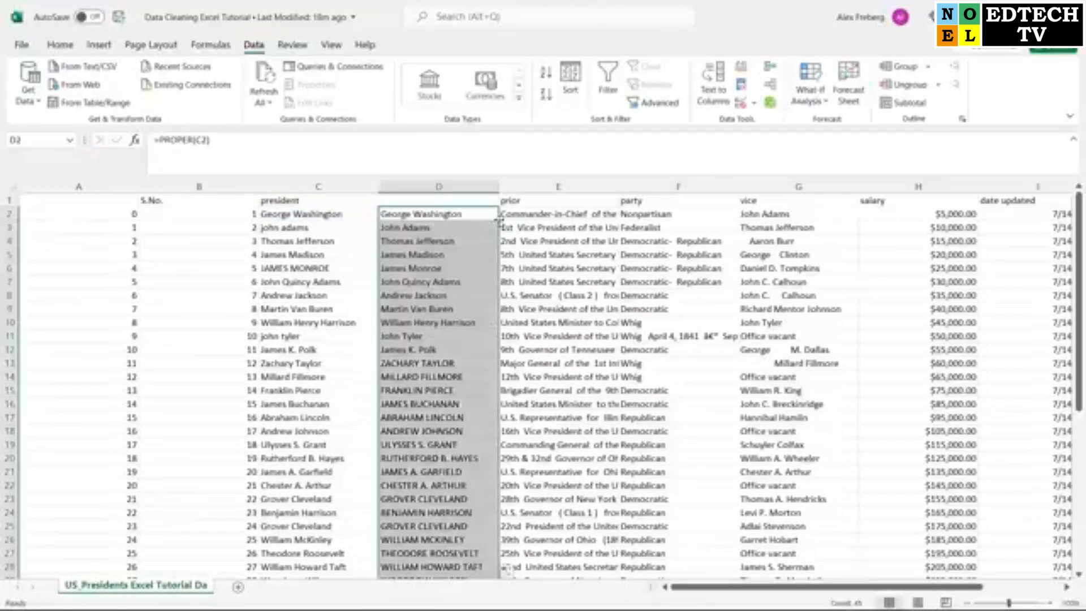
pyautogui.click(440, 228)
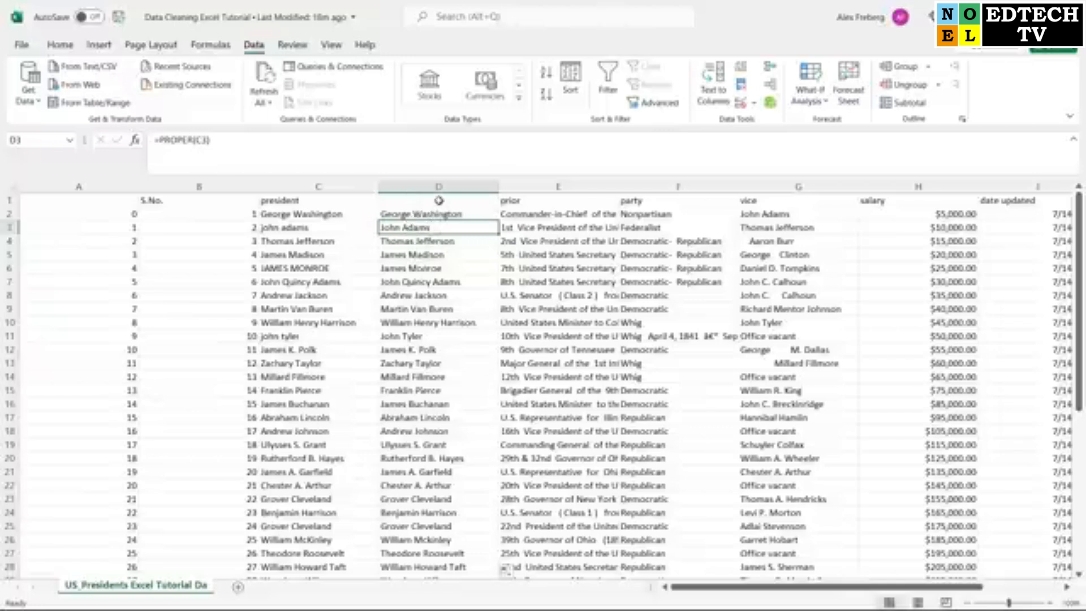
pyautogui.click(304, 266)
pyautogui.click(312, 228)
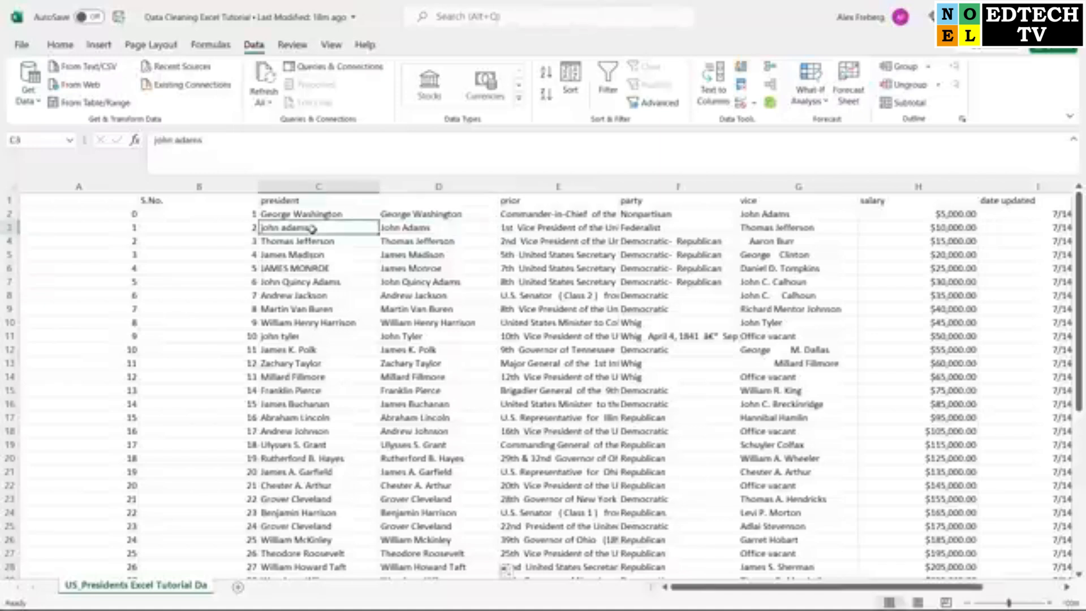
# Try replacing the PROPER formula in cell D2 with the LOWER function on C2, and undo the change
pyautogui.click(405, 215)
pyautogui.doubleClick(184, 140)
pyautogui.write('LOWER(C2')
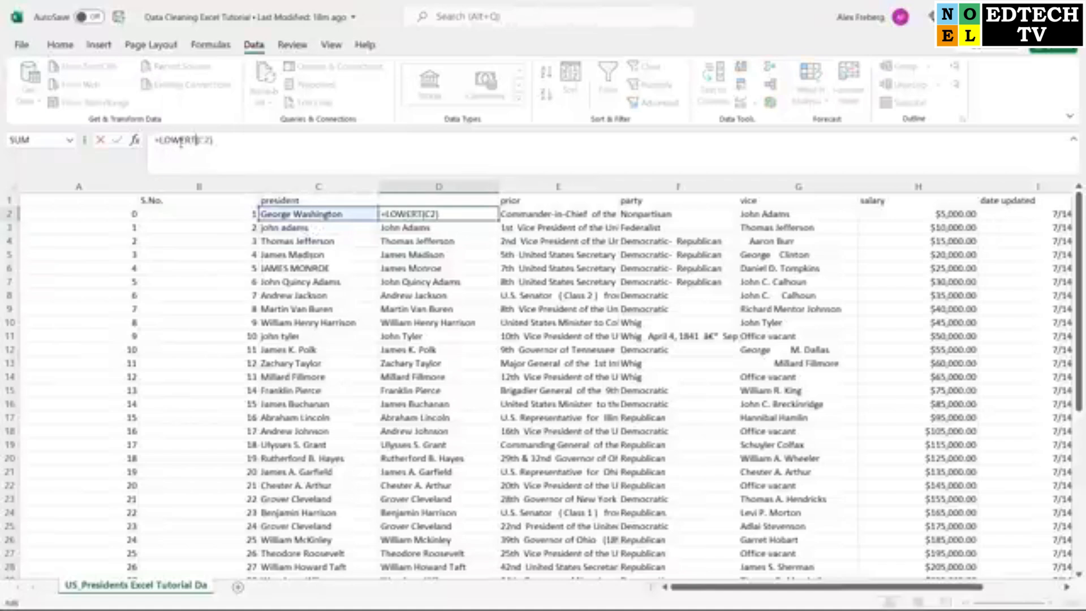
pyautogui.press('Return')
pyautogui.hotkey('ctrl', 'z')
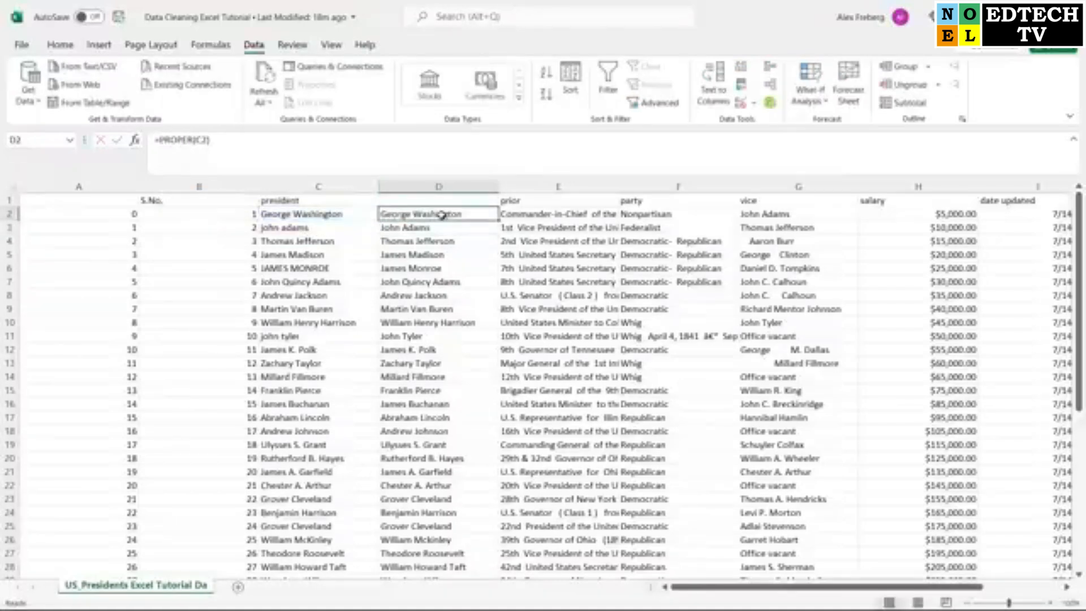
# Enter the header president-fixed in cell D1 above the corrected president names
pyautogui.click(443, 256)
pyautogui.click(437, 198)
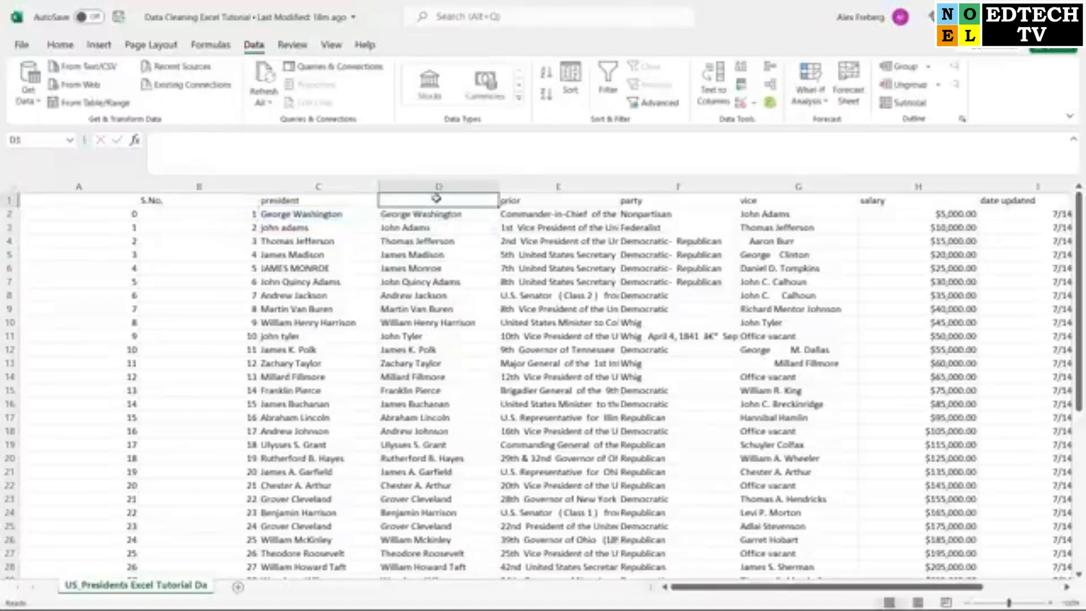
pyautogui.doubleClick(436, 198)
pyautogui.write('pr')
pyautogui.press('BackSpace')
pyautogui.press('BackSpace')
pyautogui.write('president')
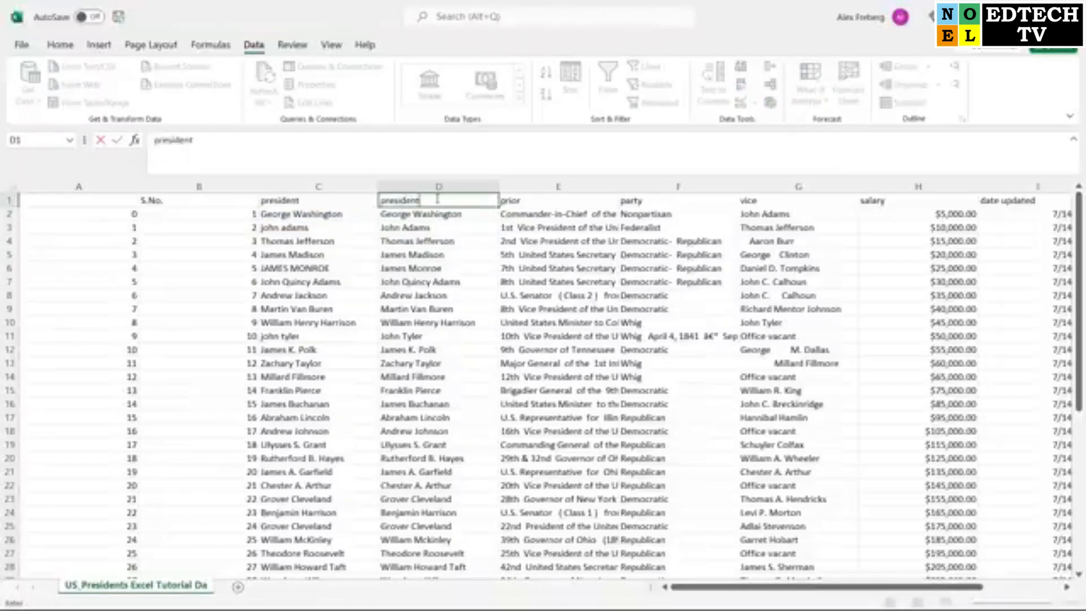
pyautogui.write('-fixed')
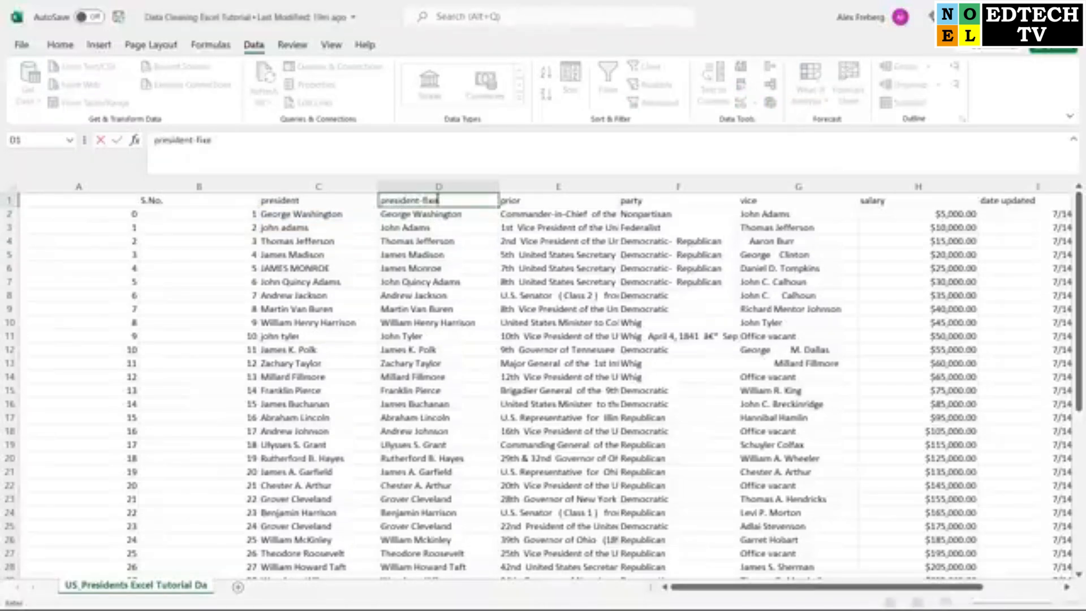
pyautogui.press('Return')
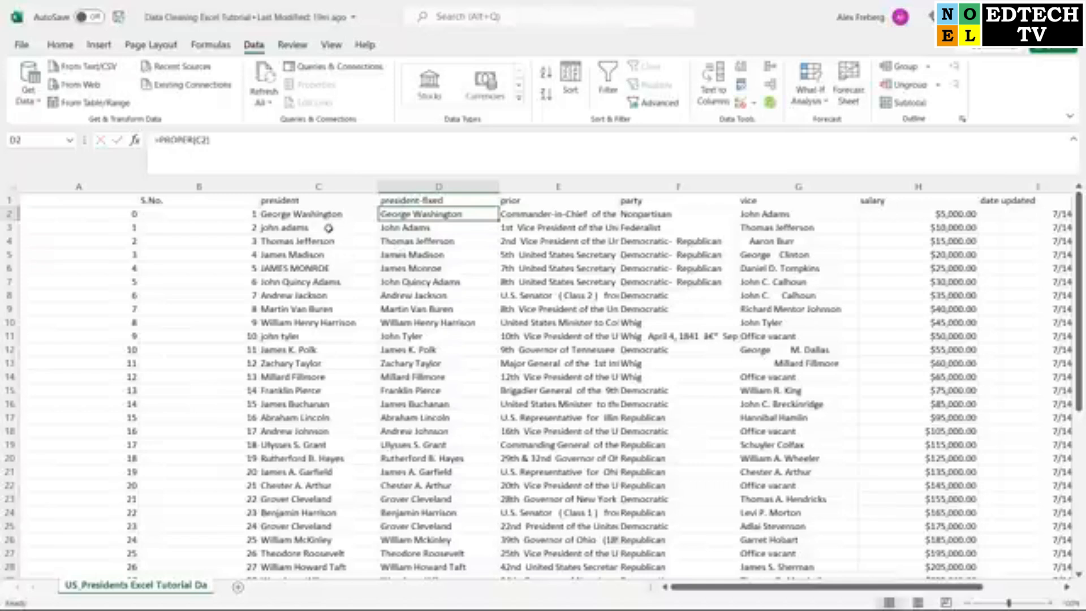
pyautogui.click(325, 269)
pyautogui.click(331, 229)
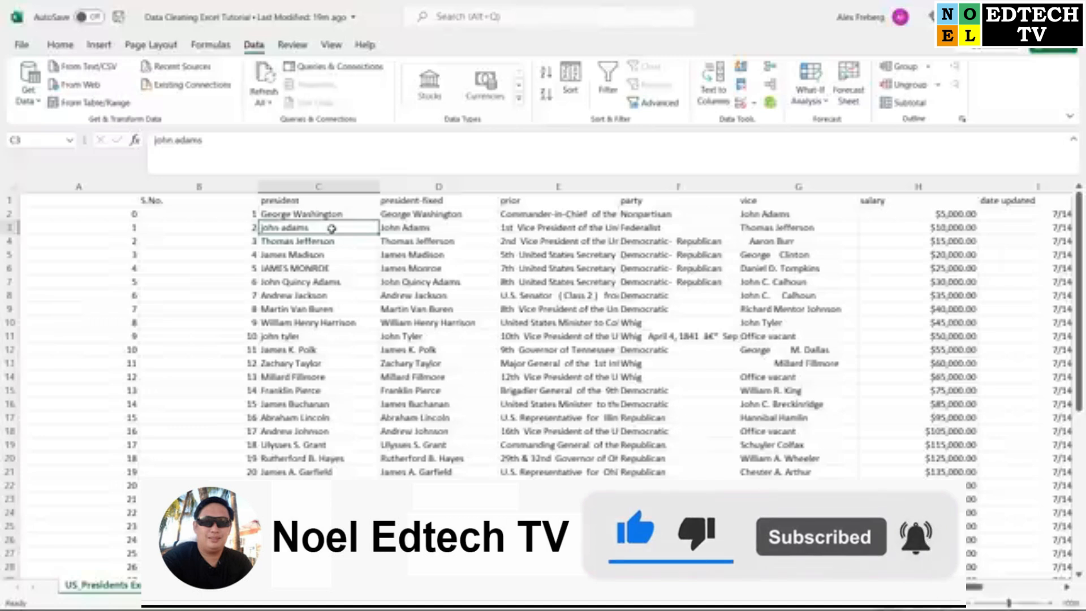
pyautogui.click(324, 269)
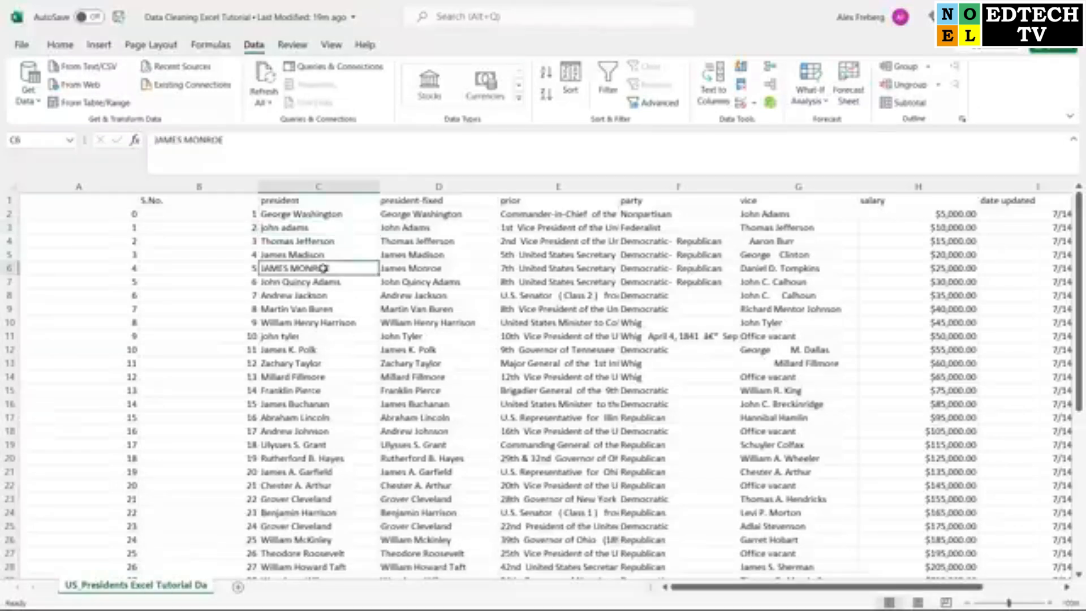
pyautogui.click(360, 228)
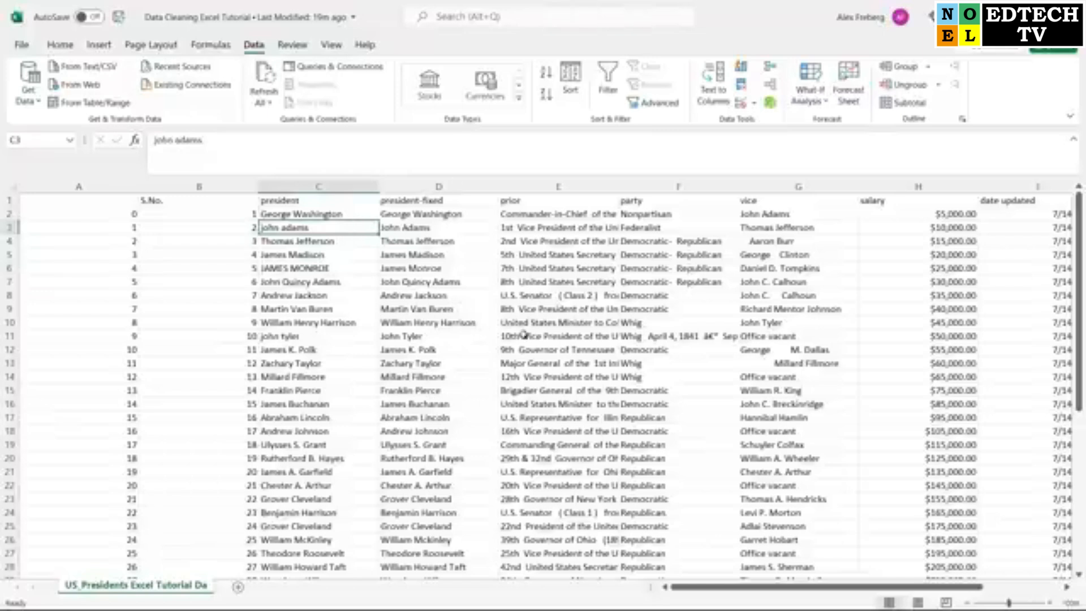
# Widen the prior column to read its full entries and narrow it partway back
pyautogui.moveTo(761, 588); pyautogui.dragTo(841, 588)
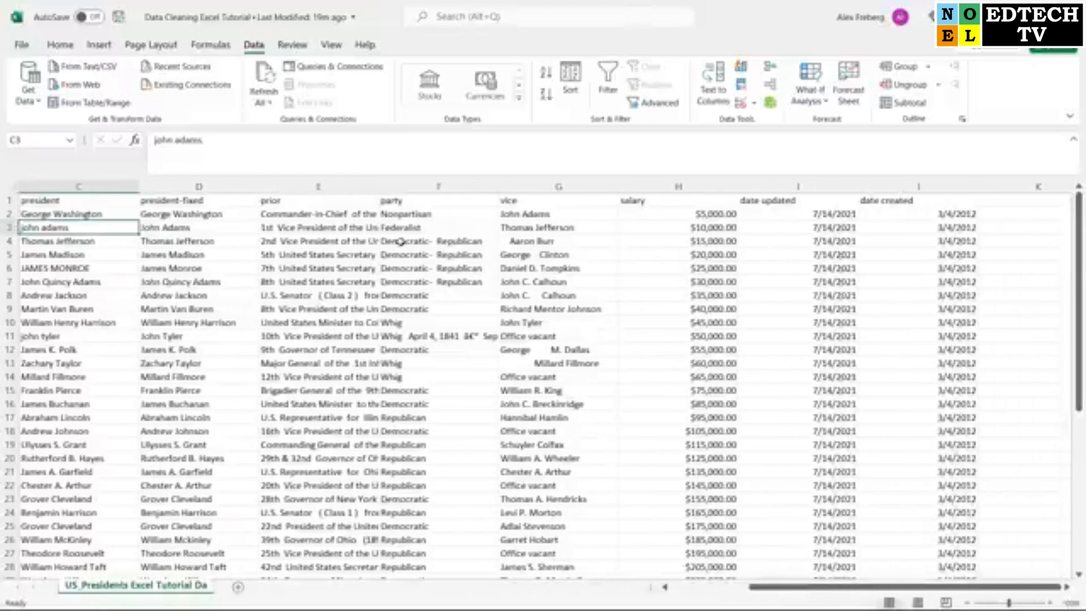
pyautogui.click(351, 200)
pyautogui.moveTo(379, 187); pyautogui.dragTo(566, 189)
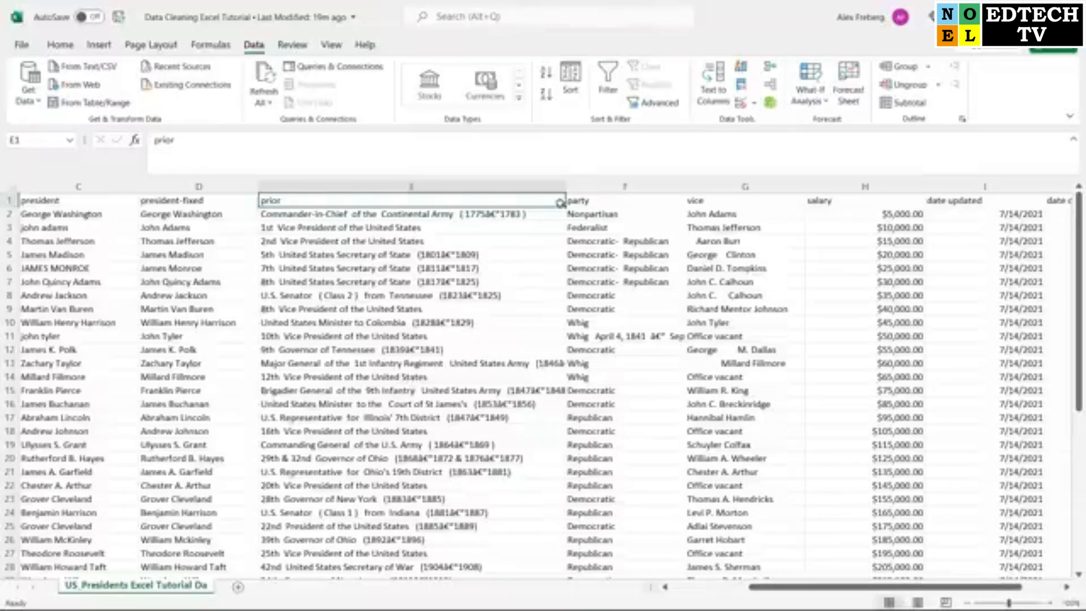
pyautogui.moveTo(565, 187); pyautogui.dragTo(424, 187)
# Select the whole worksheet and turn on filters for its header row
pyautogui.click(487, 187)
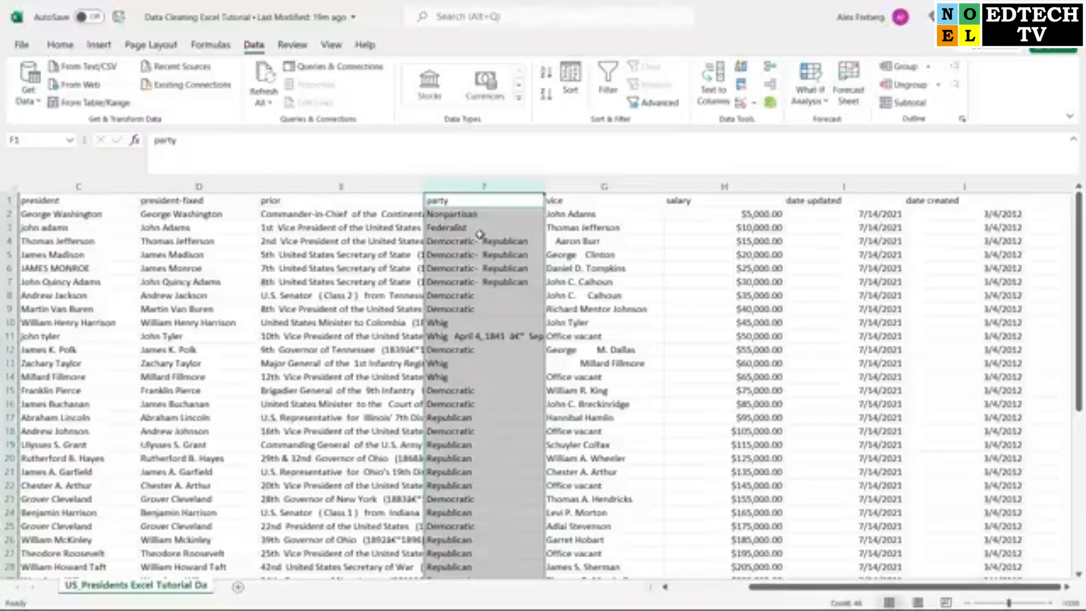
pyautogui.click(506, 318)
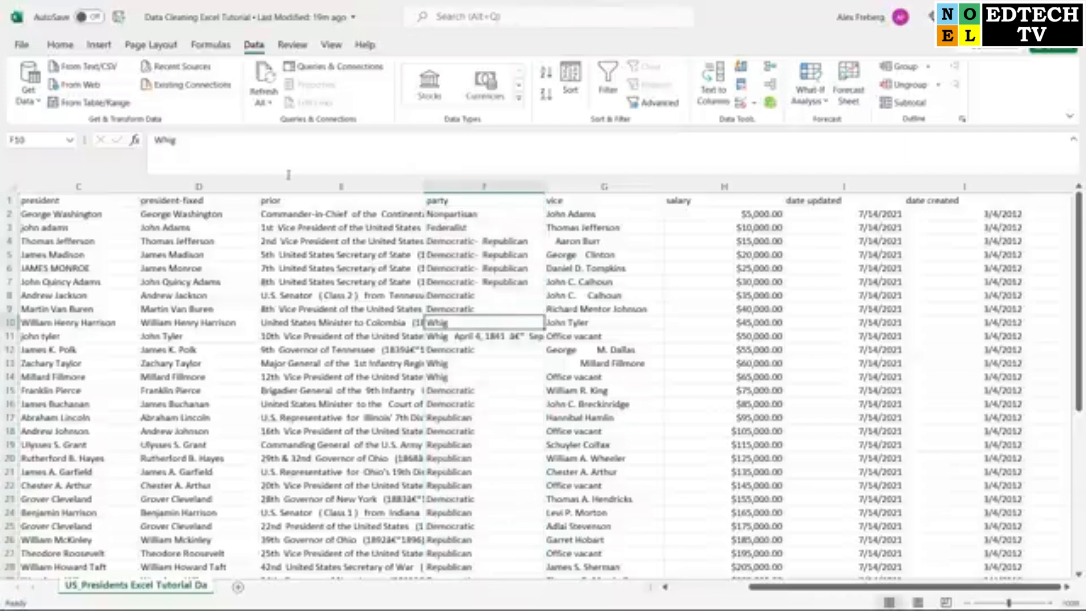
pyautogui.click(15, 188)
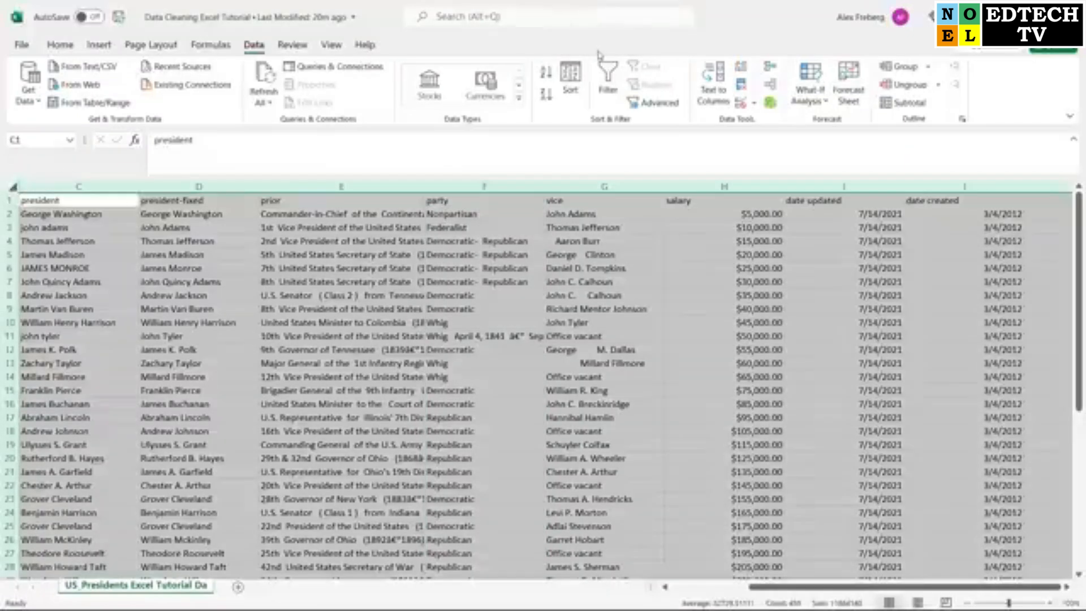
pyautogui.click(607, 79)
# Review the distinct party values and filter the party column to show only Republican and Republicans
pyautogui.click(530, 202)
pyautogui.click(534, 201)
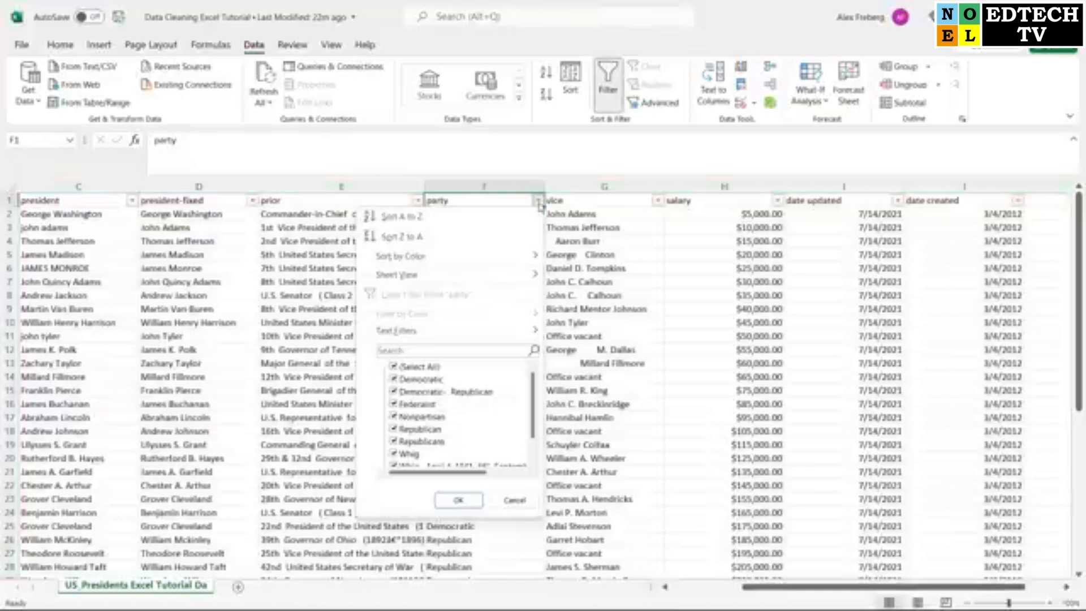
pyautogui.moveTo(534, 387); pyautogui.dragTo(534, 393)
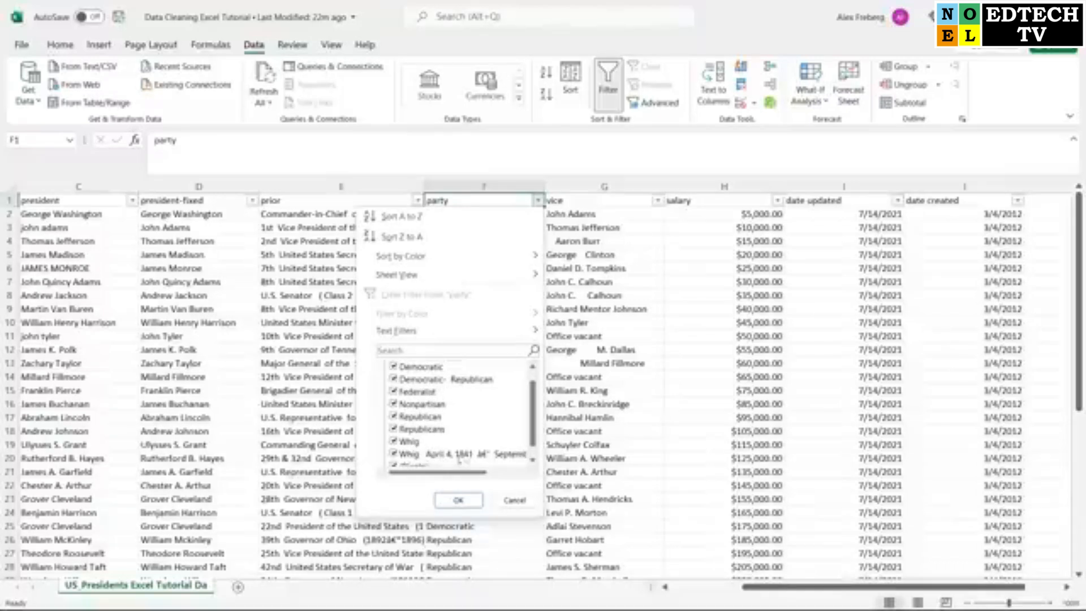
pyautogui.scroll(-1, 532, 433)
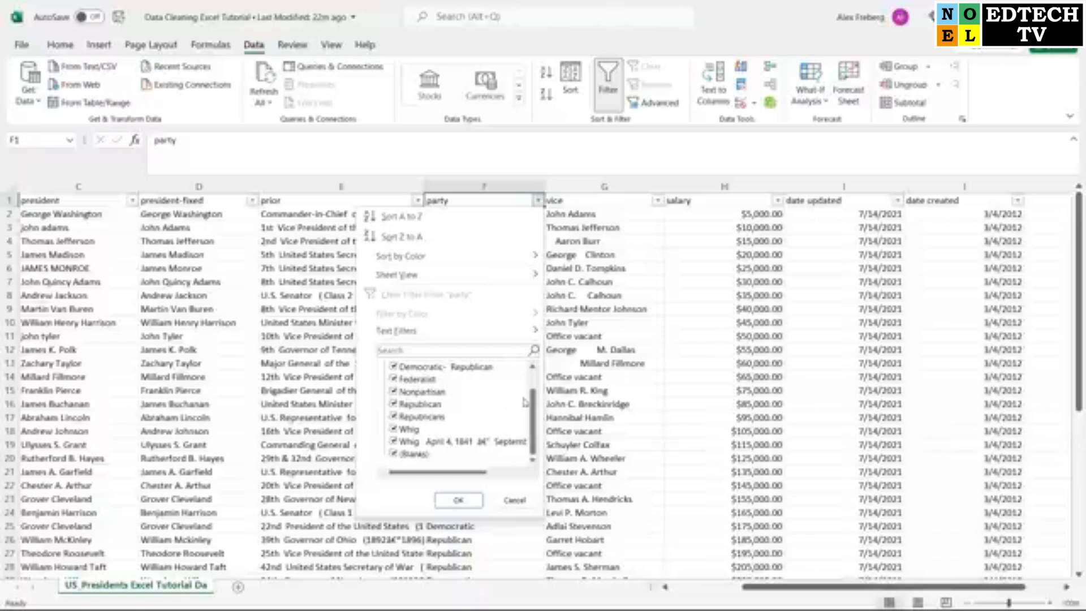
pyautogui.scroll(2, 453, 396)
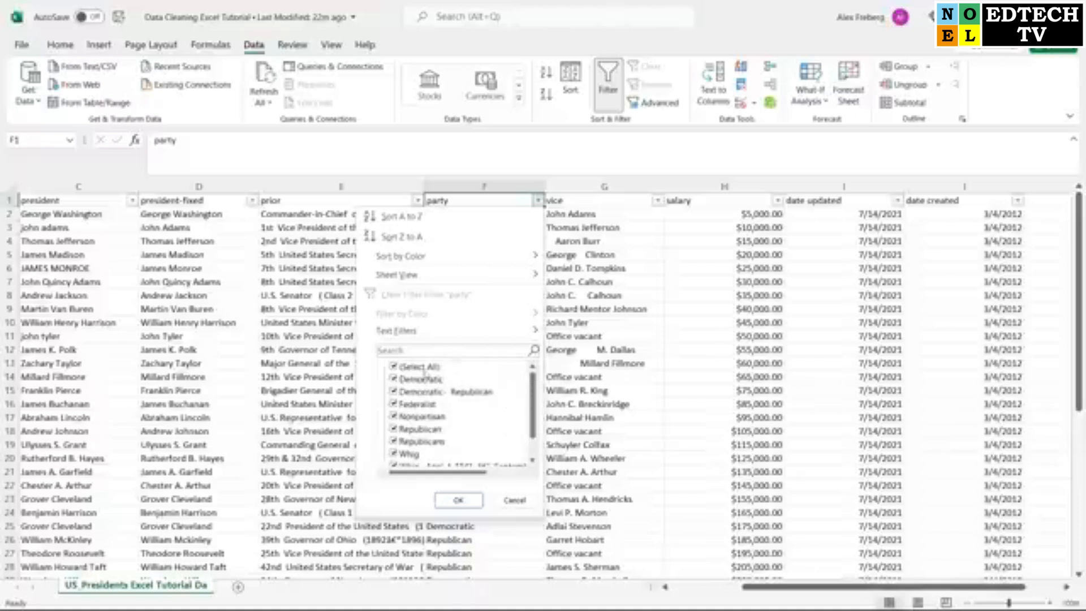
pyautogui.click(425, 368)
pyautogui.scroll(-2, 532, 406)
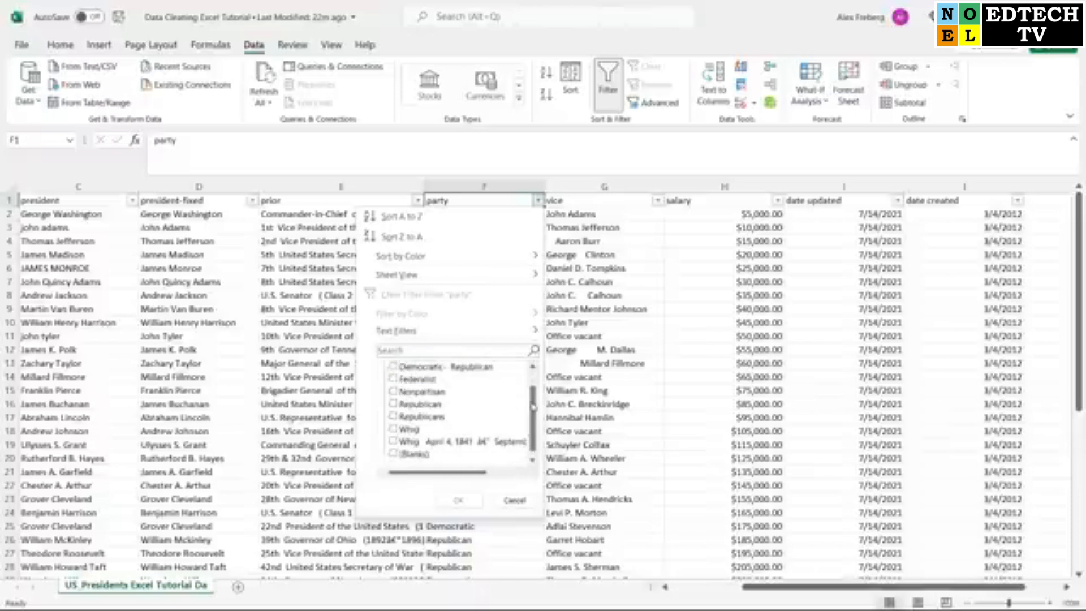
pyautogui.click(394, 404)
pyautogui.click(394, 417)
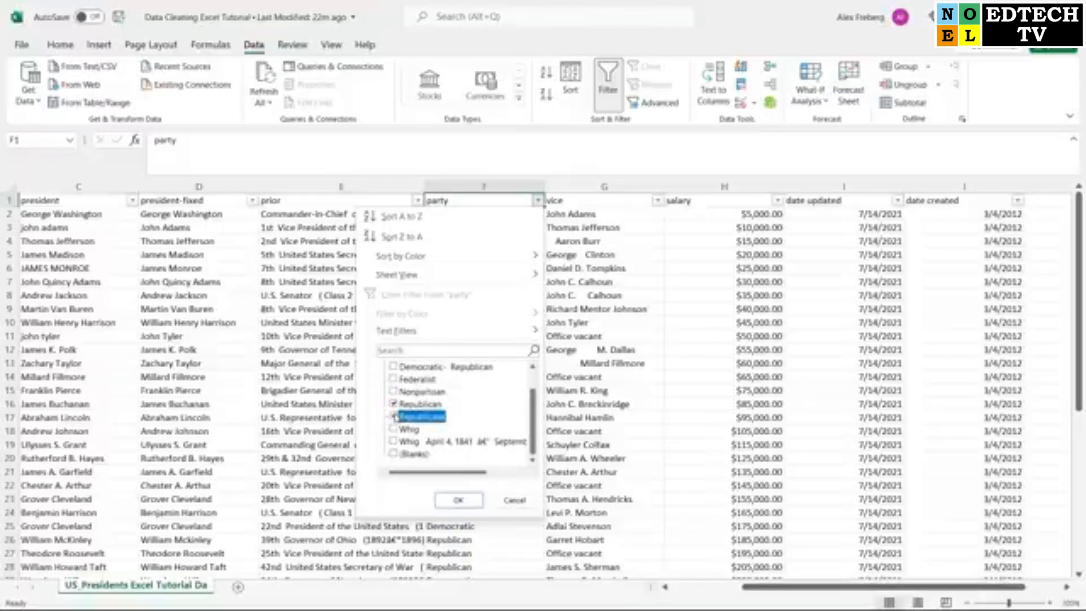
pyautogui.click(458, 500)
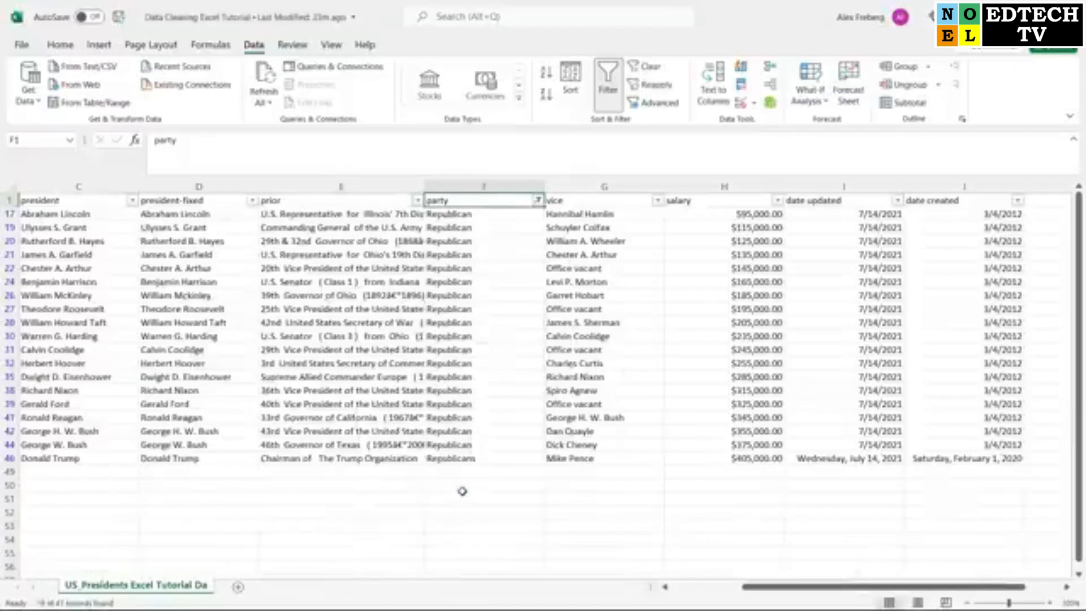
# Copy Republican from cell F44 over the Republicans entry in F46 to standardize the party name
pyautogui.moveTo(494, 213); pyautogui.dragTo(495, 472)
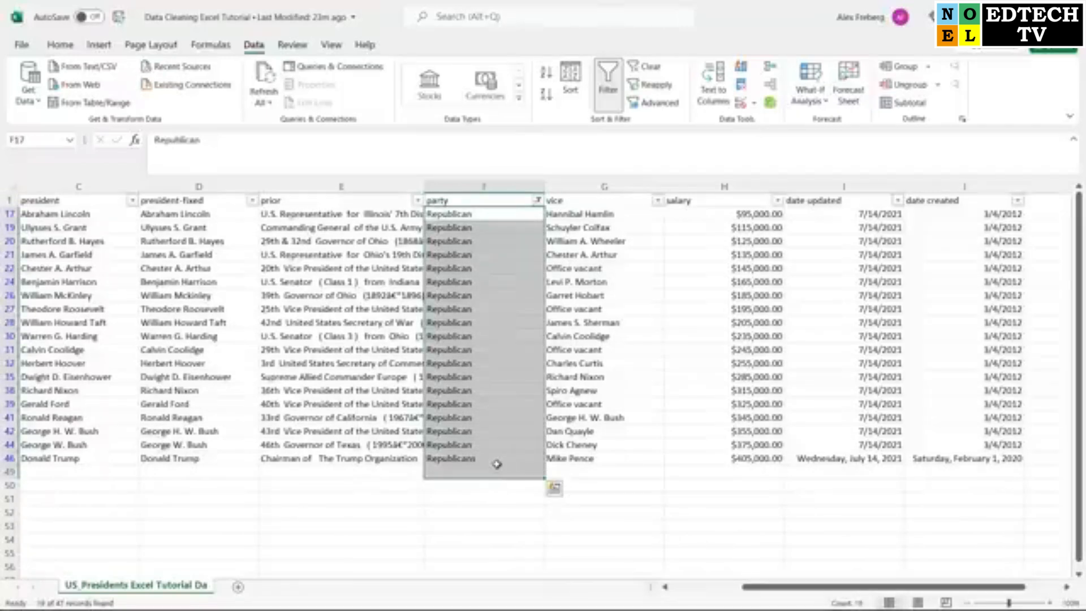
pyautogui.click(497, 464)
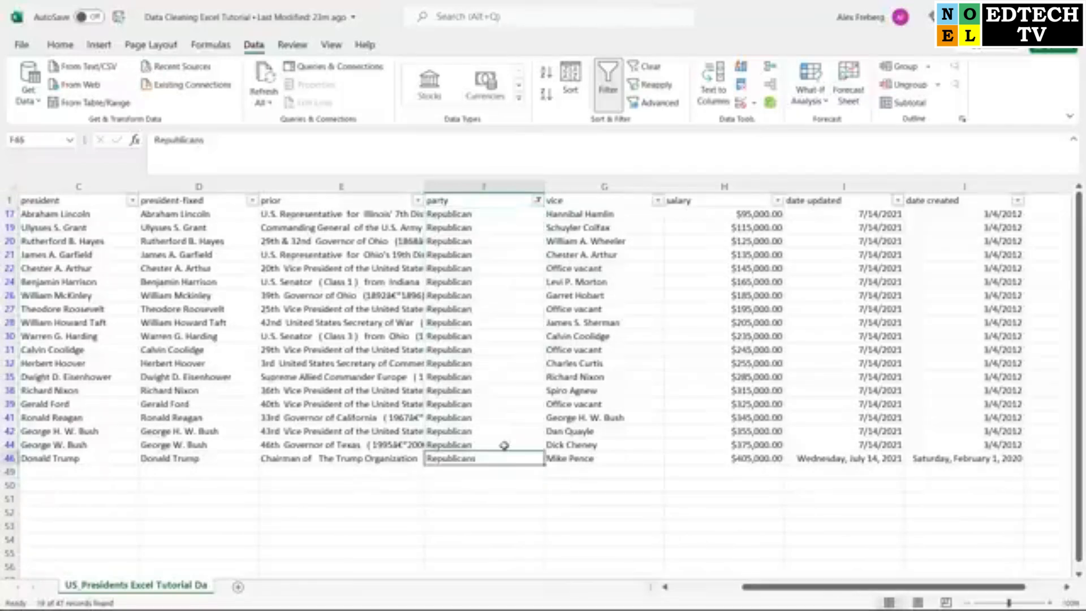
pyautogui.click(503, 445)
pyautogui.hotkey('ctrl', 'c')
pyautogui.click(494, 460)
pyautogui.hotkey('ctrl', 'v')
pyautogui.click(492, 476)
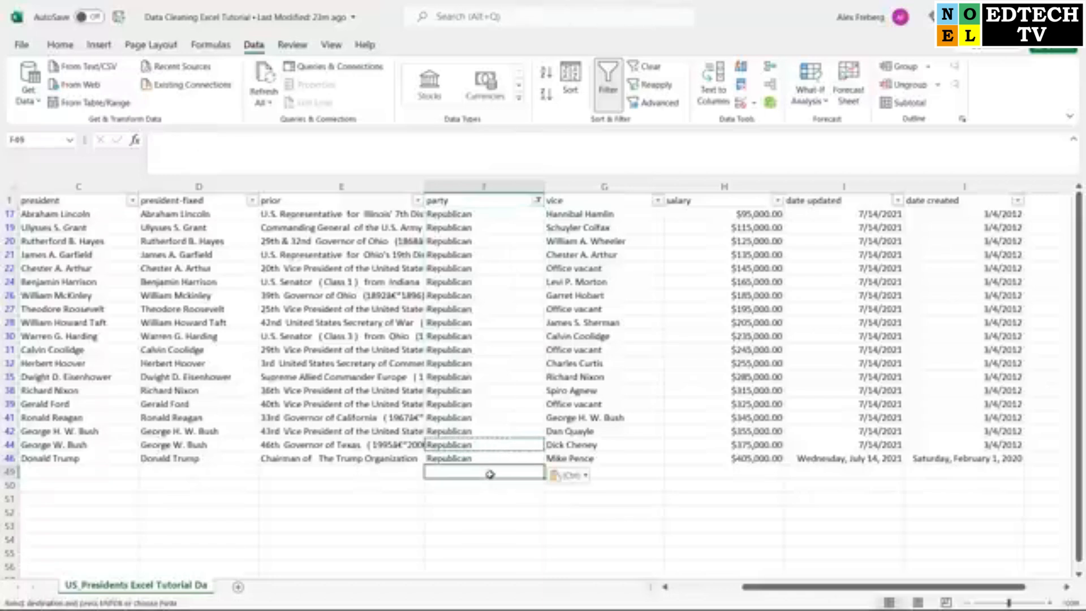
pyautogui.doubleClick(491, 474)
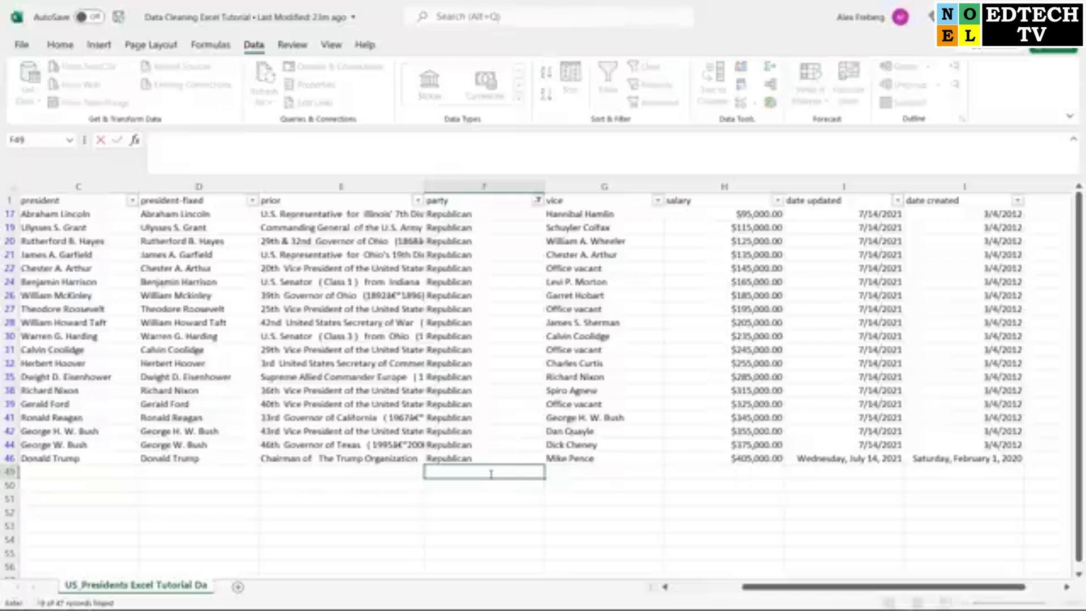
pyautogui.click(484, 485)
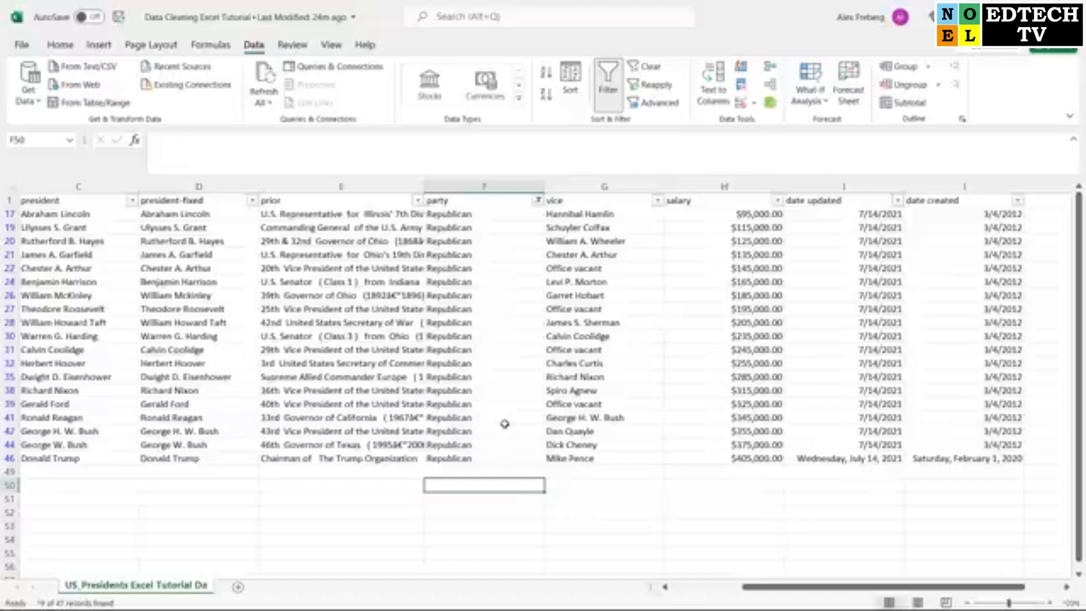
# Change the party filter to show only Whig and the Whig entry that includes 1841 dates
pyautogui.click(537, 202)
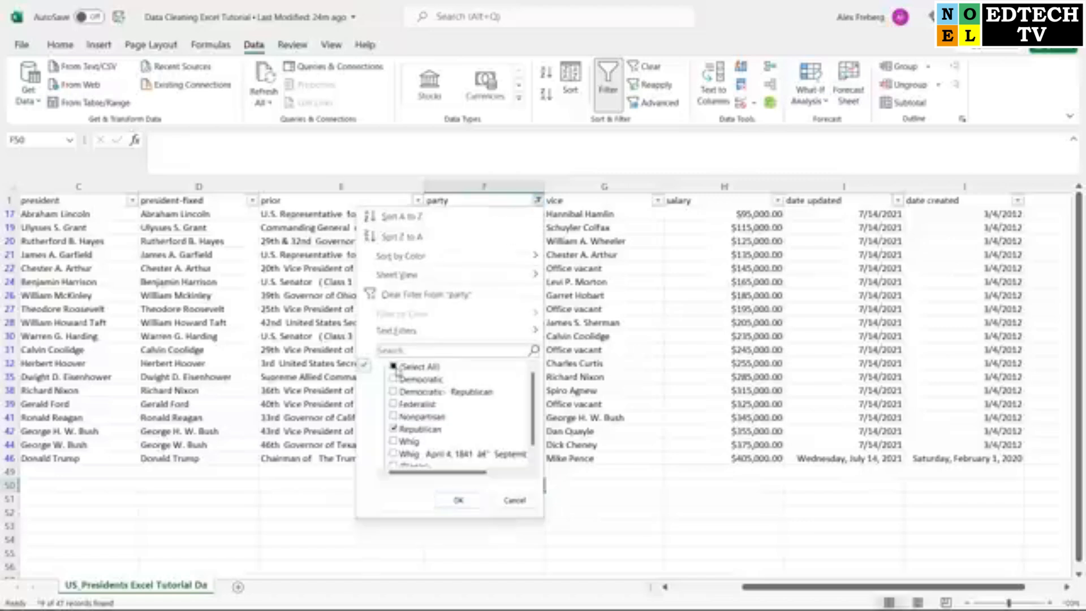
pyautogui.click(394, 430)
pyautogui.click(394, 429)
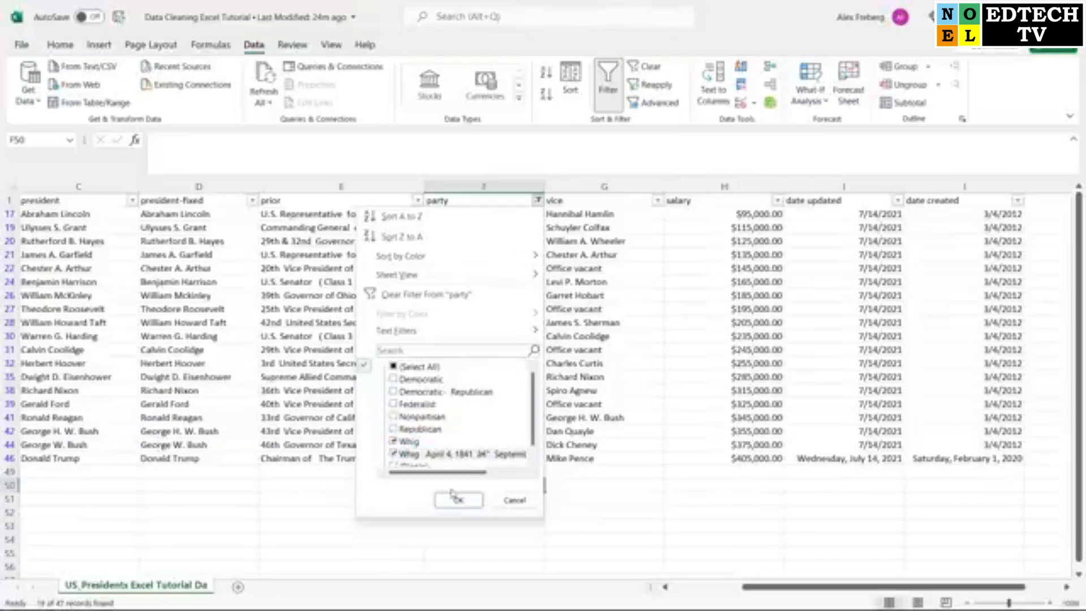
pyautogui.click(457, 500)
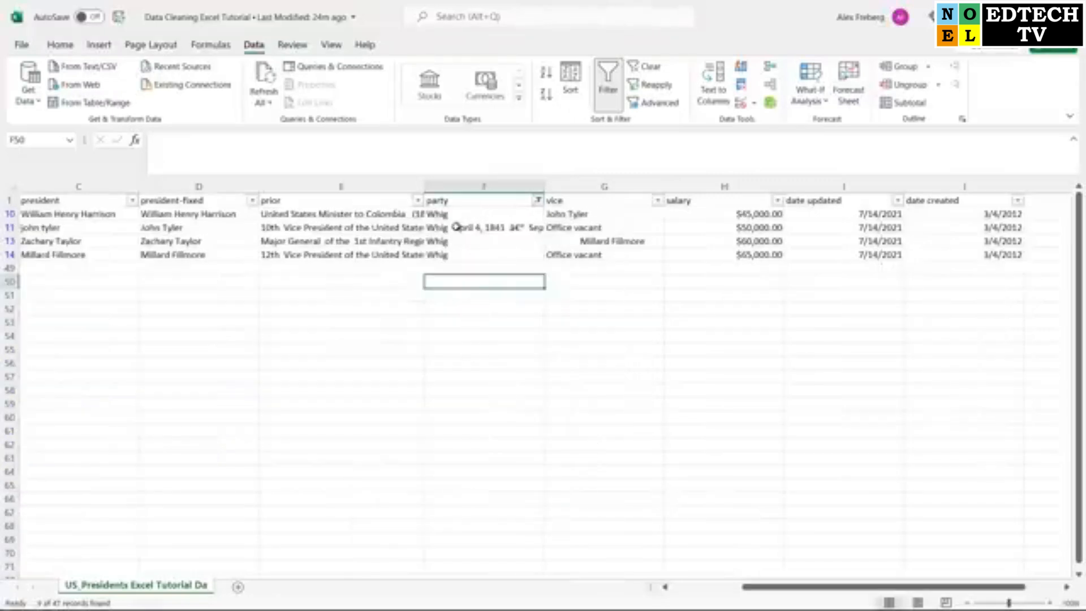
# Copy Whig from cell F13 over the party entry with extra dates in F11
pyautogui.click(456, 226)
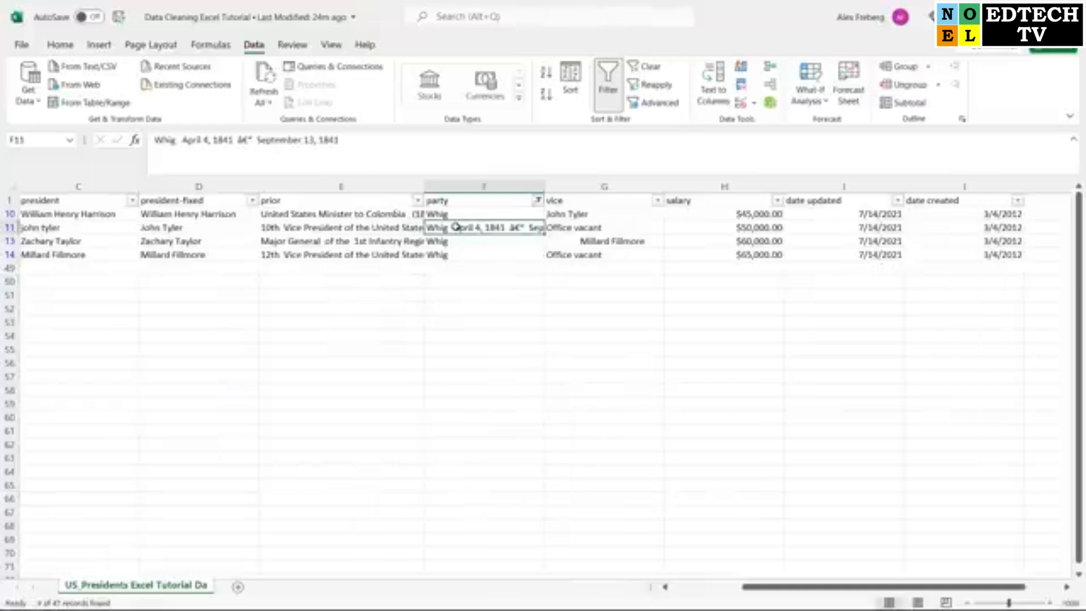
pyautogui.click(484, 243)
pyautogui.hotkey('ctrl', 'c')
pyautogui.click(486, 228)
pyautogui.hotkey('ctrl', 'v')
pyautogui.click(485, 254)
pyautogui.click(482, 271)
pyautogui.press('Escape')
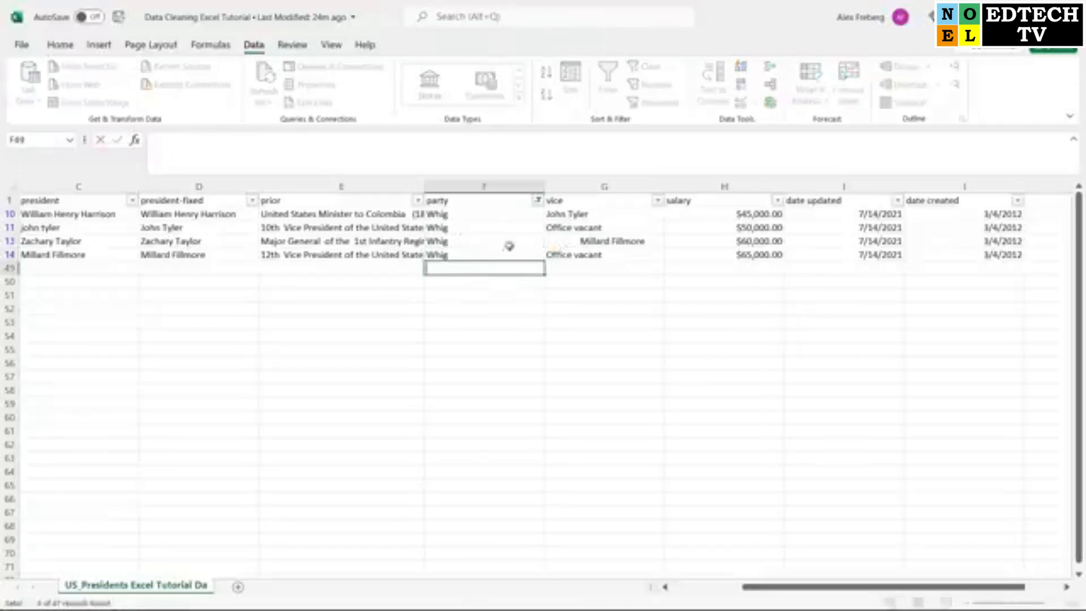
# Change the party filter to show only the blank entries
pyautogui.click(538, 201)
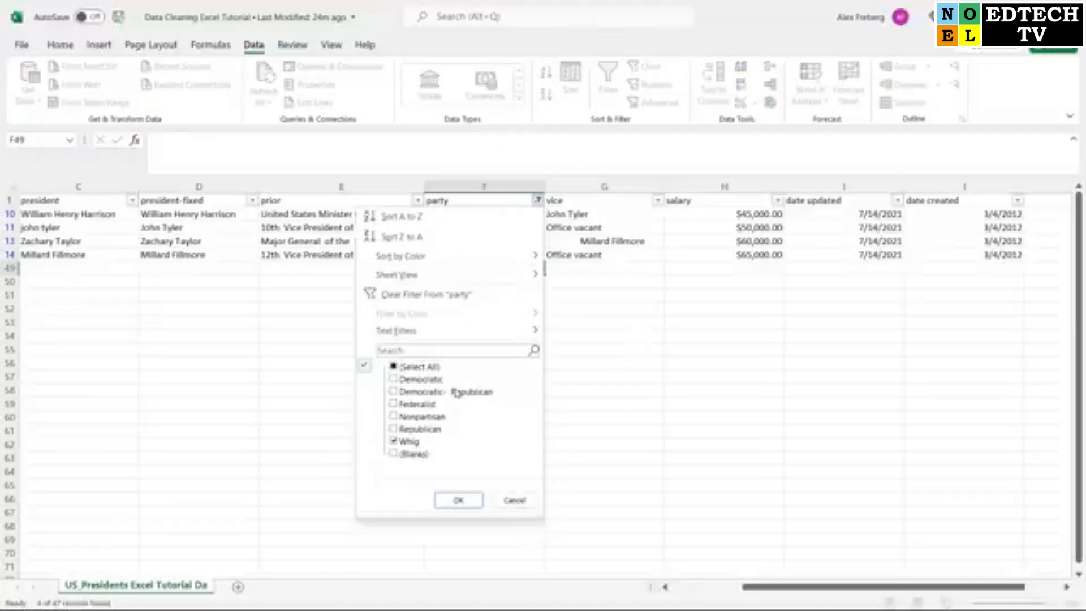
pyautogui.click(431, 369)
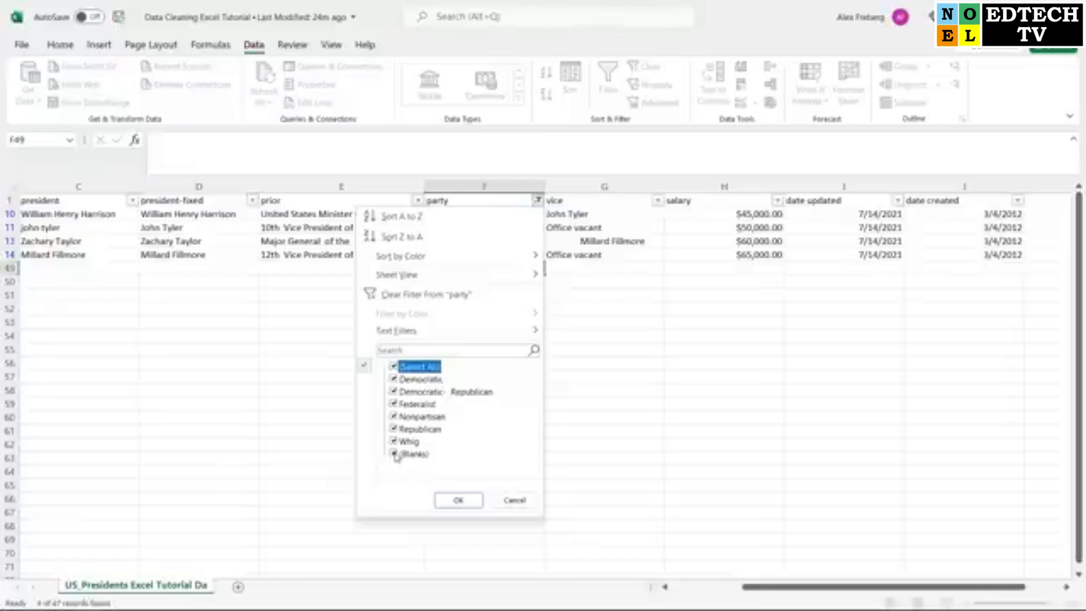
pyautogui.click(396, 368)
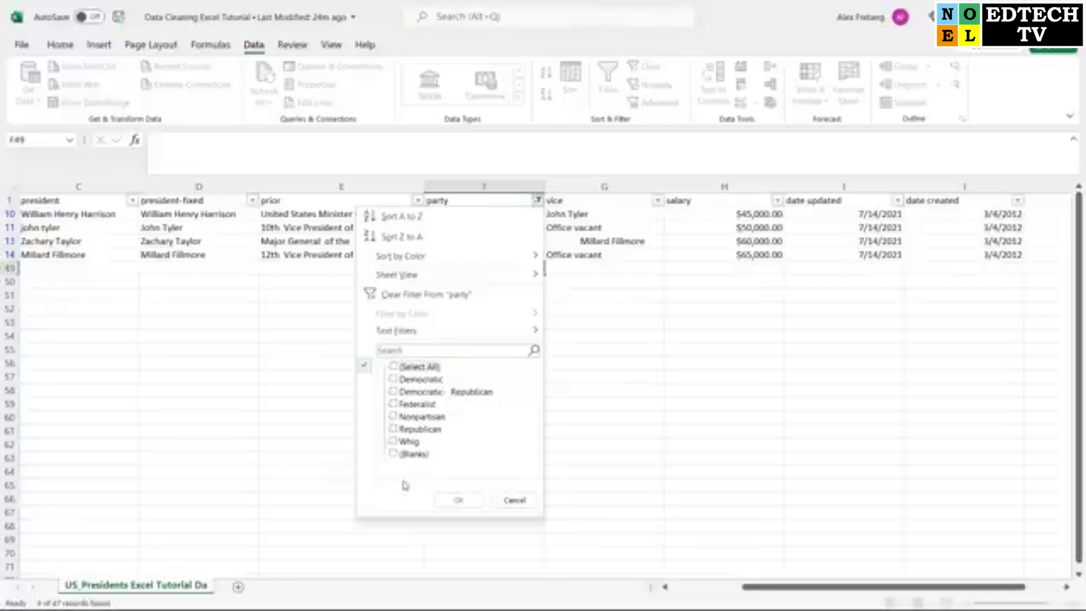
pyautogui.click(394, 454)
pyautogui.click(459, 500)
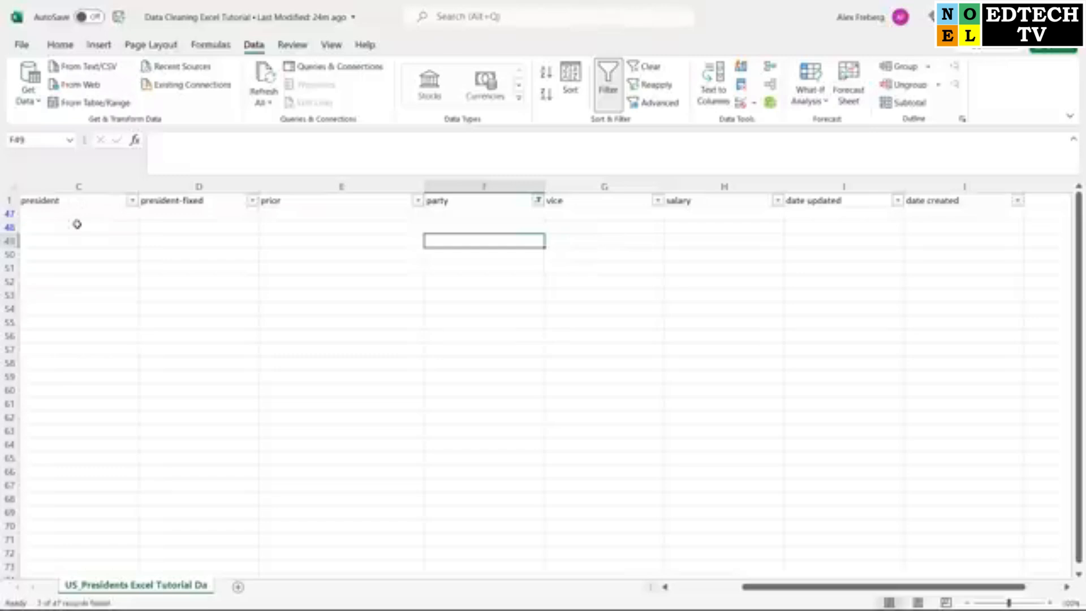
# Reset the party filter to show all entries, including every party name and the blanks
pyautogui.click(538, 202)
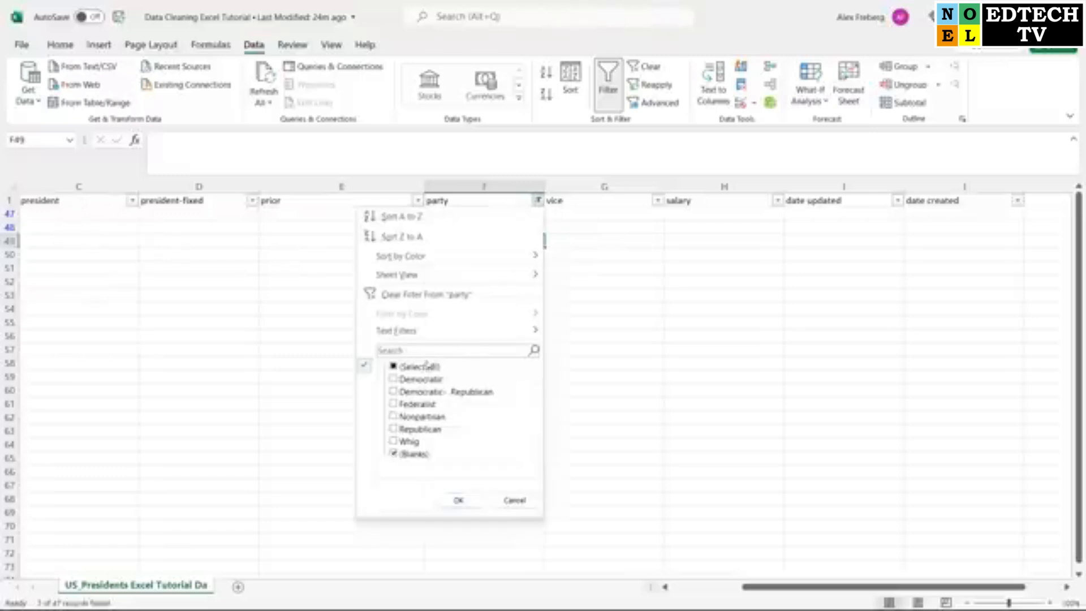
pyautogui.click(423, 368)
pyautogui.click(422, 368)
pyautogui.click(457, 501)
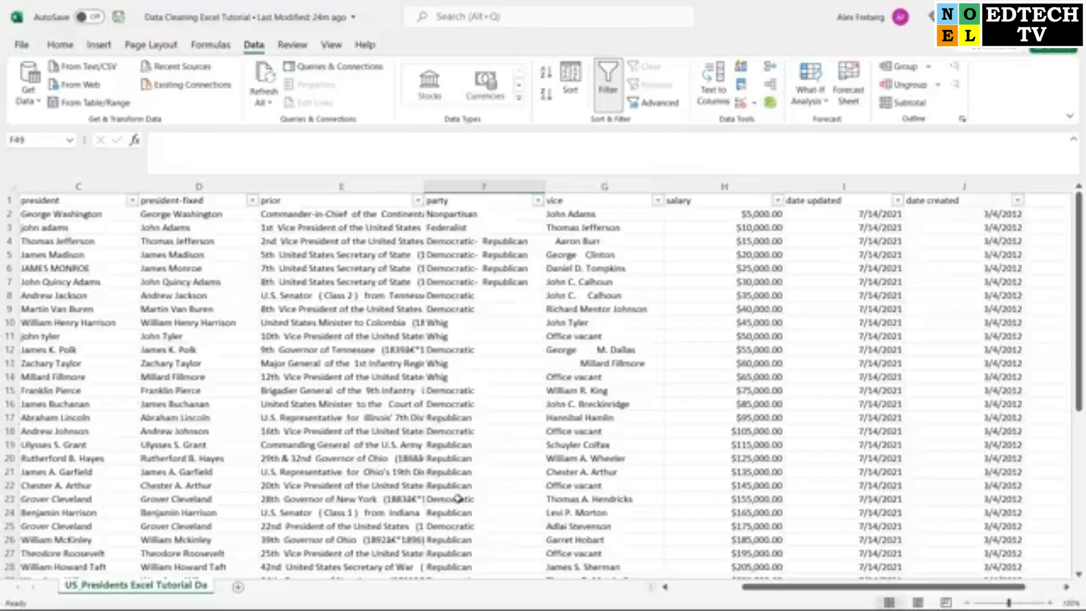
# Examine the blank rows 47 and 48 below the data and the Democratic-Republican entries in F4:F7
pyautogui.scroll(-9, 465, 418)
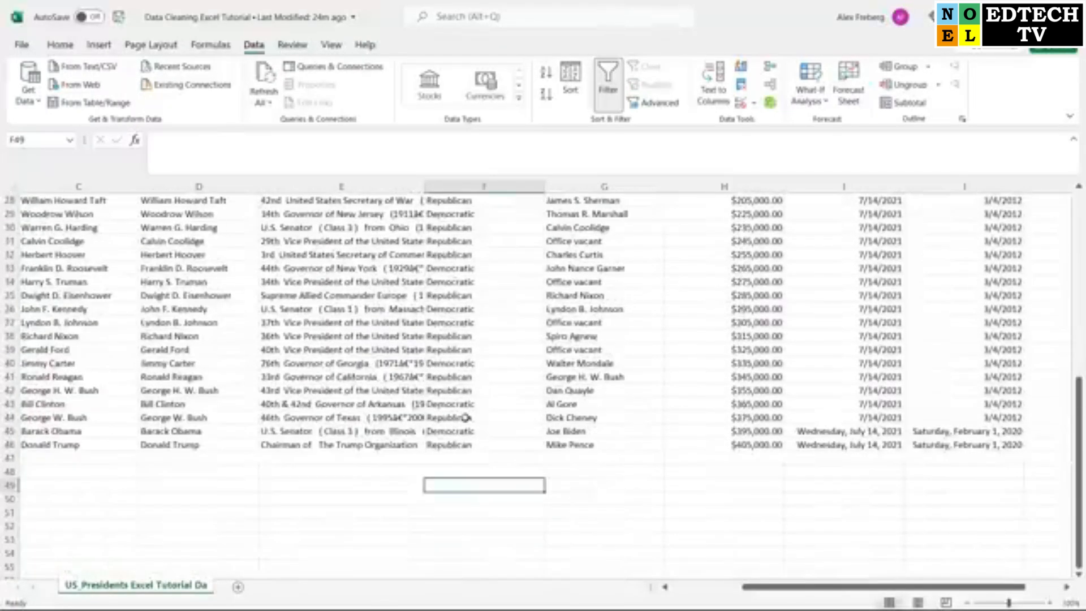
pyautogui.moveTo(111, 458); pyautogui.dragTo(654, 472)
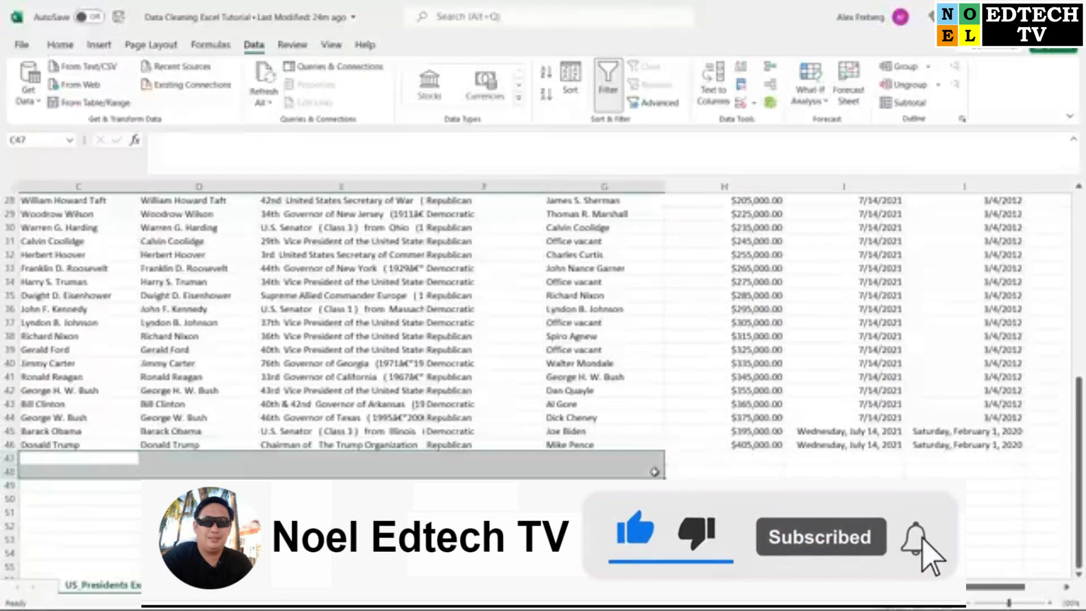
pyautogui.click(700, 465)
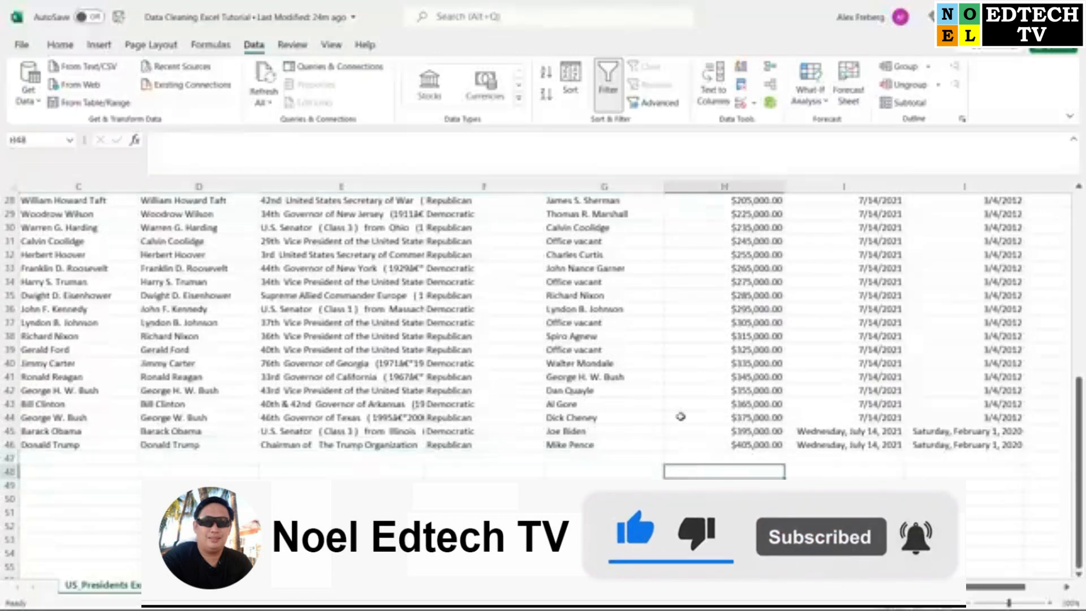
pyautogui.scroll(9, 527, 401)
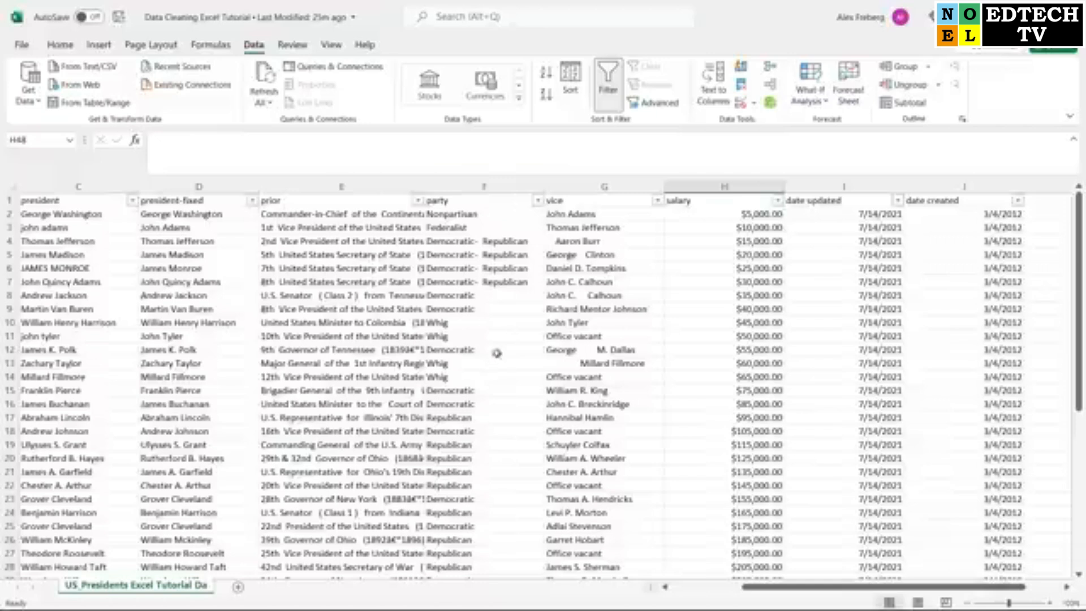
pyautogui.moveTo(502, 240); pyautogui.dragTo(507, 282)
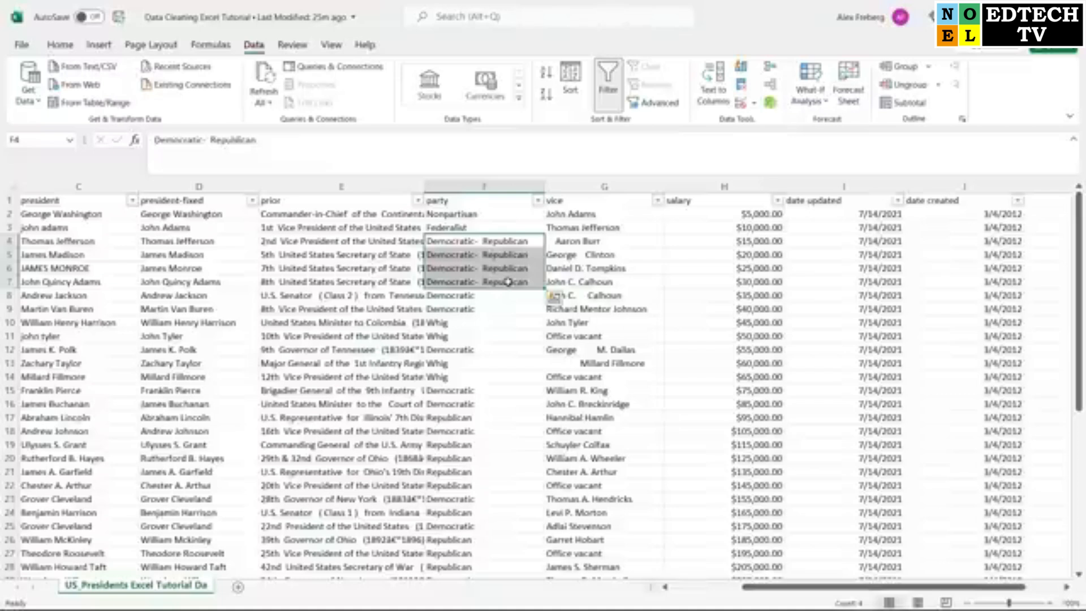
pyautogui.click(650, 255)
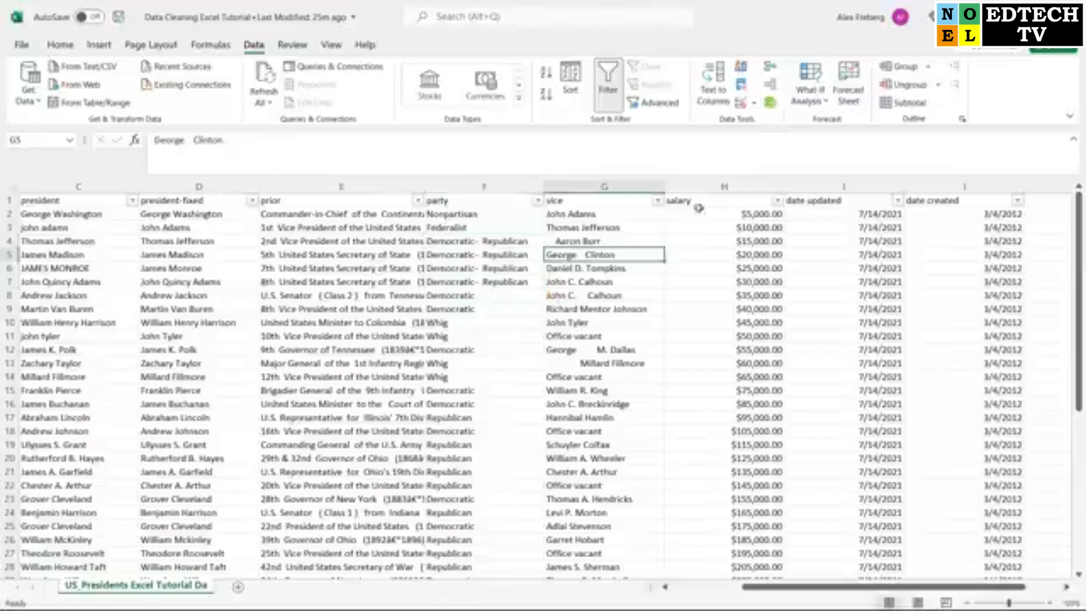
# Insert a blank column between the vice and salary columns
pyautogui.click(720, 187)
pyautogui.rightClick(721, 188)
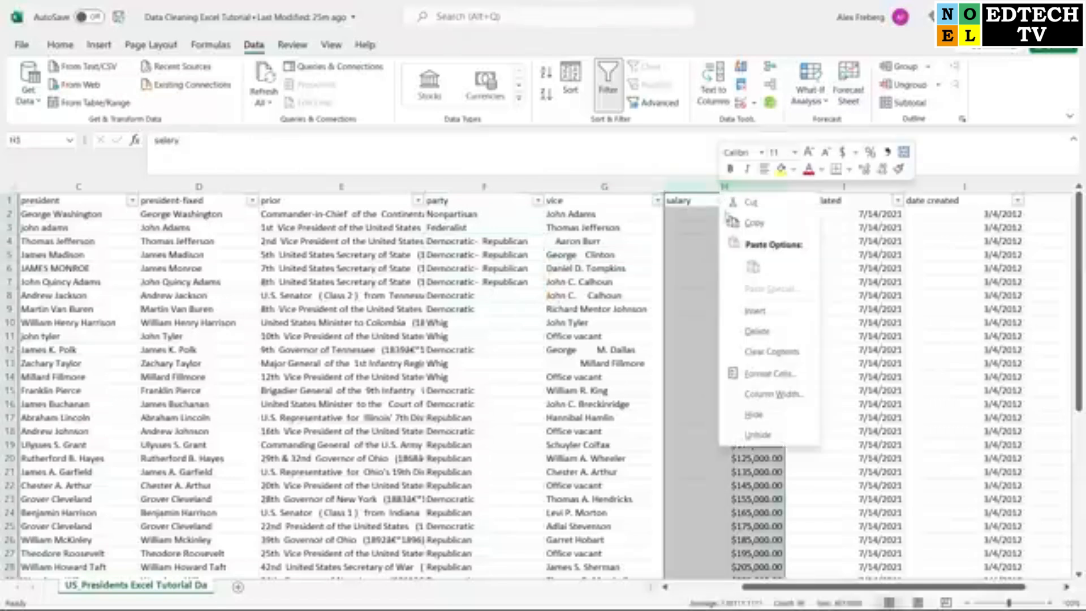
pyautogui.click(753, 310)
# Enter =TRIM(G2) in H2 and fill the formula down the new column for all the vice entries
pyautogui.click(681, 216)
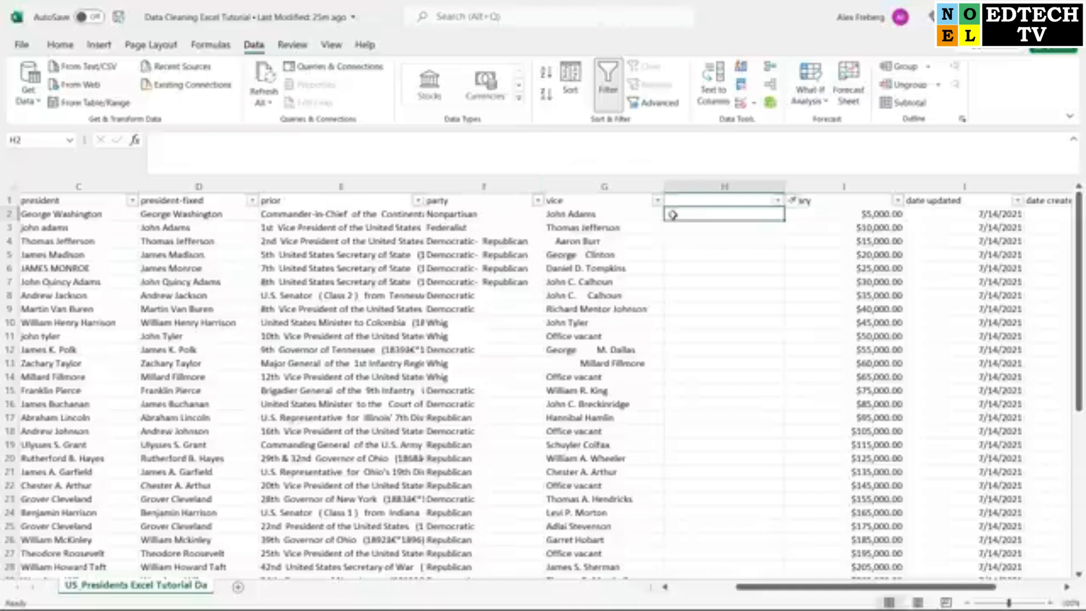
pyautogui.write('=TRIM(')
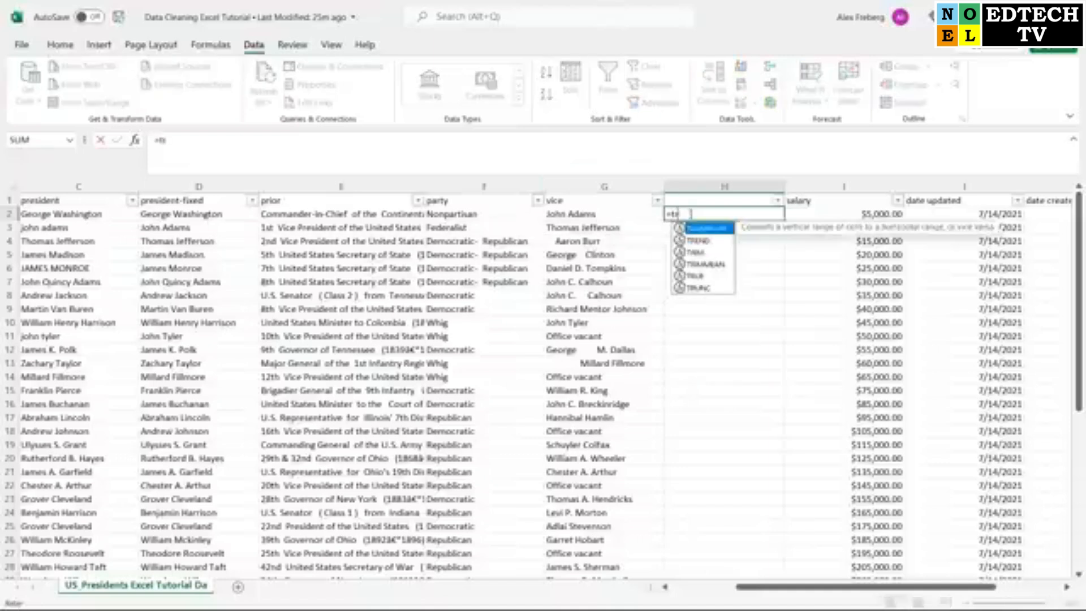
pyautogui.click(616, 215)
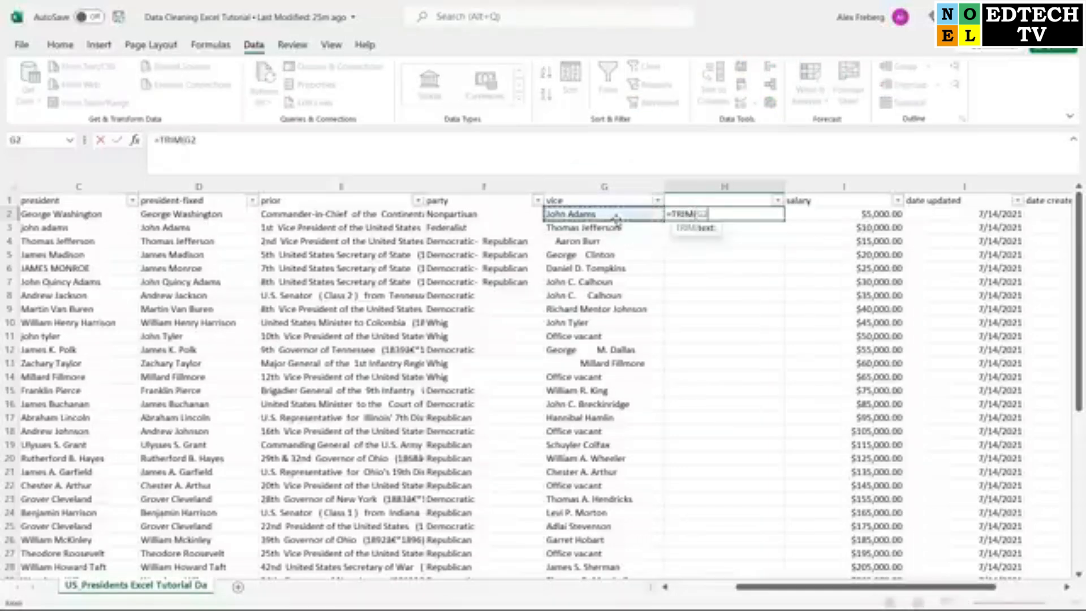
pyautogui.write(')')
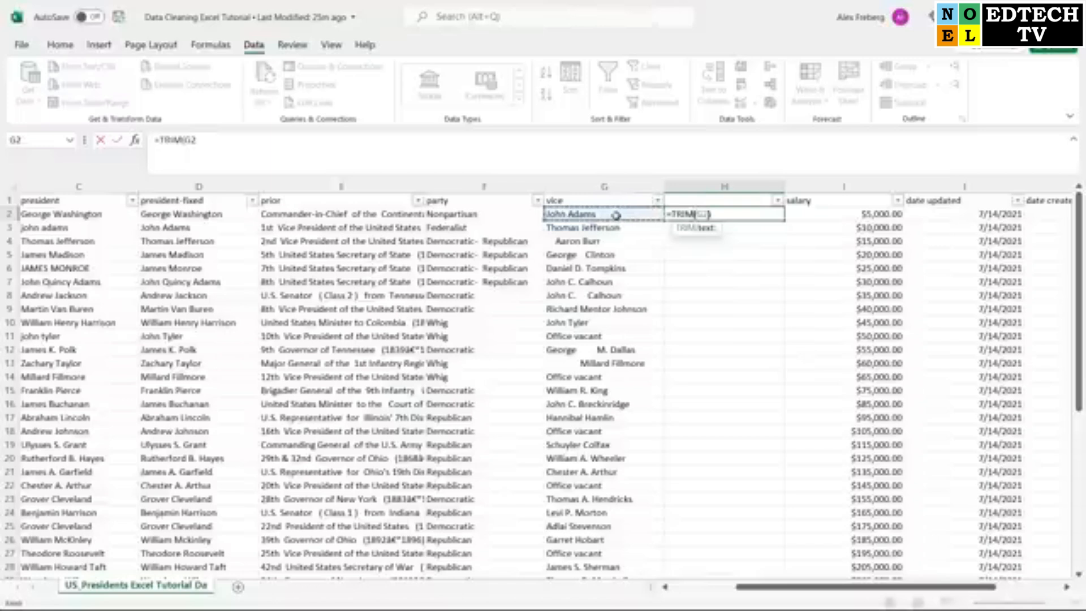
pyautogui.press('Return')
pyautogui.click(735, 214)
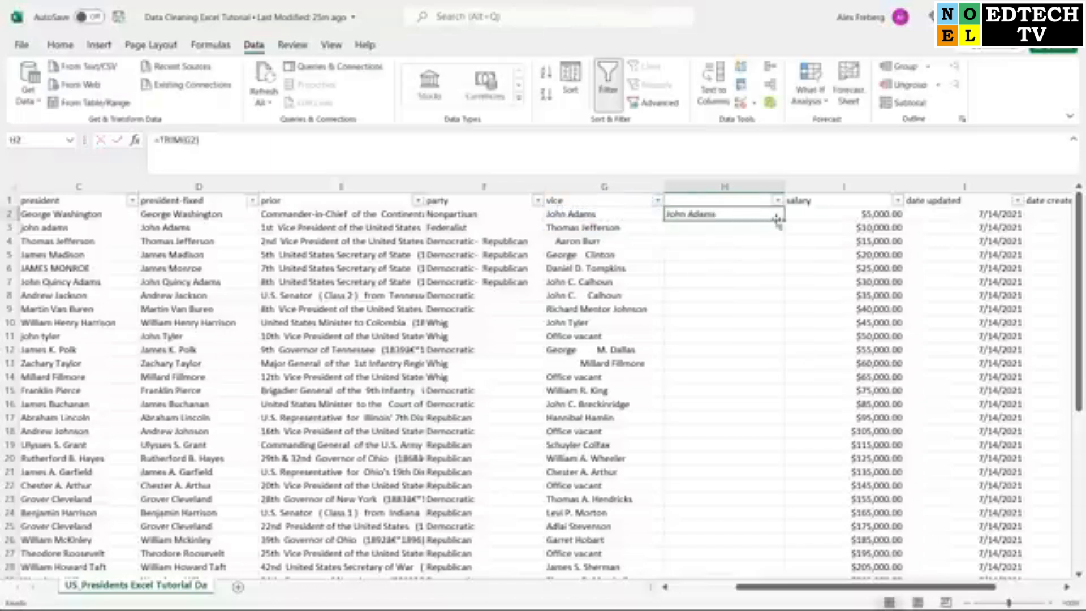
pyautogui.doubleClick(784, 221)
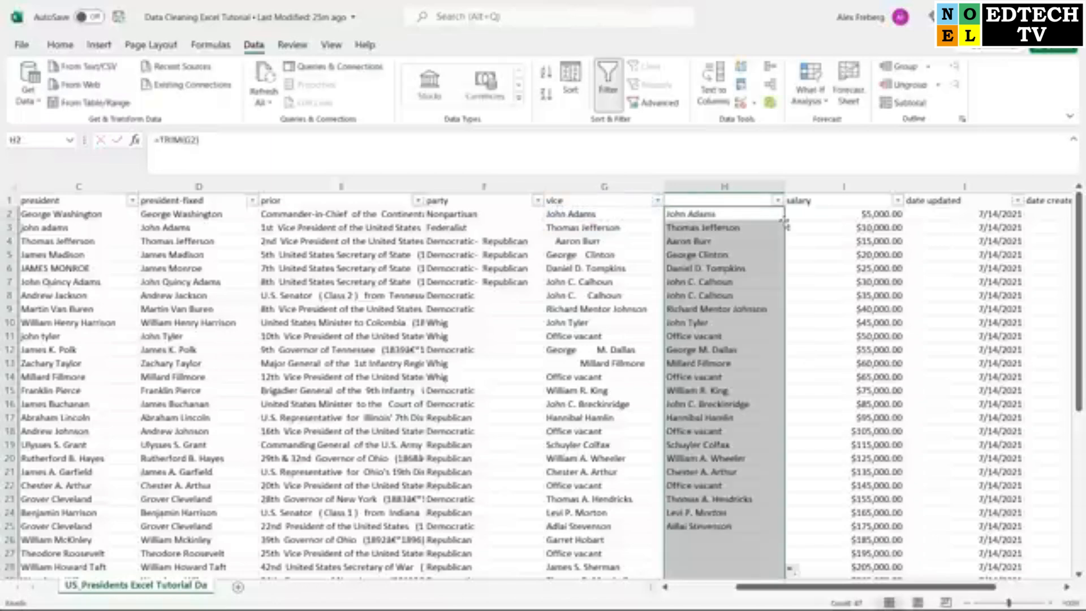
pyautogui.click(753, 267)
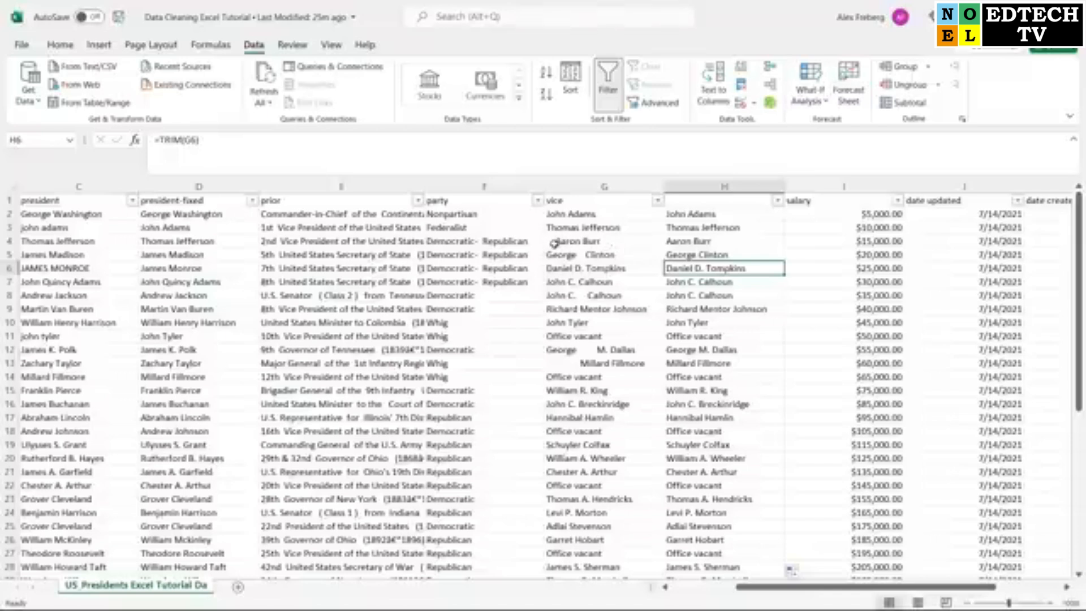
# Compare the spacing in the original vice entries G5, G7 and G8 with the trimmed names in column H
pyautogui.click(585, 255)
pyautogui.doubleClick(586, 256)
pyautogui.doubleClick(589, 293)
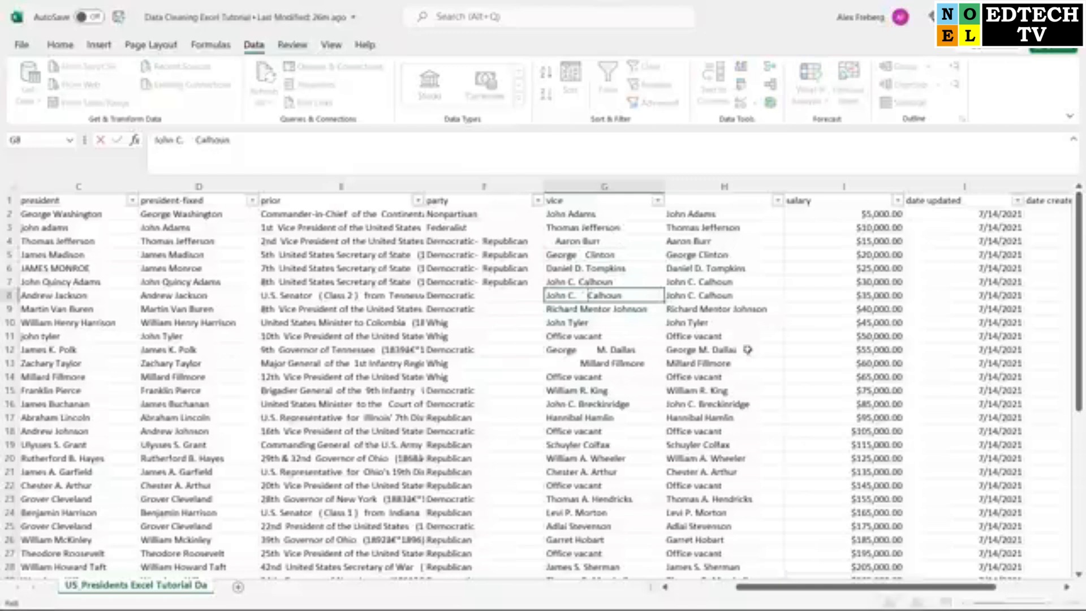
pyautogui.click(619, 339)
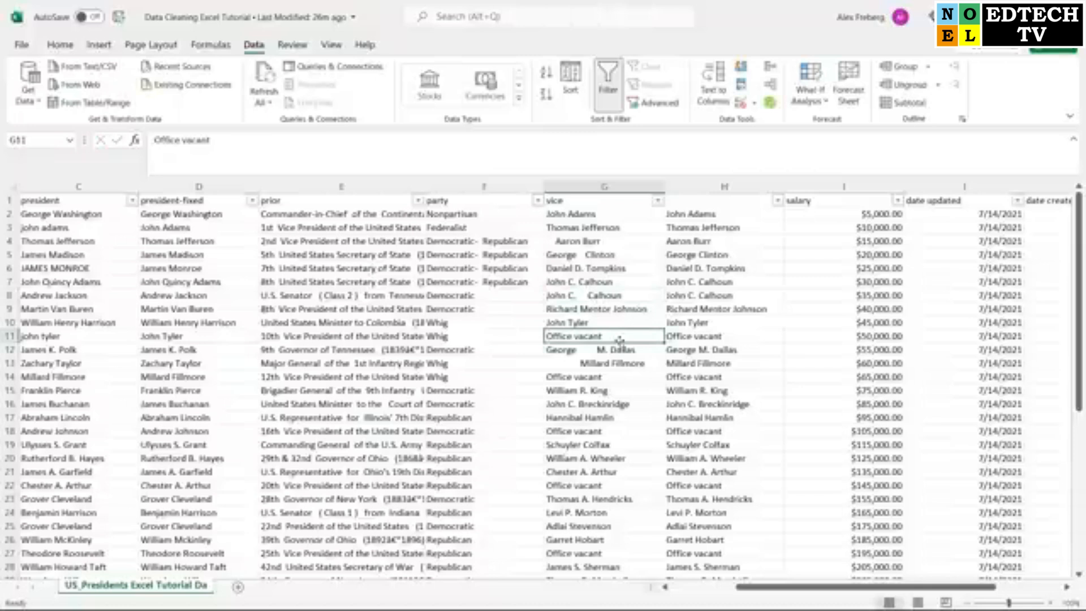
pyautogui.doubleClick(623, 282)
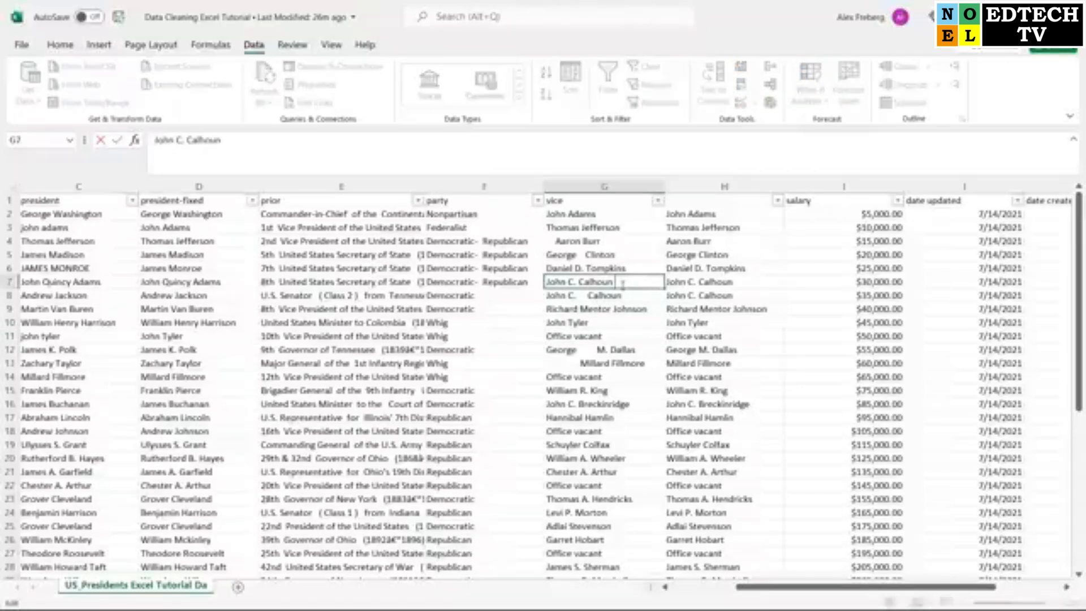
pyautogui.click(618, 336)
pyautogui.click(620, 281)
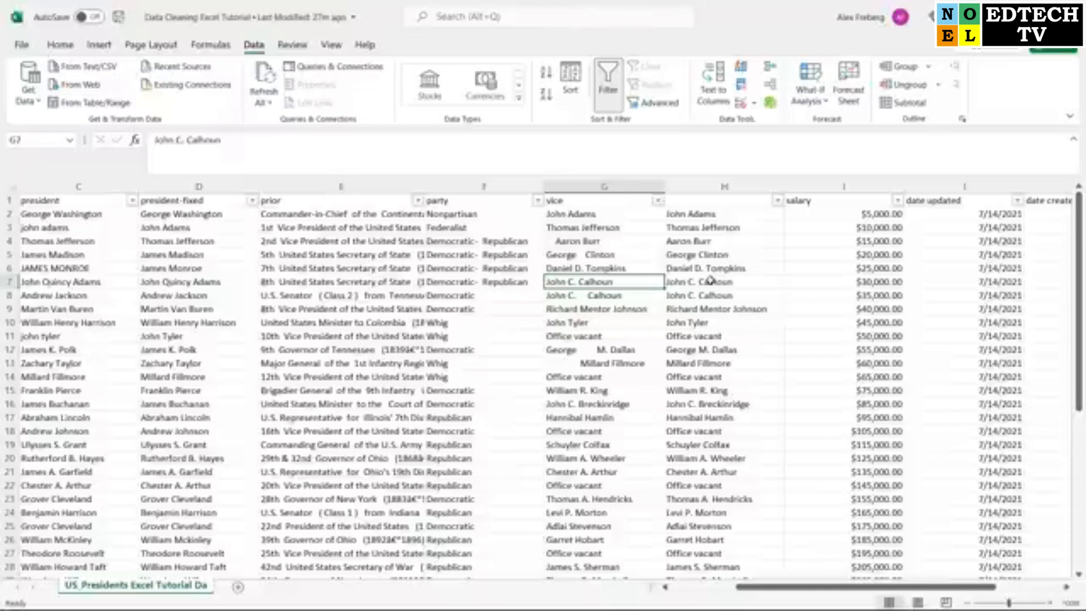
# Enter vice-fixed as the header of the trimmed column in H1
pyautogui.click(723, 202)
pyautogui.write('vice-fixed')
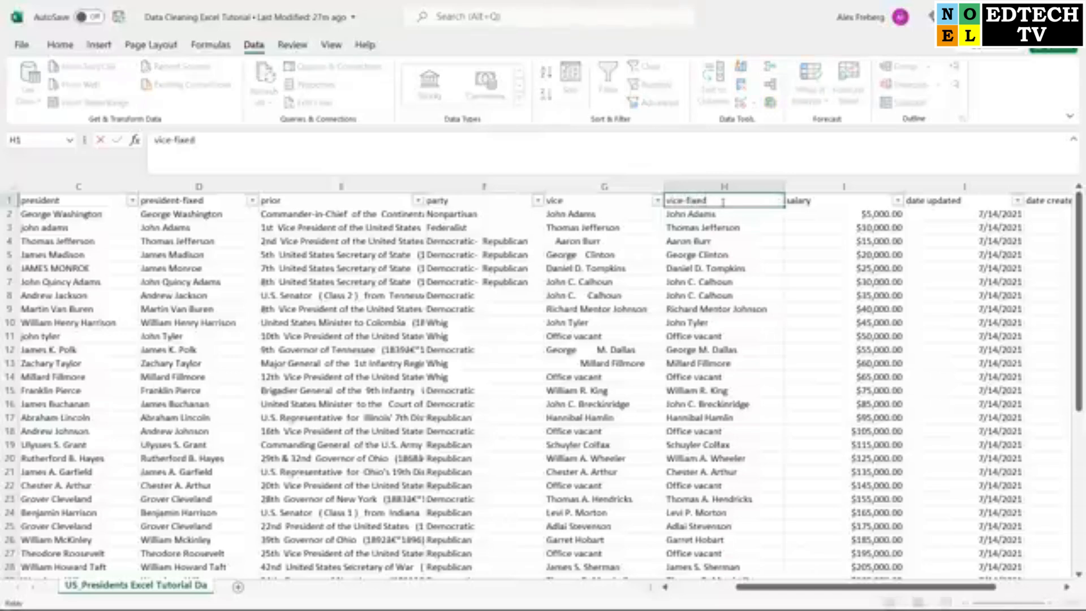
pyautogui.click(724, 253)
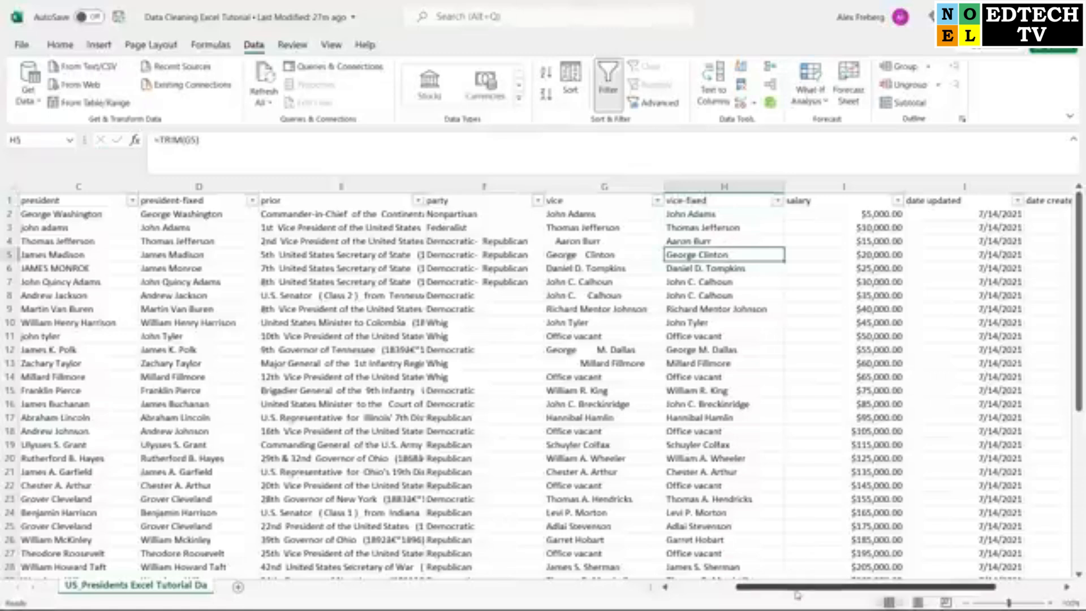
# Change the number format of the whole salary column I to Number
pyautogui.moveTo(798, 589); pyautogui.dragTo(877, 573)
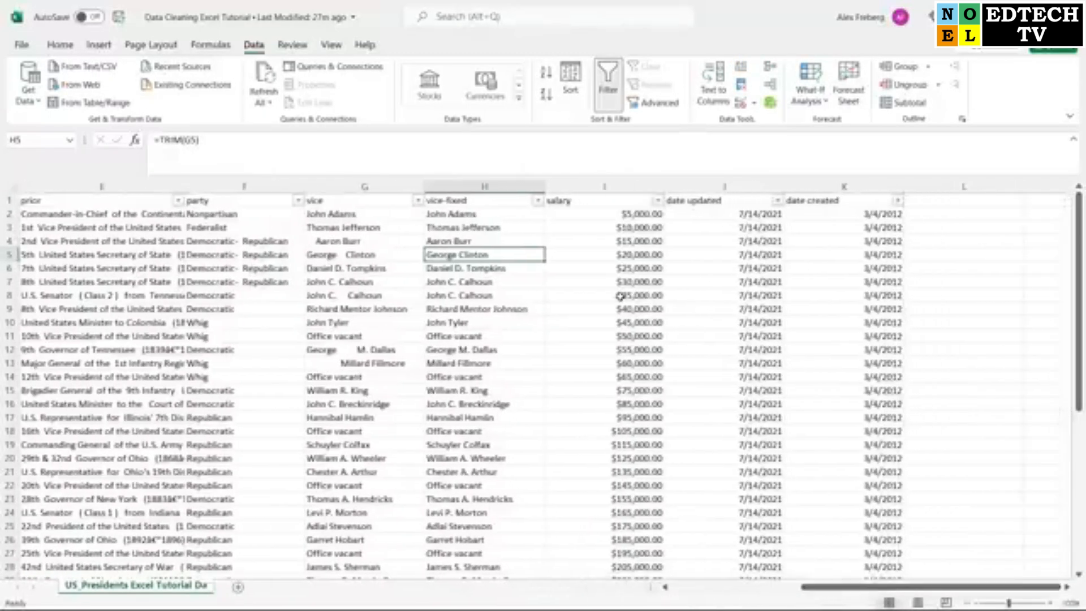
pyautogui.click(945, 232)
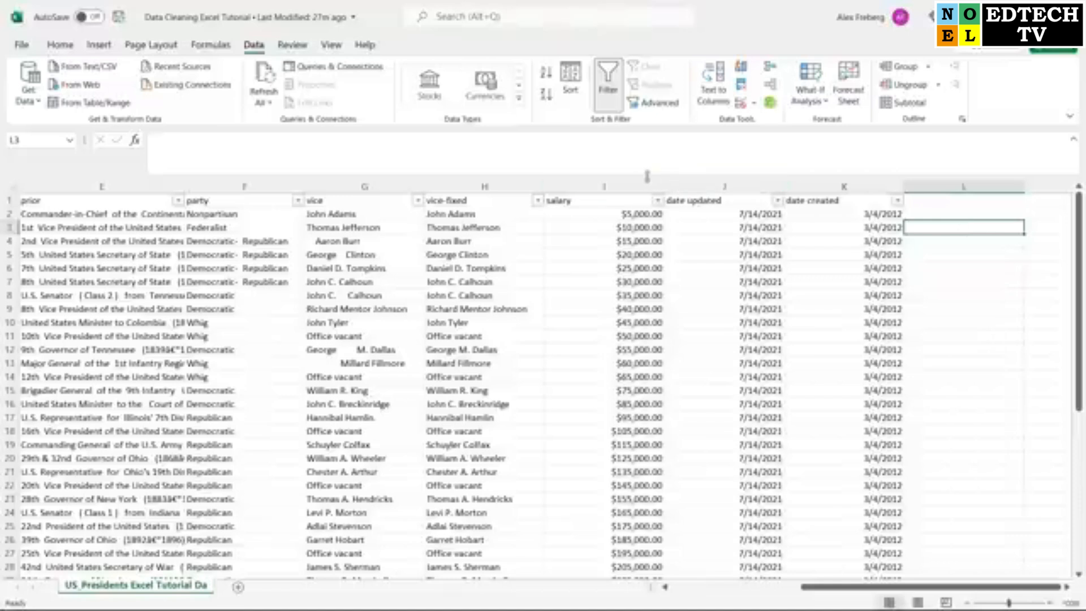
pyautogui.click(604, 186)
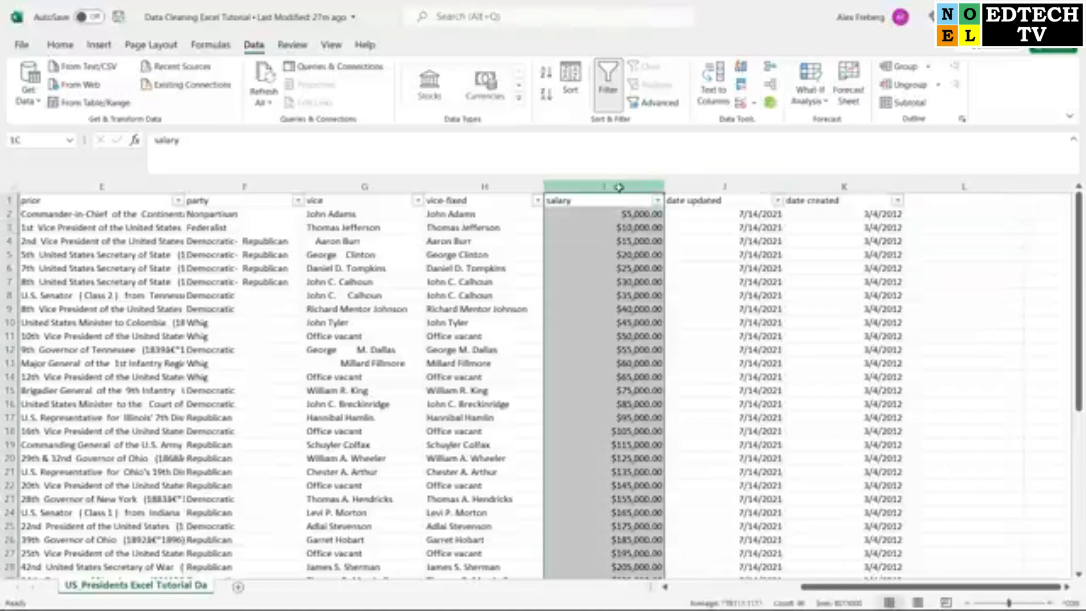
pyautogui.click(60, 45)
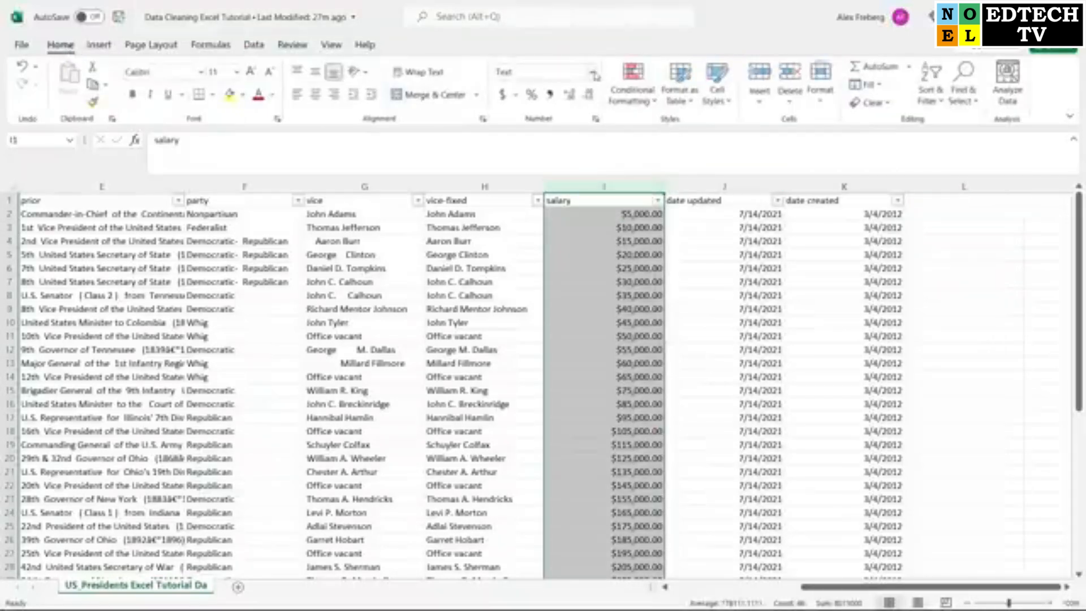
pyautogui.click(616, 226)
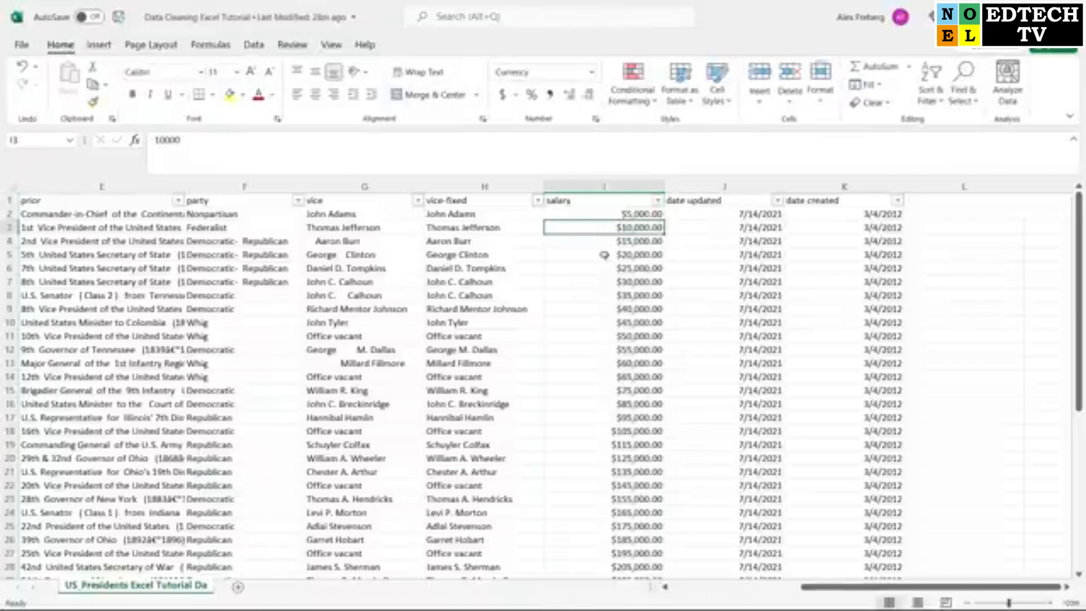
pyautogui.click(617, 187)
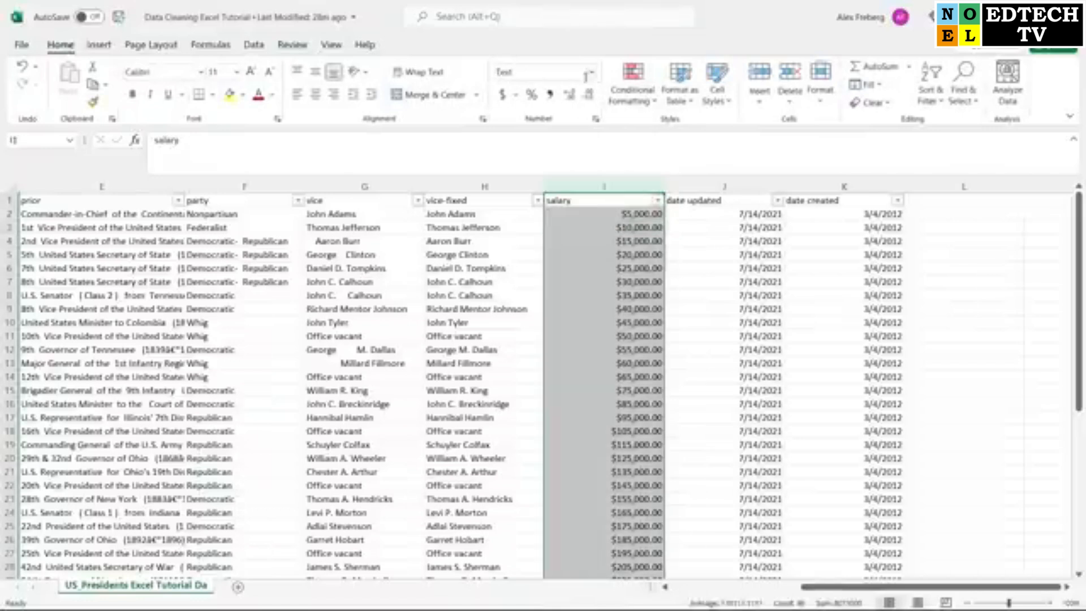
pyautogui.click(590, 72)
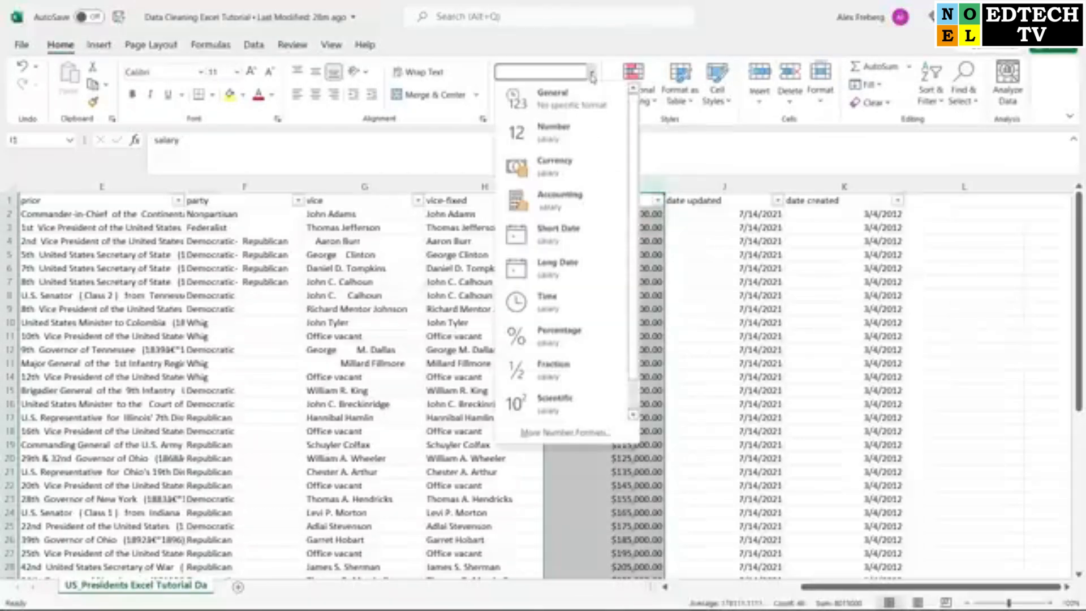
pyautogui.click(583, 131)
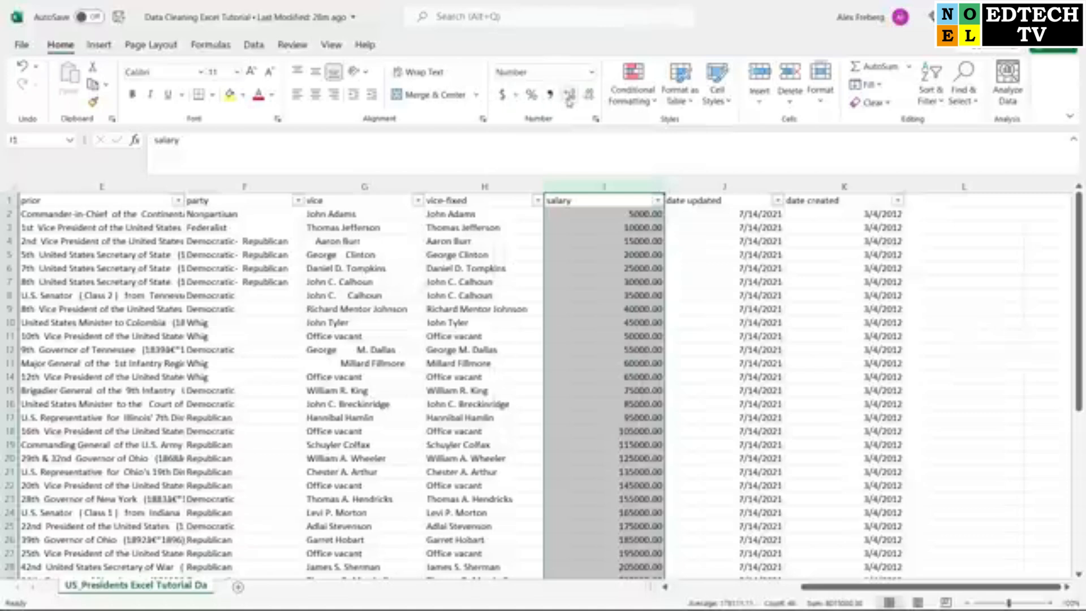
# Reduce the salary column to zero decimal places
pyautogui.click(589, 96)
pyautogui.click(590, 96)
pyautogui.click(947, 240)
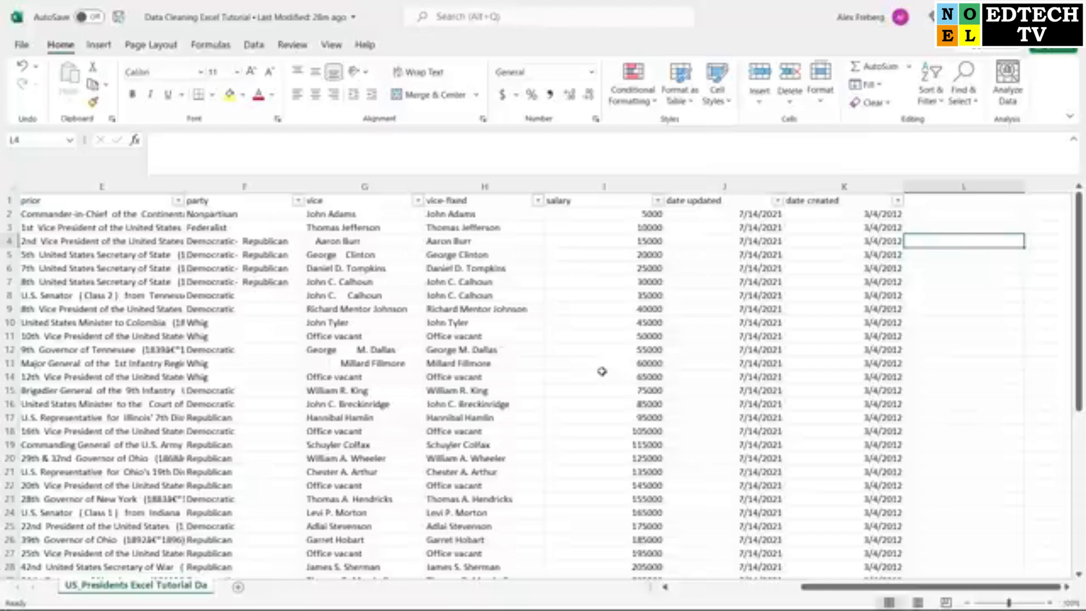
# Check the salary, date updated and date created columns down to the last row for inconsistent formatting
pyautogui.scroll(-6, 602, 371)
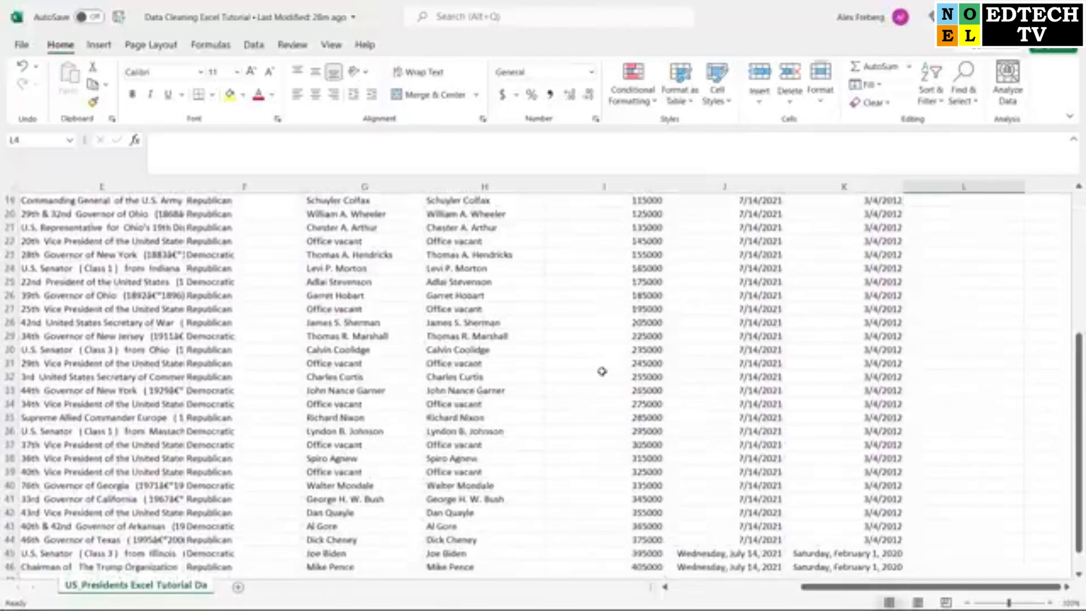
pyautogui.scroll(6, 602, 372)
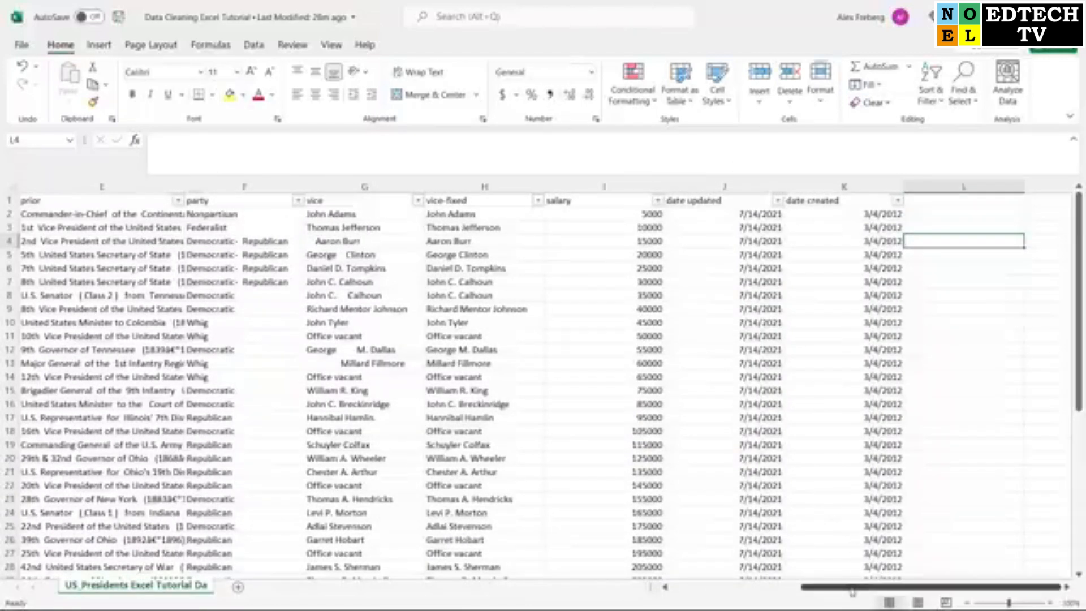
pyautogui.click(1067, 588)
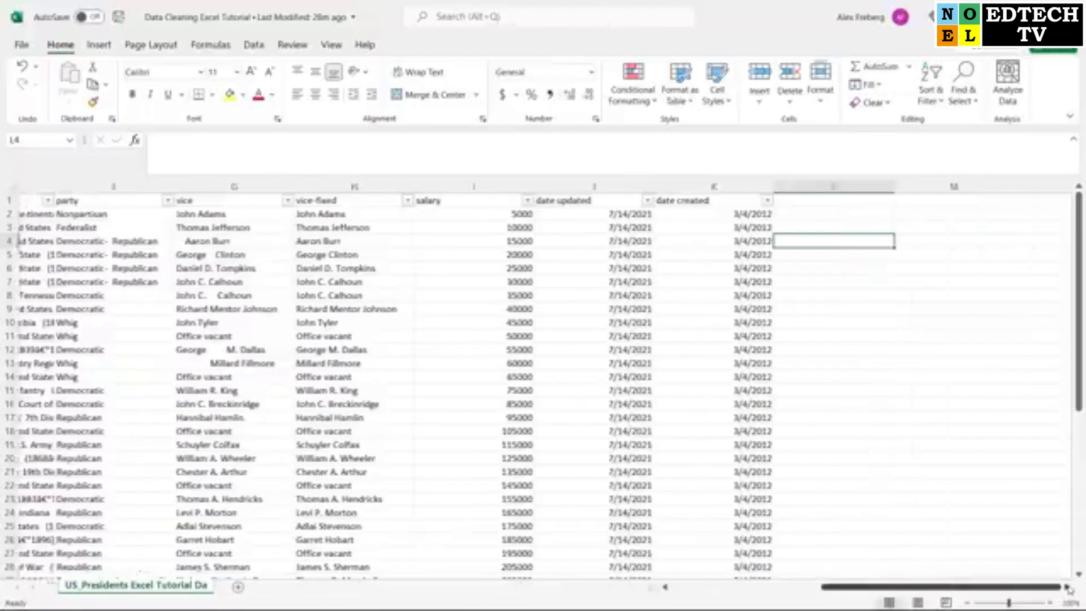
pyautogui.click(1067, 587)
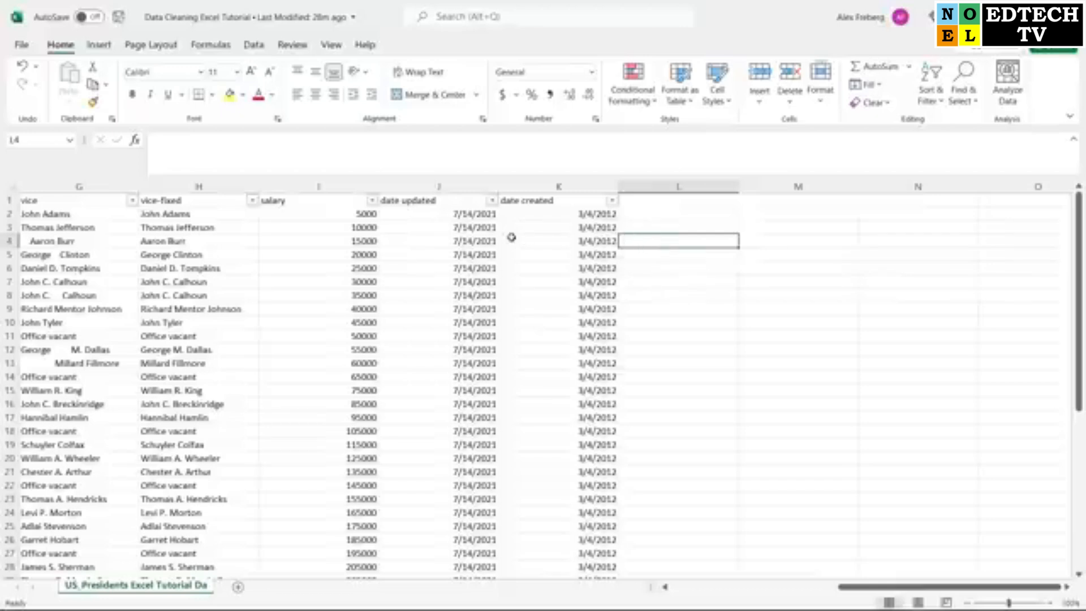
# Compare the stored date values and display formats in the date updated and date created columns, including rows 44 and 45
pyautogui.click(437, 227)
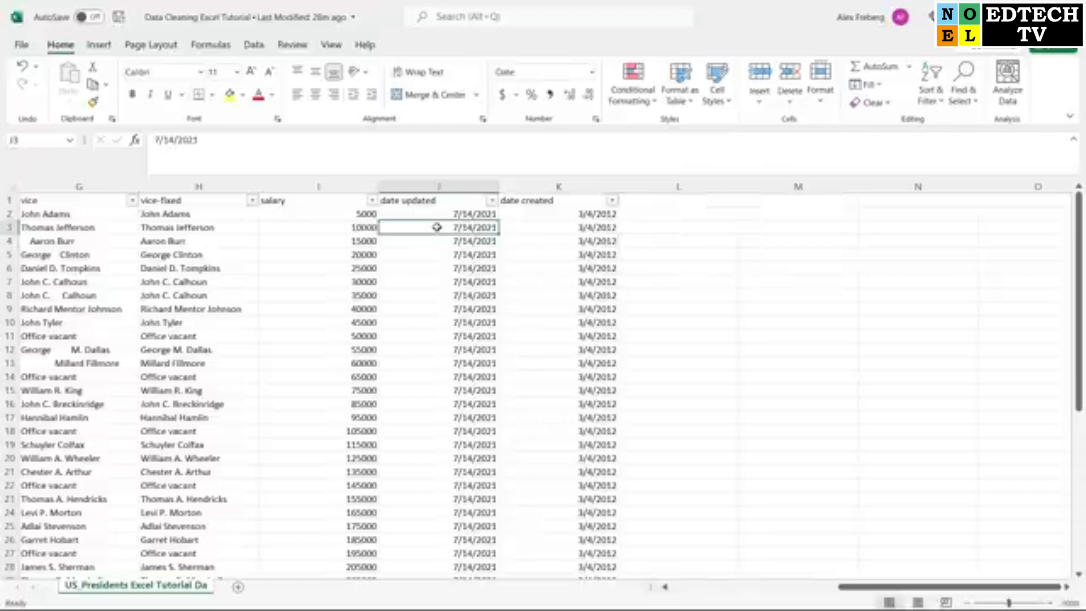
pyautogui.scroll(-9, 453, 388)
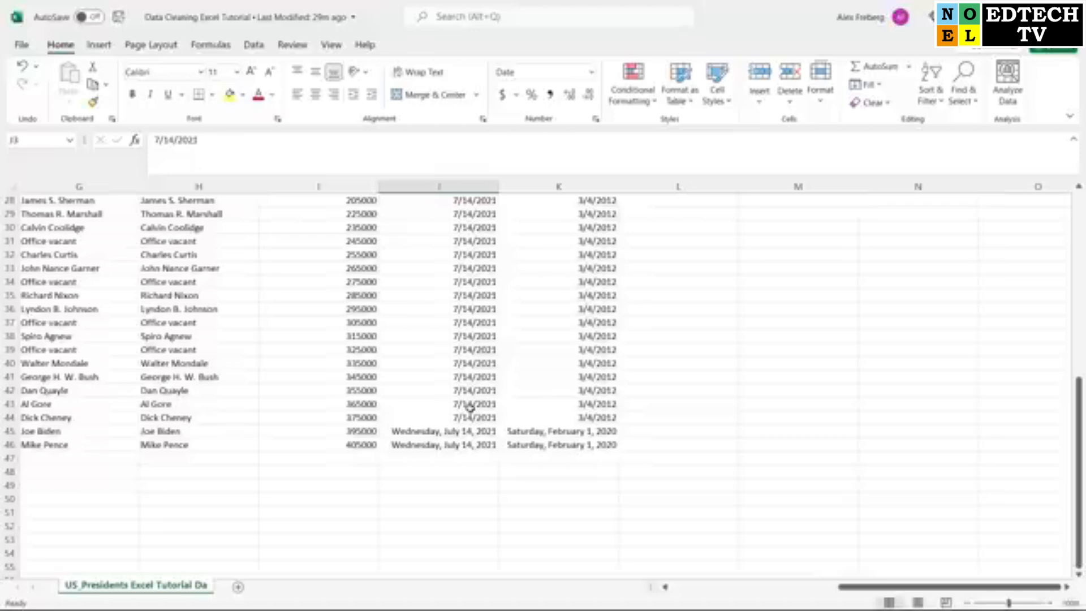
pyautogui.click(474, 431)
pyautogui.click(473, 400)
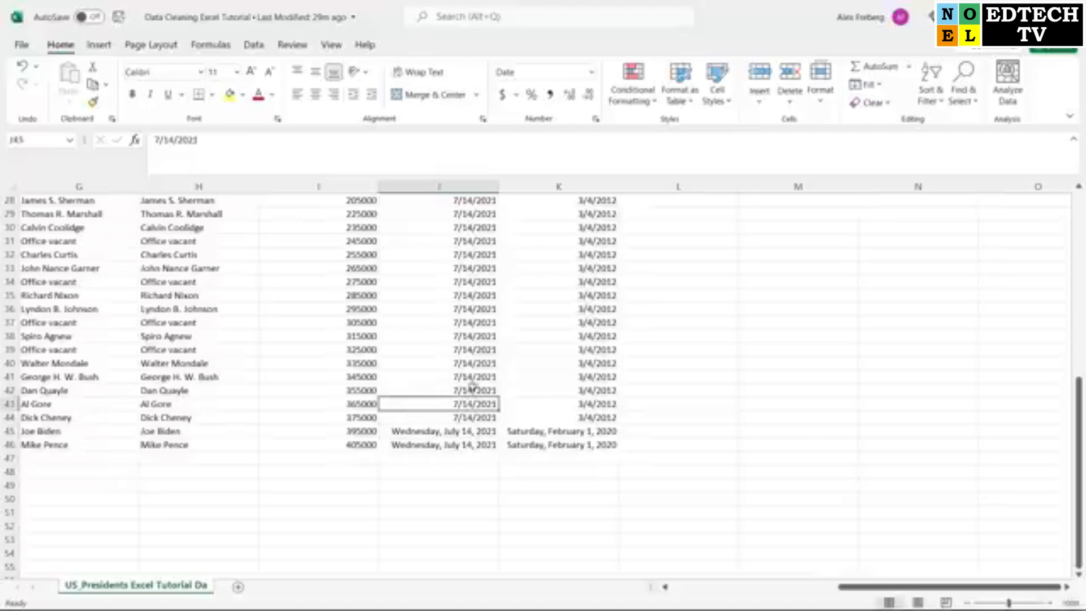
pyautogui.click(466, 432)
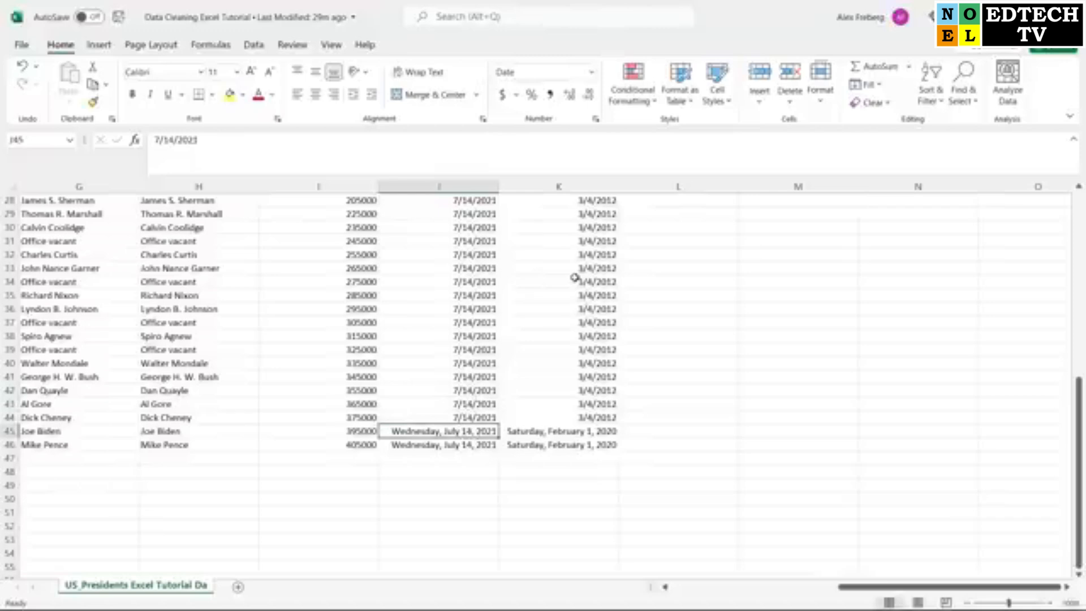
pyautogui.click(539, 417)
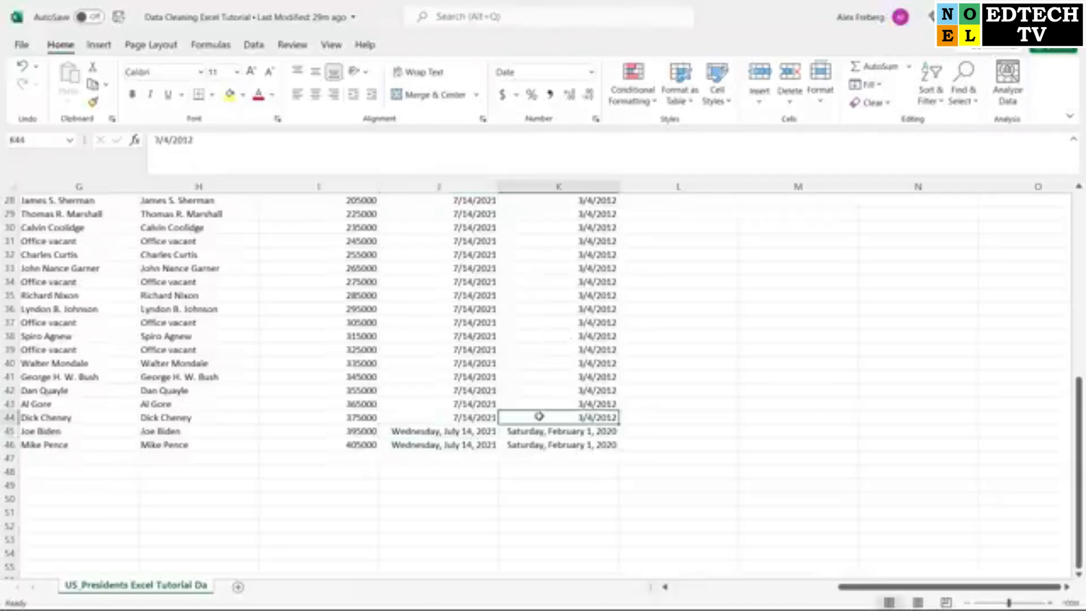
pyautogui.scroll(9, 539, 416)
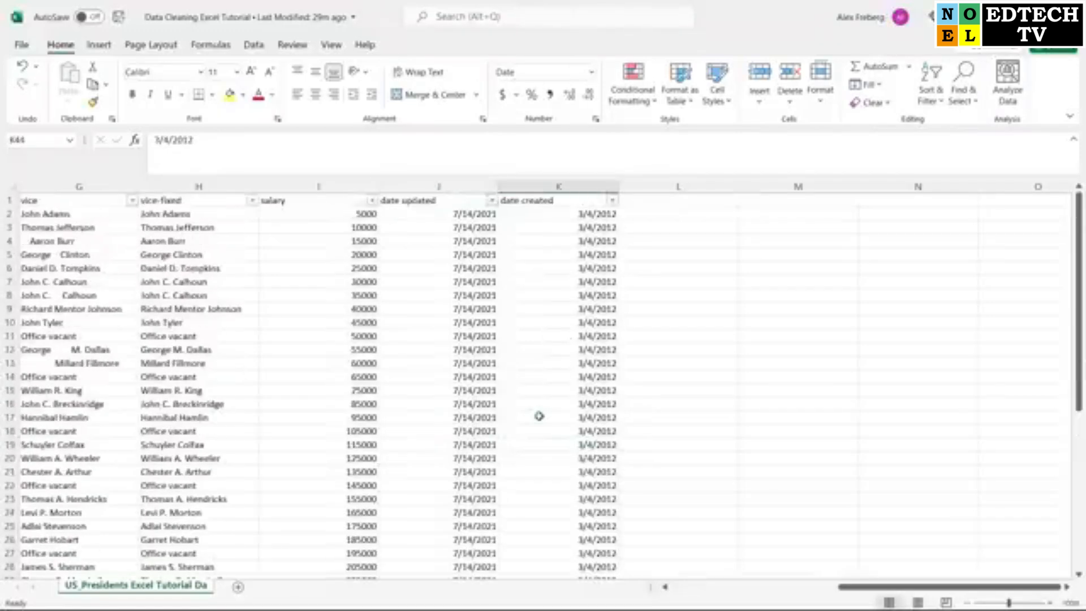
# Examine the date updated column's filter values by collapsing the month and year groups, leaving the filter unchanged
pyautogui.click(492, 200)
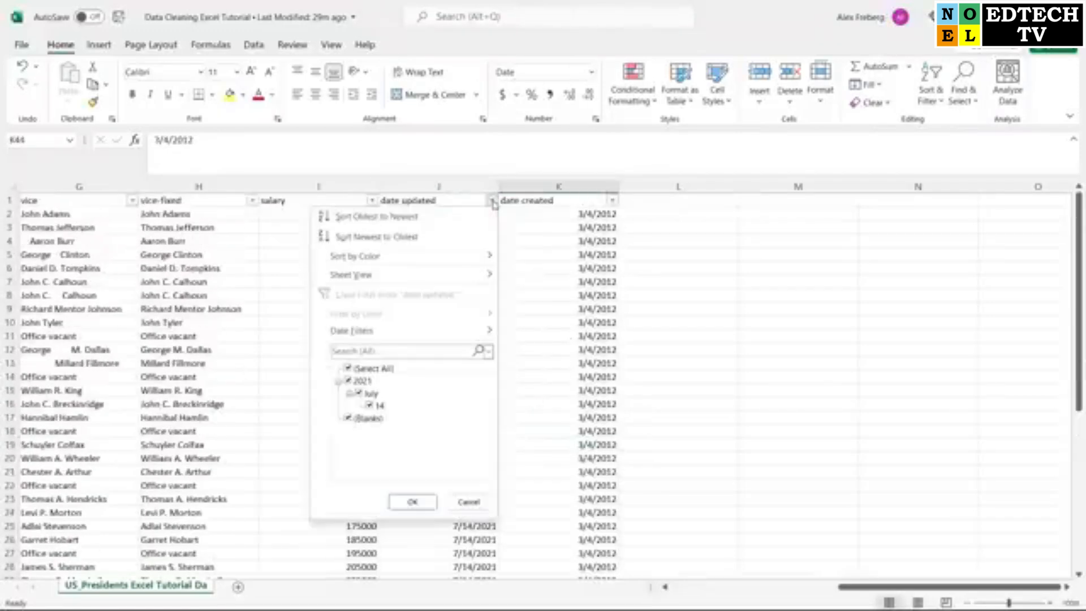
pyautogui.click(350, 393)
pyautogui.click(338, 381)
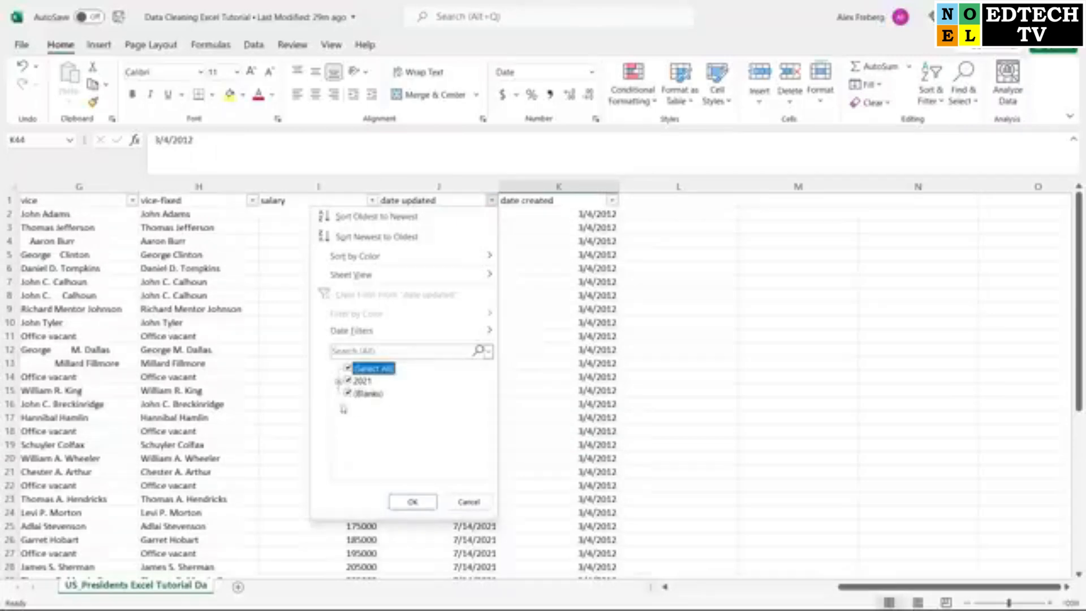
pyautogui.click(338, 383)
pyautogui.click(692, 351)
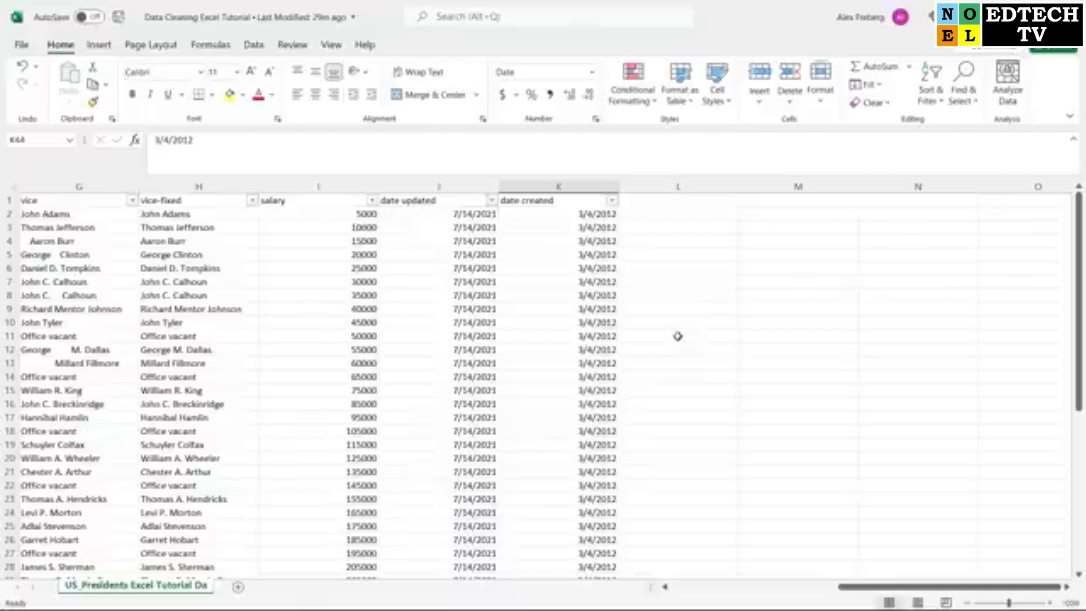
# Compare the stored values behind the differently formatted dates in K45 and K44 of the date created column
pyautogui.scroll(-9, 678, 336)
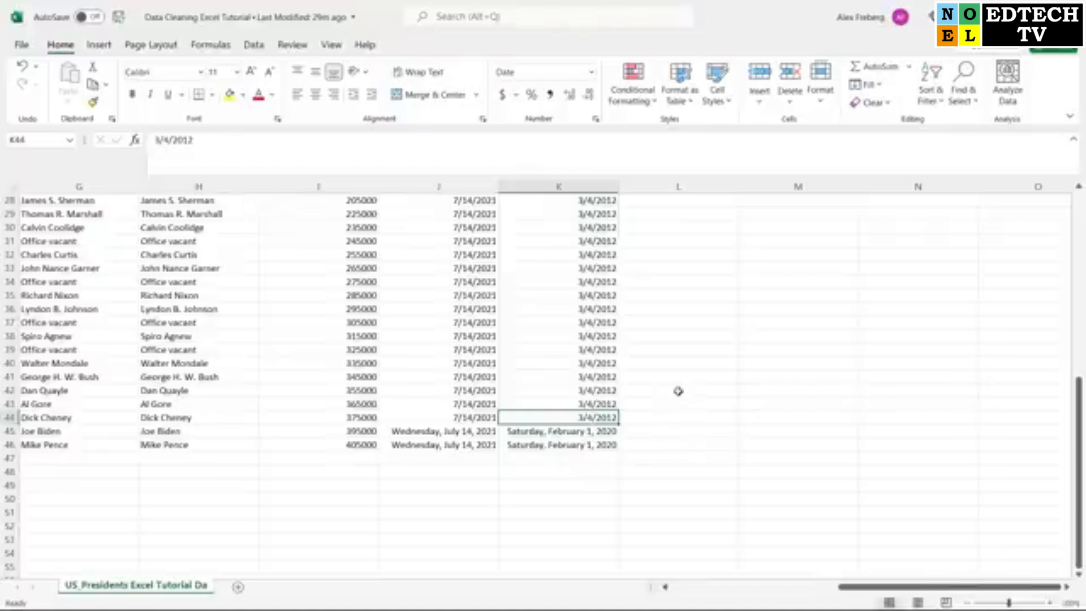
pyautogui.click(566, 432)
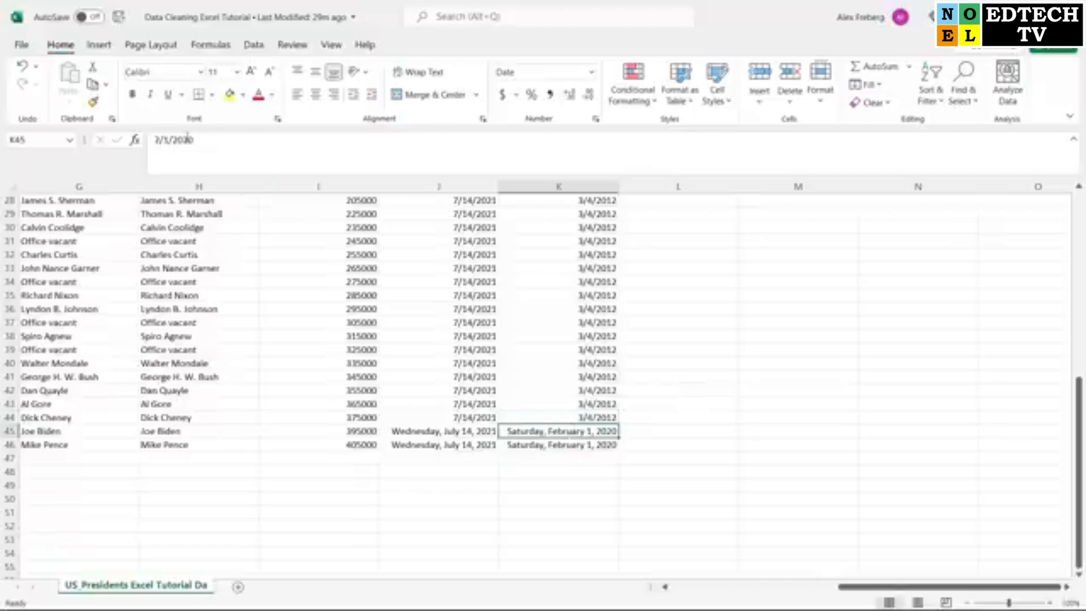
pyautogui.click(583, 418)
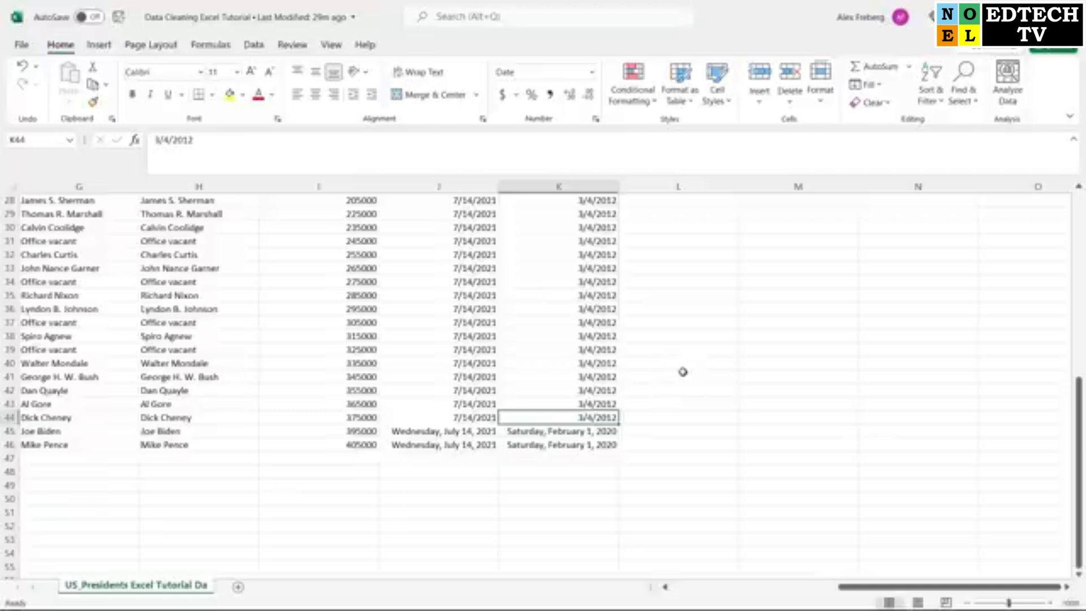
pyautogui.scroll(9, 682, 362)
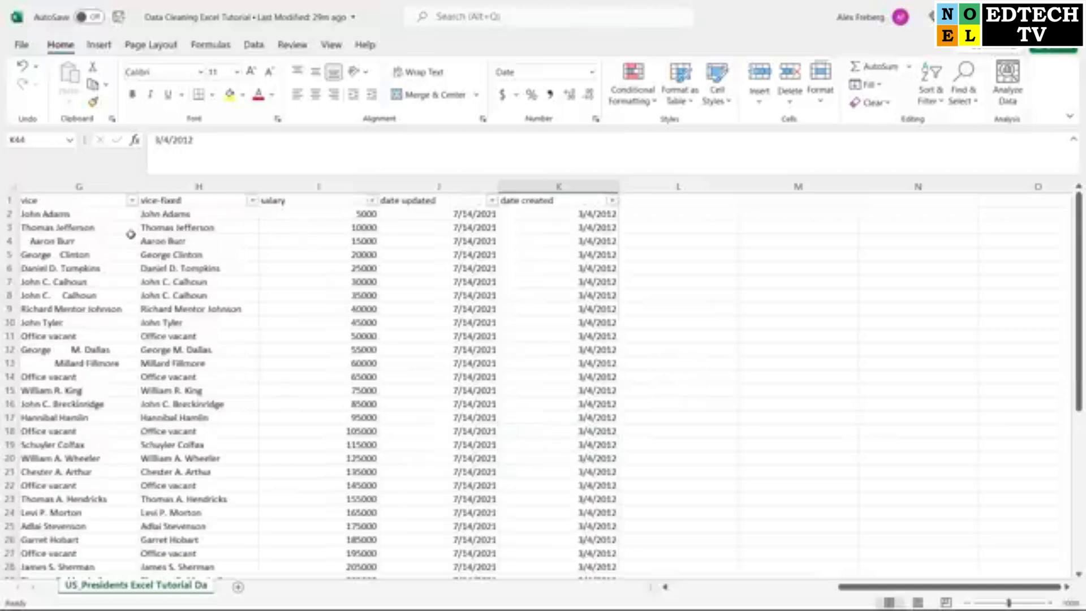
# Review the distinct values in the party column's filter list without applying a filter
pyautogui.hscroll(-5, 131, 234)
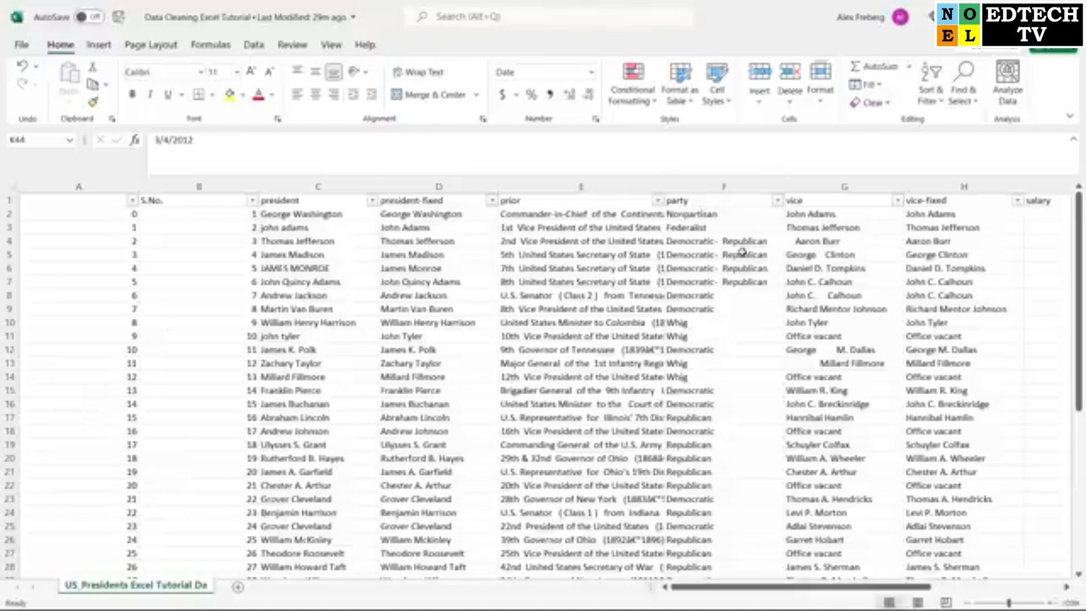
pyautogui.click(778, 200)
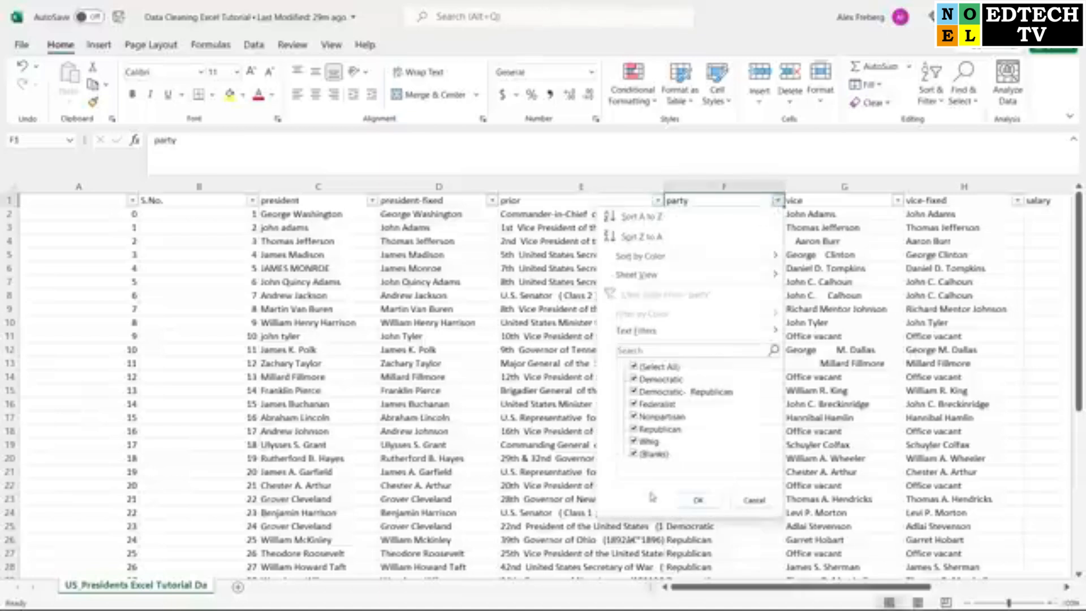
pyautogui.click(747, 500)
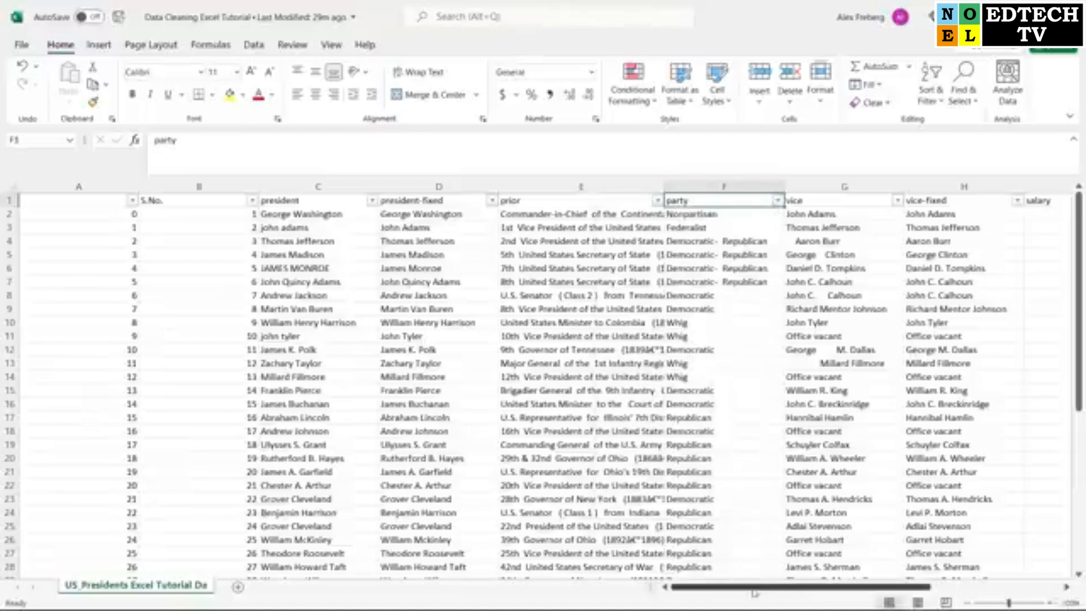
# Change the number format of the last date created cell, K46, to General
pyautogui.click(1067, 592)
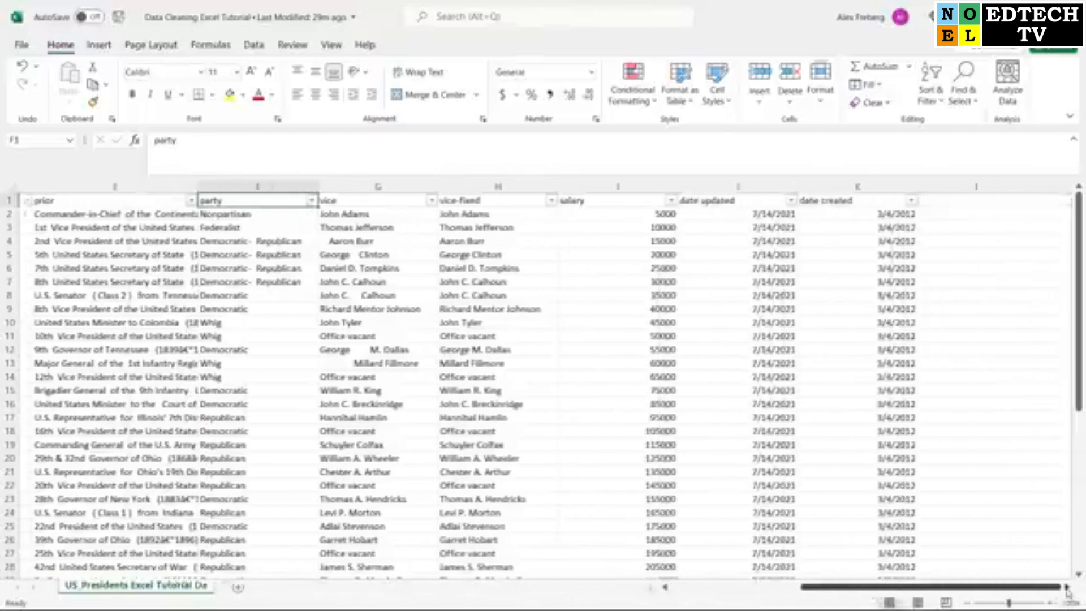
pyautogui.click(1067, 592)
pyautogui.scroll(-6, 779, 314)
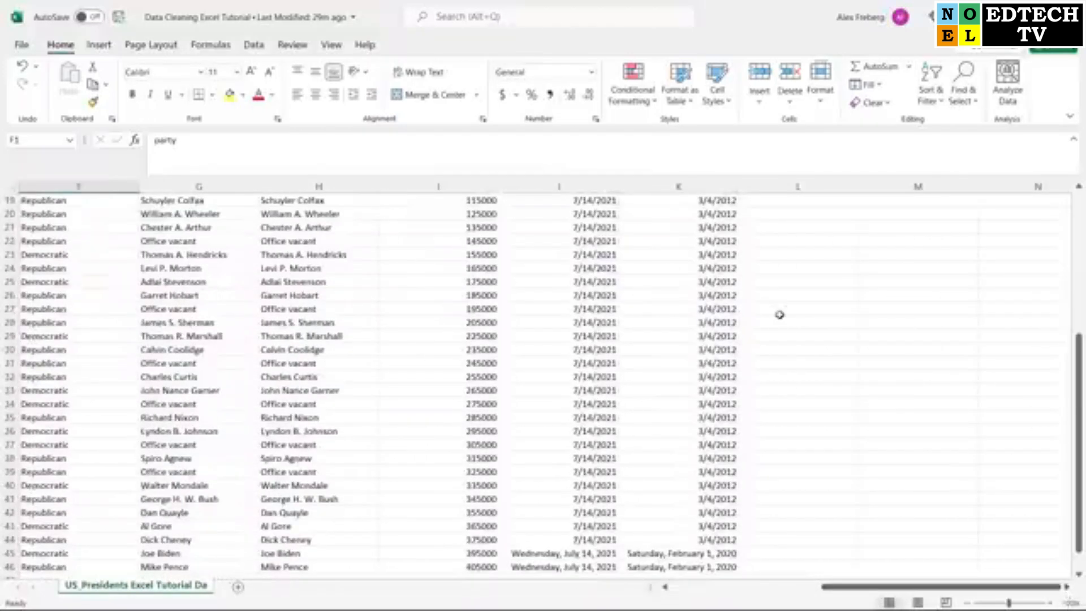
pyautogui.click(716, 566)
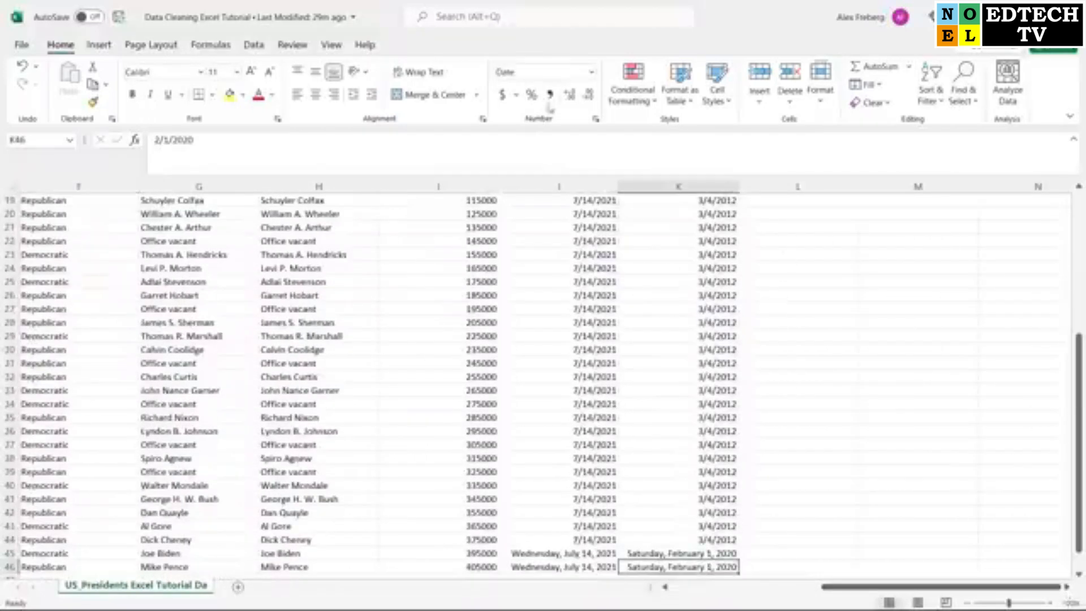
pyautogui.click(591, 72)
pyautogui.click(524, 92)
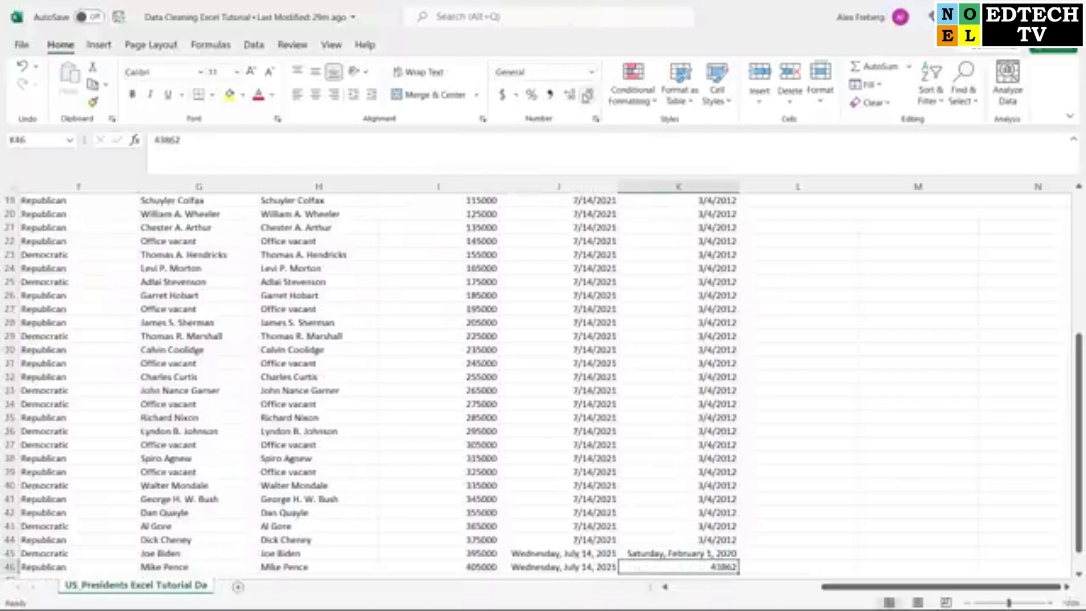
pyautogui.click(749, 490)
pyautogui.click(764, 512)
# Examine the date created column's filter values to see how differently formatted dates are grouped, without applying a filter
pyautogui.scroll(5, 703, 303)
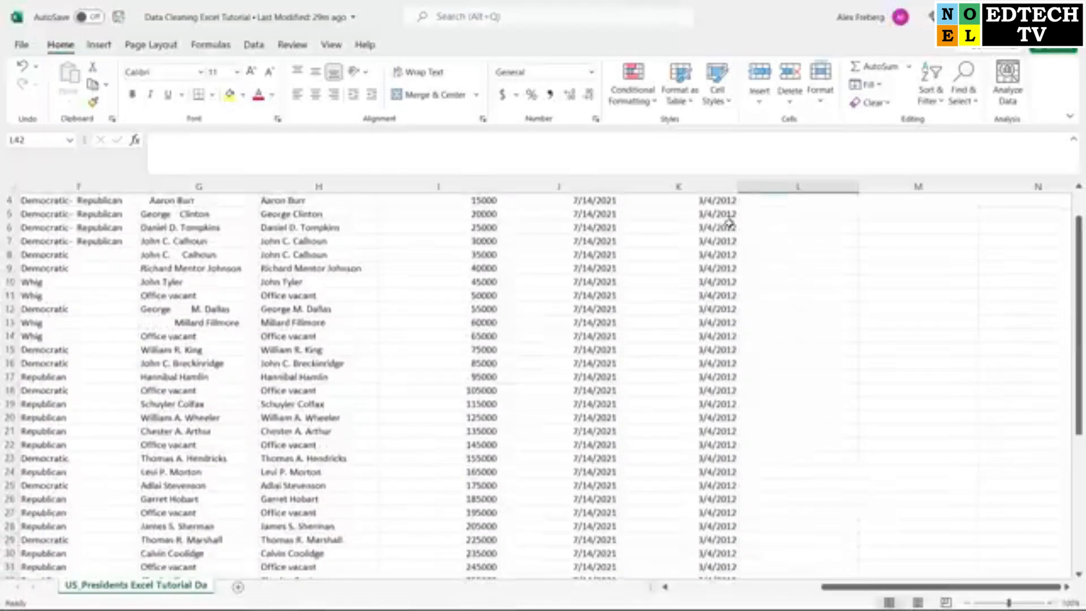
pyautogui.scroll(1, 730, 223)
pyautogui.click(732, 201)
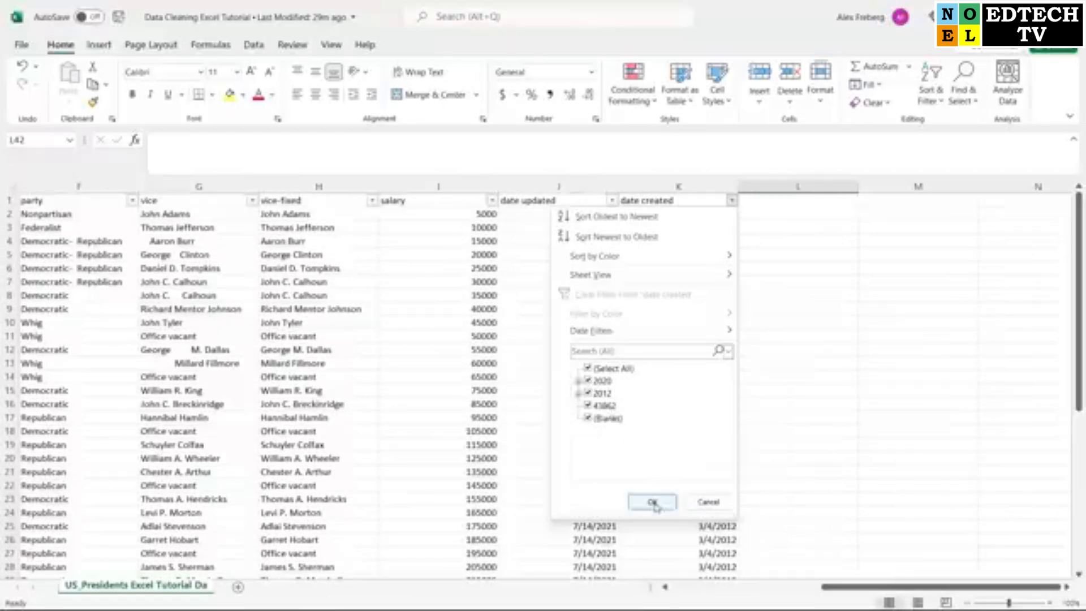
pyautogui.click(699, 503)
# Undo the General number format applied to cell K46
pyautogui.scroll(-6, 803, 430)
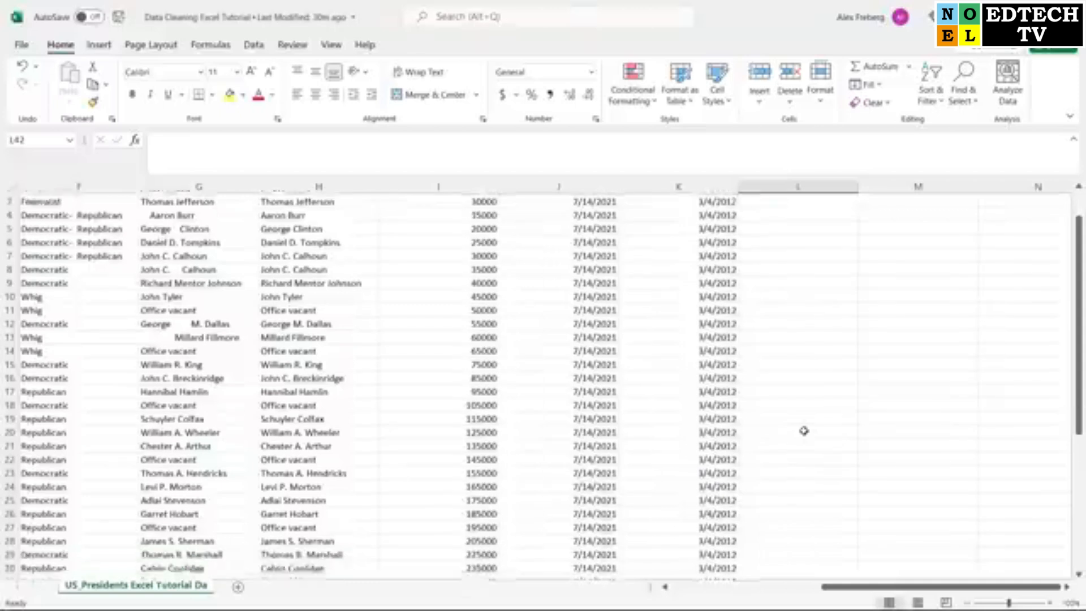
pyautogui.hotkey('ctrl', 'z')
pyautogui.click(803, 431)
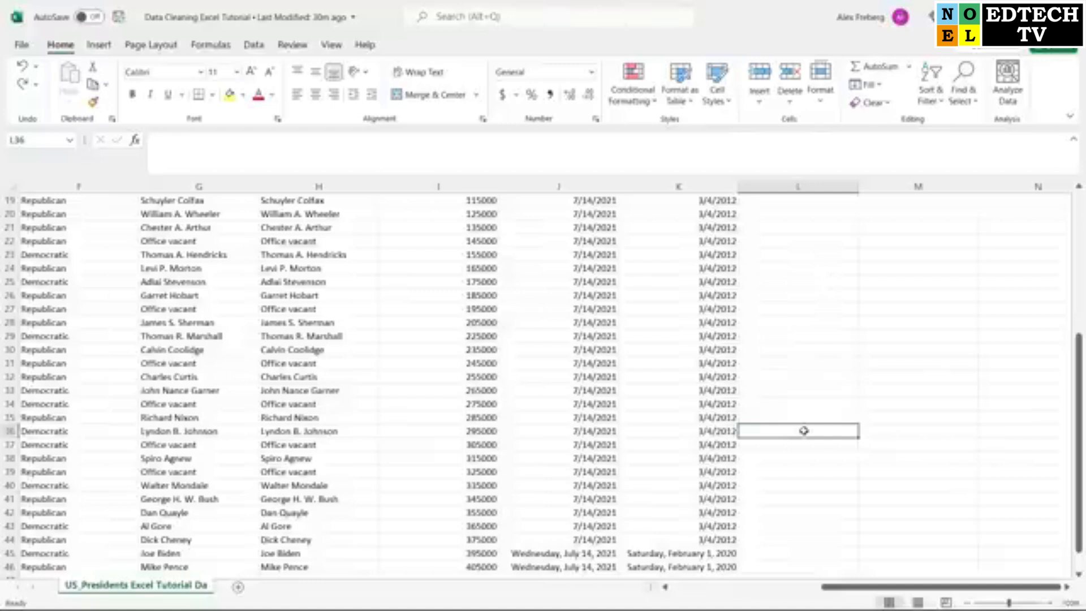
# Apply the short date format to the whole date updated and date created columns, J and K, and check the last rows
pyautogui.scroll(6, 804, 430)
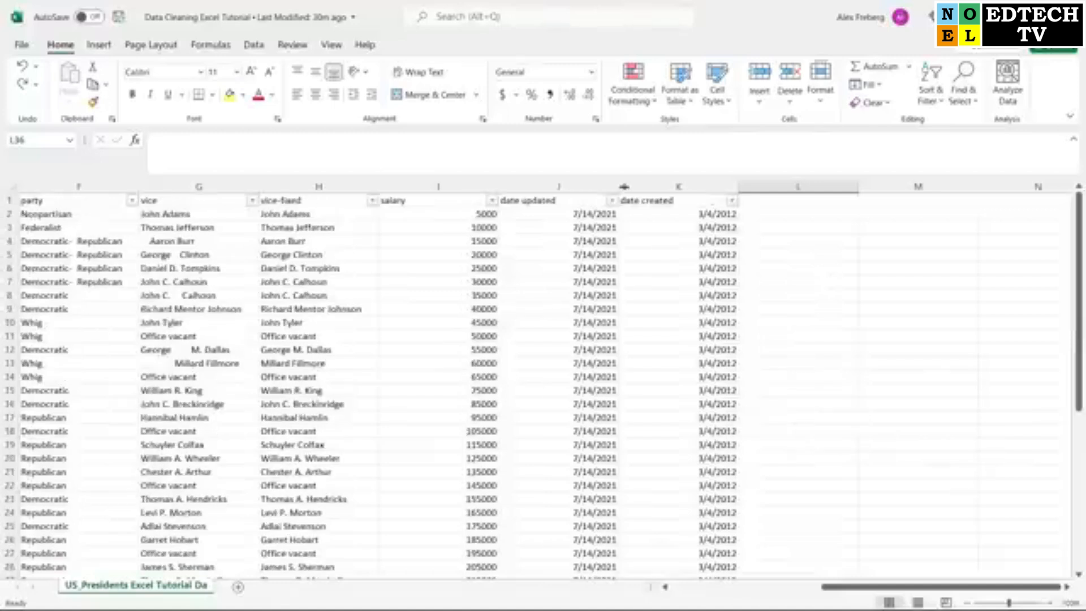
pyautogui.click(594, 184)
pyautogui.keyDown('ctrl'); pyautogui.click(652, 184); pyautogui.keyUp('ctrl')
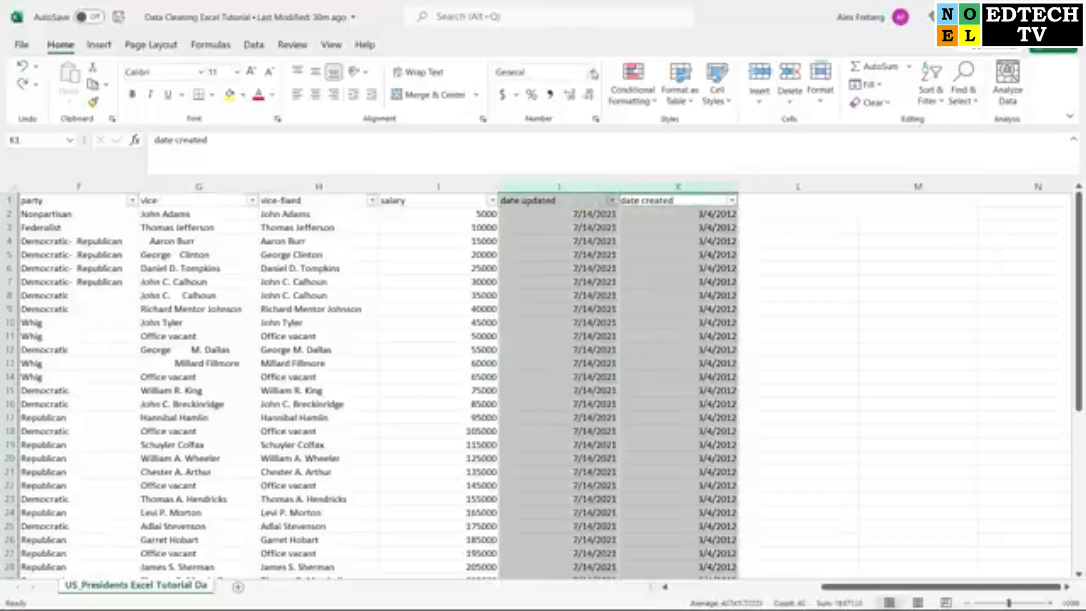
pyautogui.click(591, 72)
pyautogui.click(585, 229)
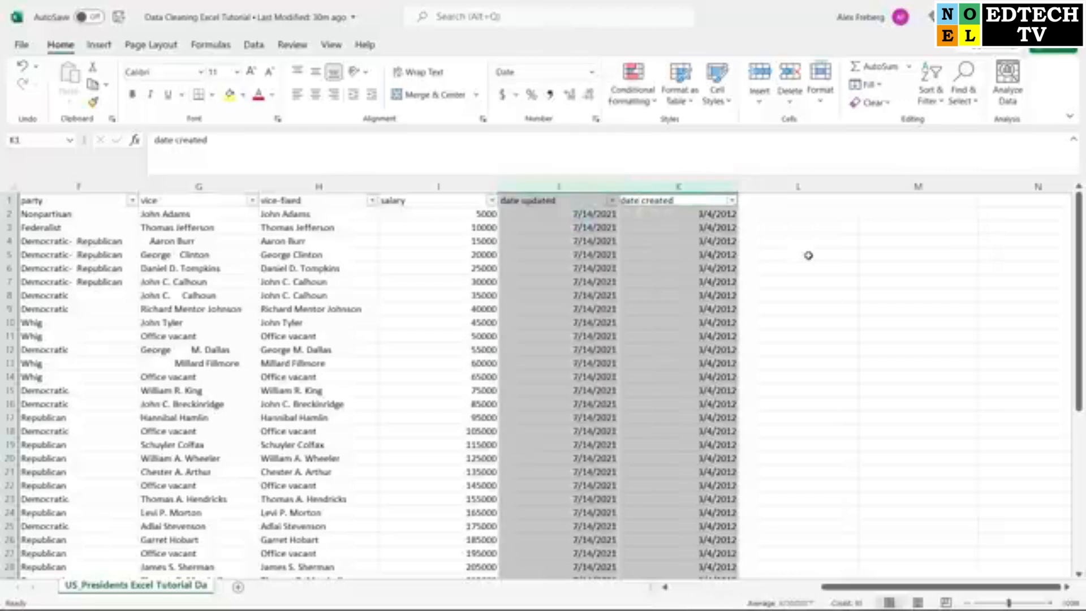
pyautogui.click(808, 256)
pyautogui.scroll(-3, 808, 256)
pyautogui.scroll(-7, 808, 255)
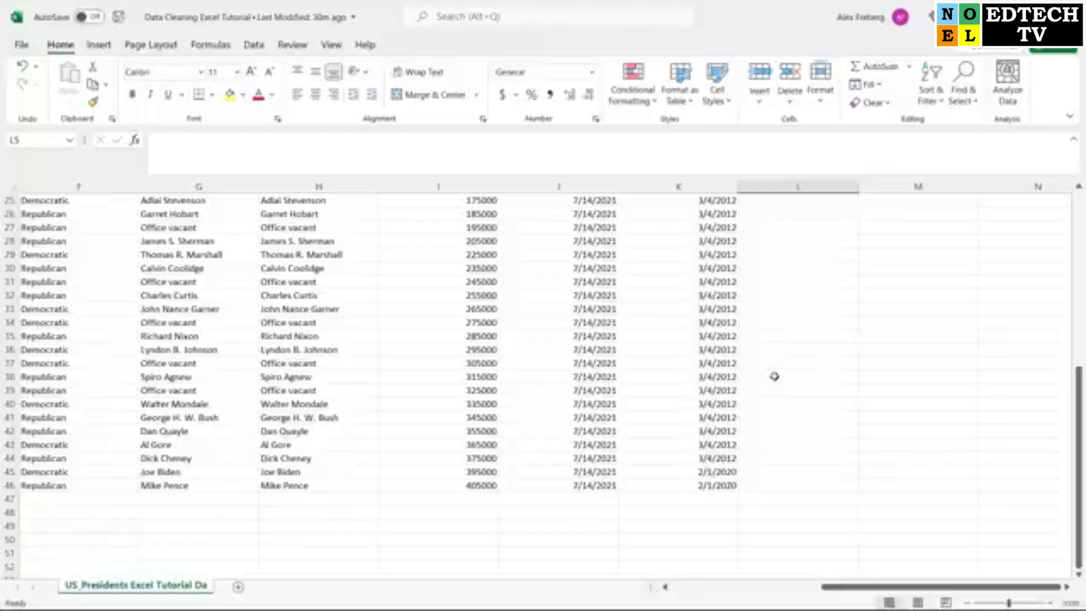
pyautogui.scroll(8, 775, 376)
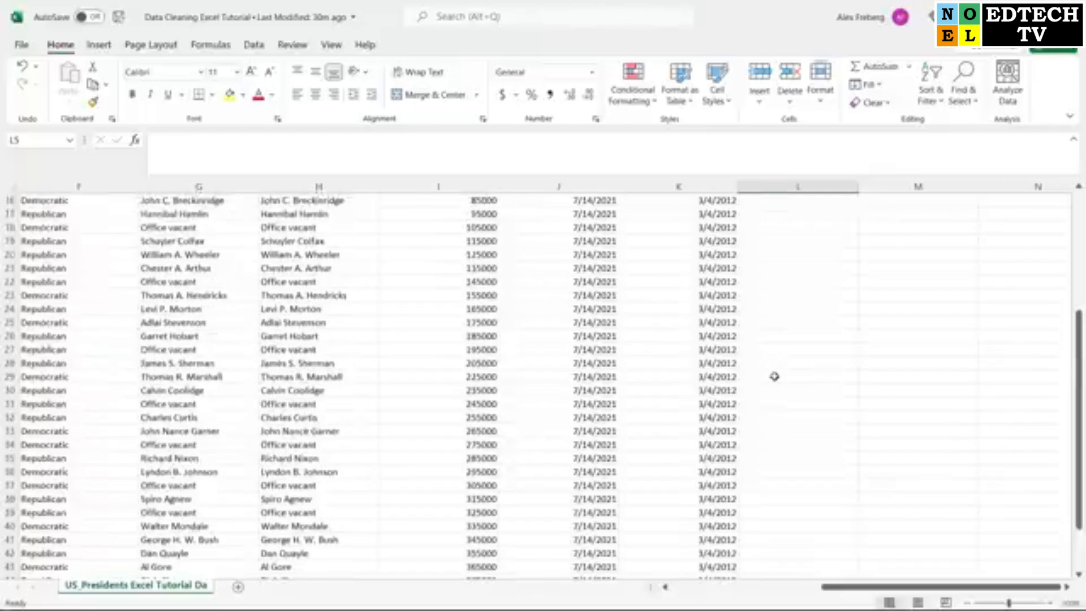
# Try to delete the original vice column G, and undo the deletion
pyautogui.moveTo(866, 586); pyautogui.dragTo(792, 589)
pyautogui.click(605, 186)
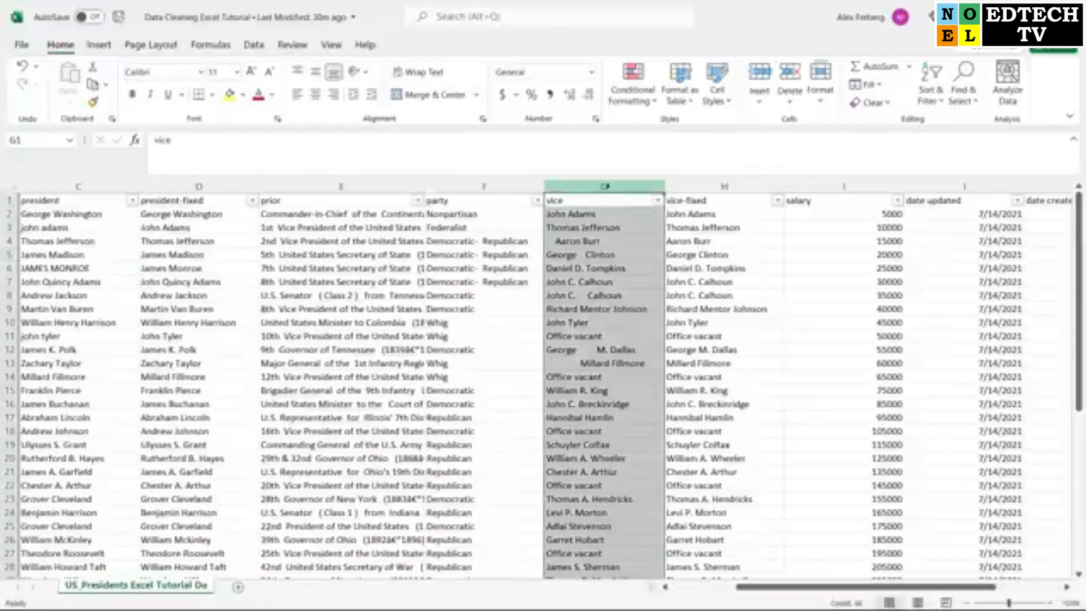
pyautogui.rightClick(605, 186)
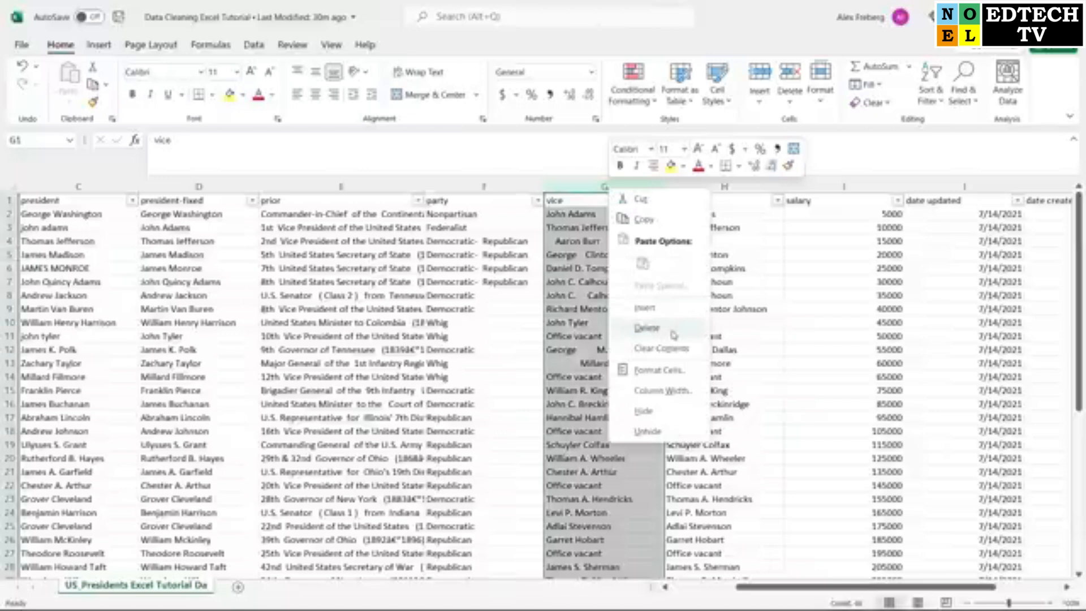
pyautogui.click(648, 328)
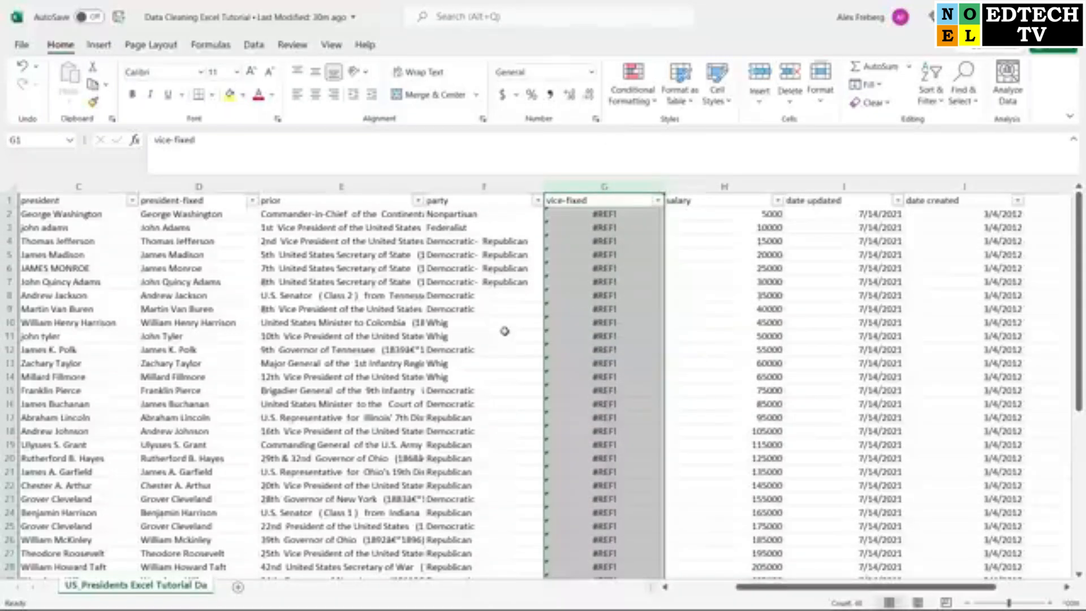
pyautogui.hotkey('ctrl', 'z')
# Copy the vice-fixed entries in column H from H2 down to the last filled row
pyautogui.click(704, 213)
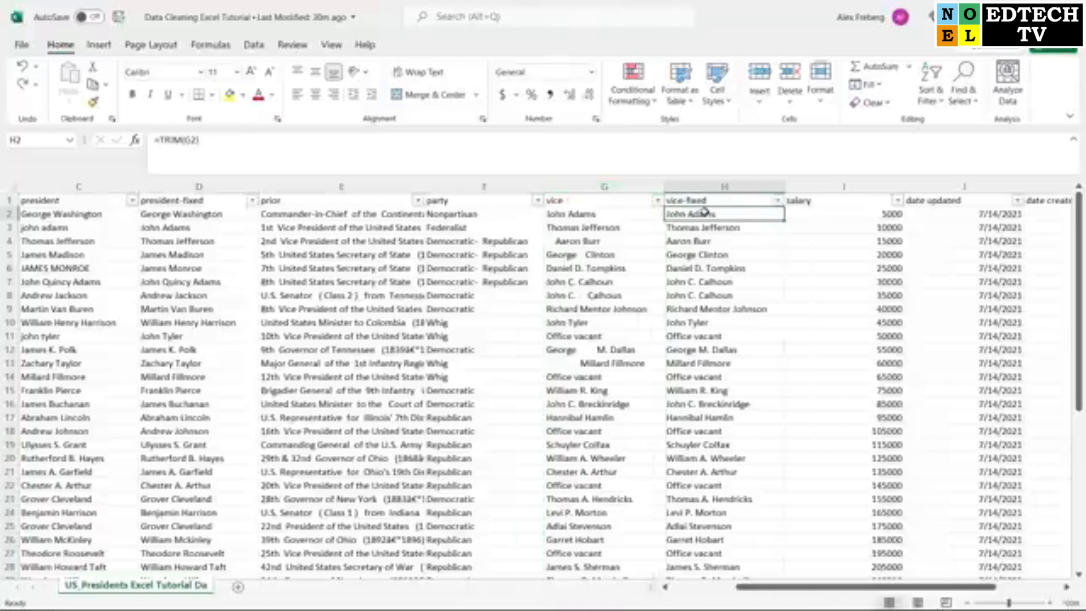
pyautogui.hotkey('ctrl', 'shift', 'Down')
pyautogui.click(704, 212)
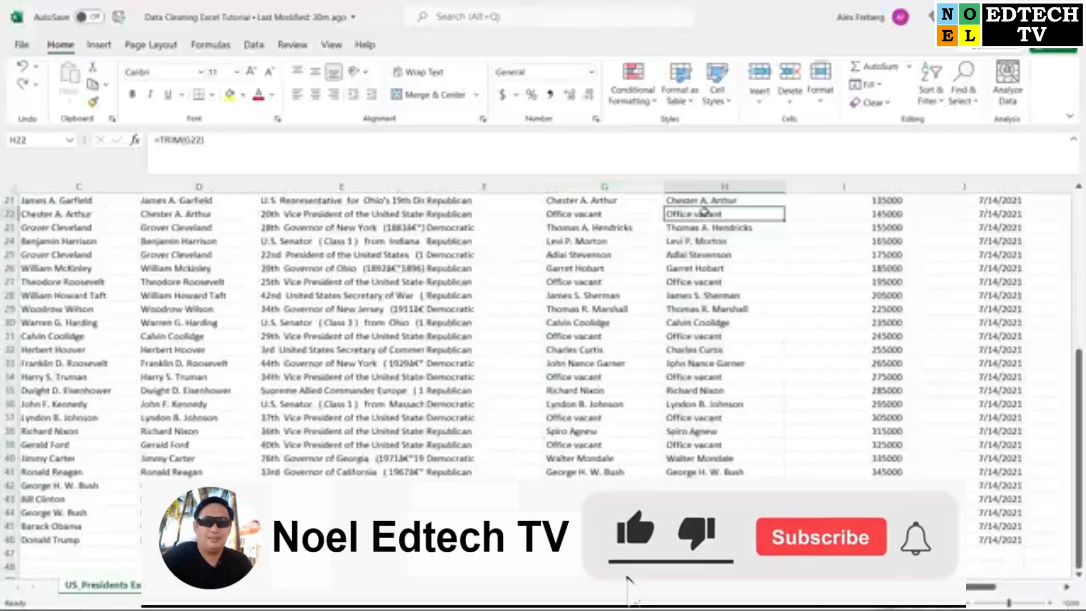
pyautogui.press('Down')
pyautogui.hotkey('ctrl', 'Up')
pyautogui.click(704, 213)
pyautogui.hotkey('ctrl', 'shift', 'Down')
pyautogui.hotkey('ctrl', 'c')
pyautogui.scroll(7, 705, 212)
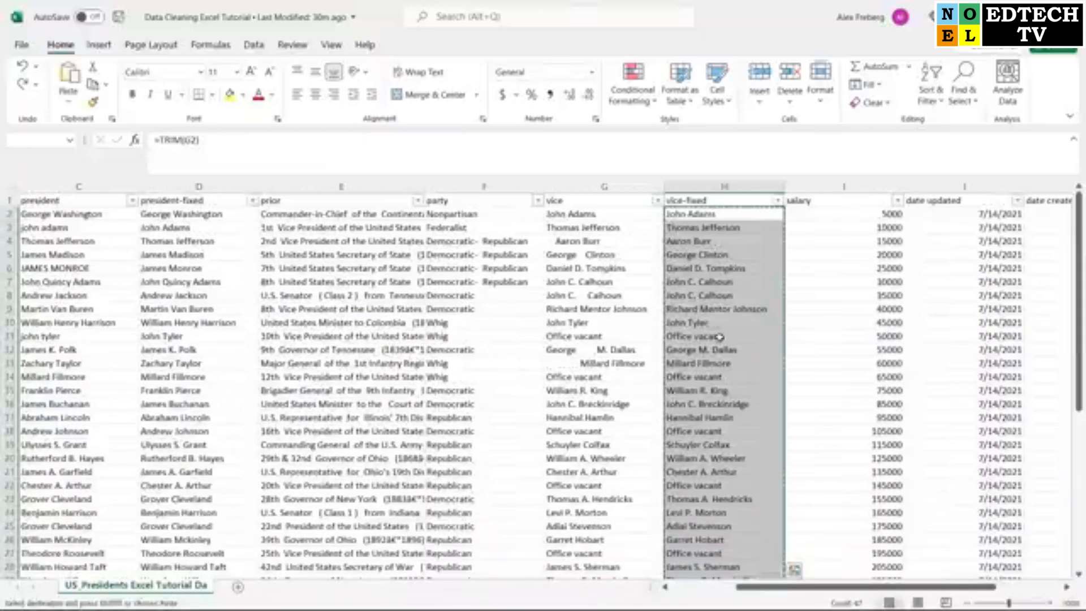
pyautogui.rightClick(721, 215)
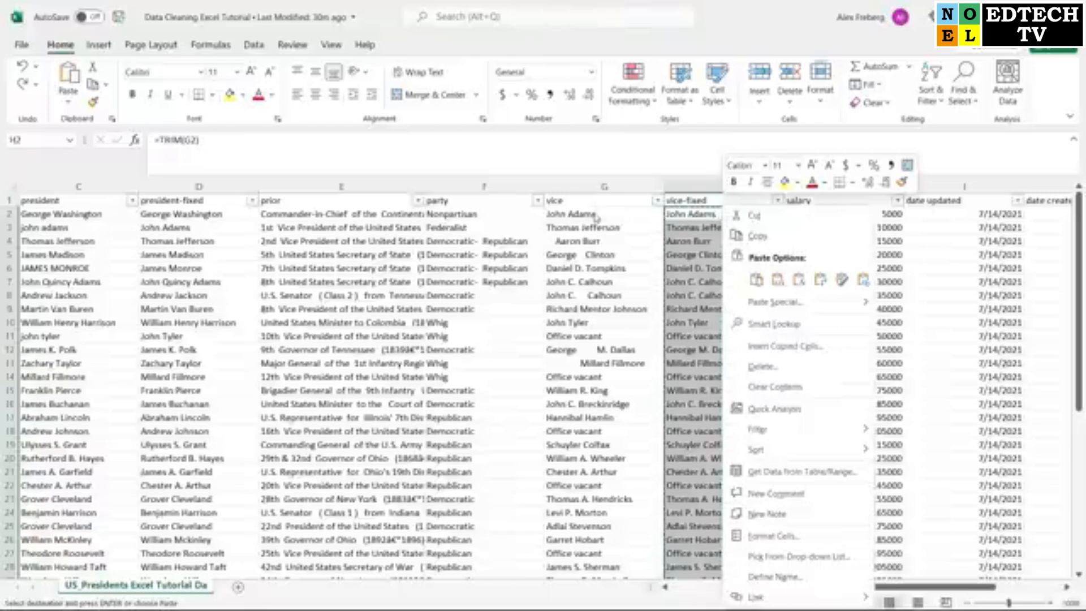
pyautogui.press('Escape')
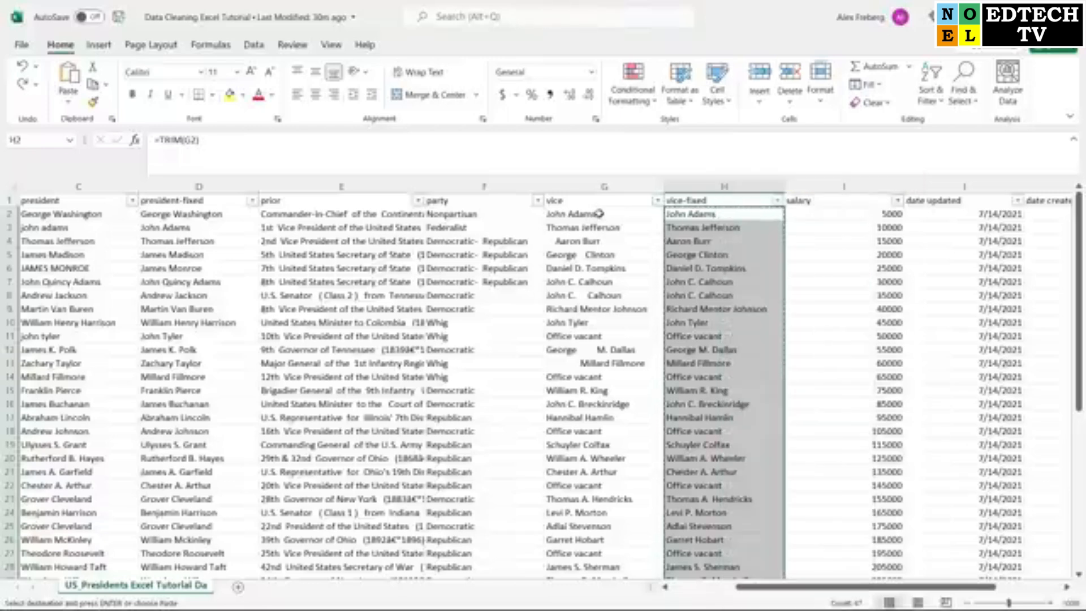
# Paste the copied vice names as values only over the vice column from G2, and compare the contents of G2 and H2
pyautogui.click(602, 214)
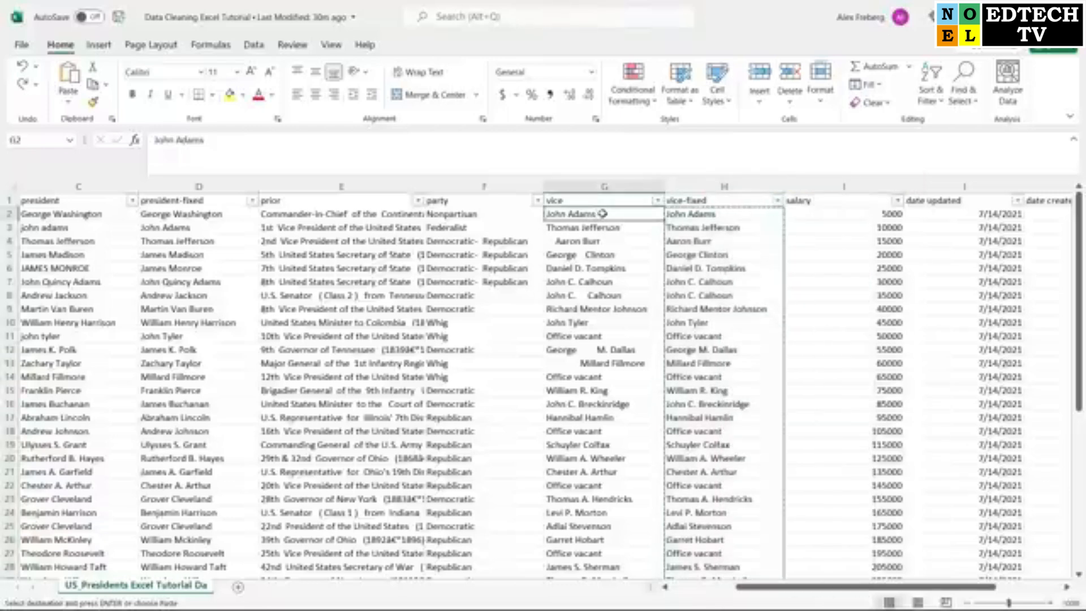
pyautogui.rightClick(602, 213)
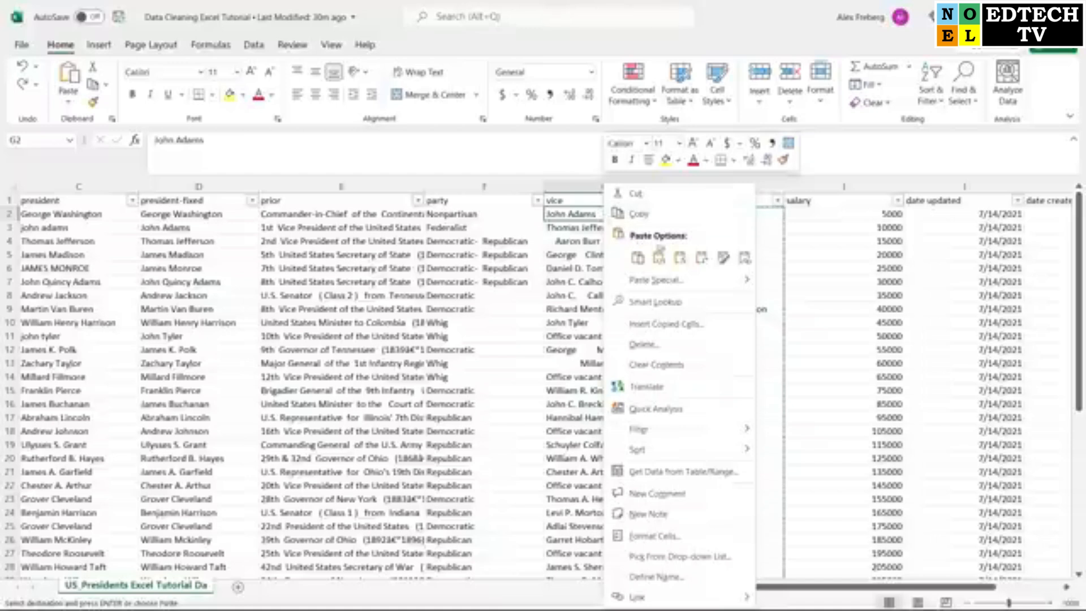
pyautogui.click(659, 258)
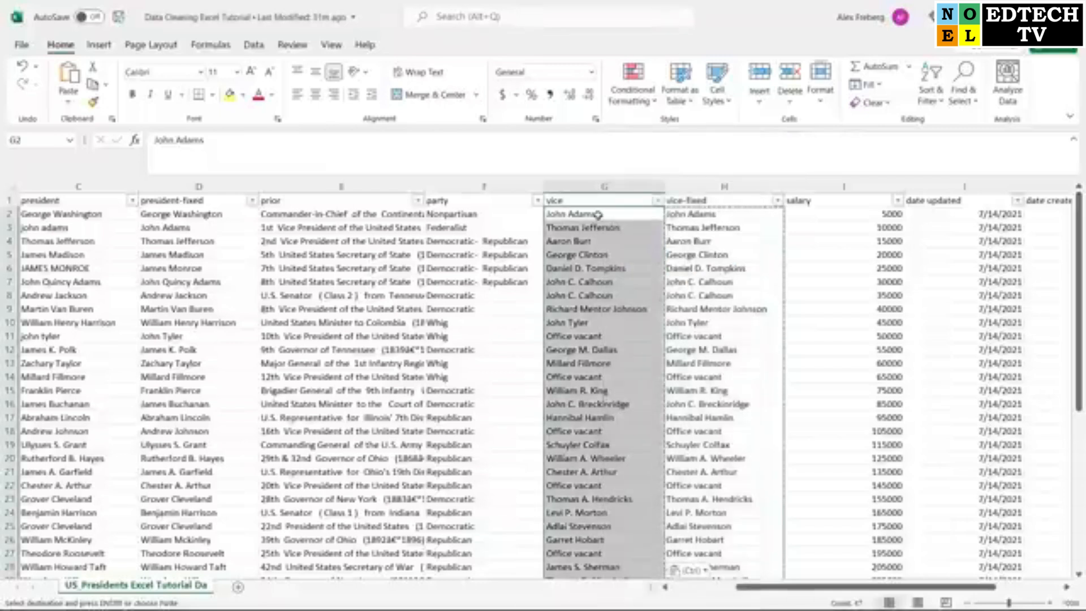
pyautogui.click(598, 214)
pyautogui.click(721, 215)
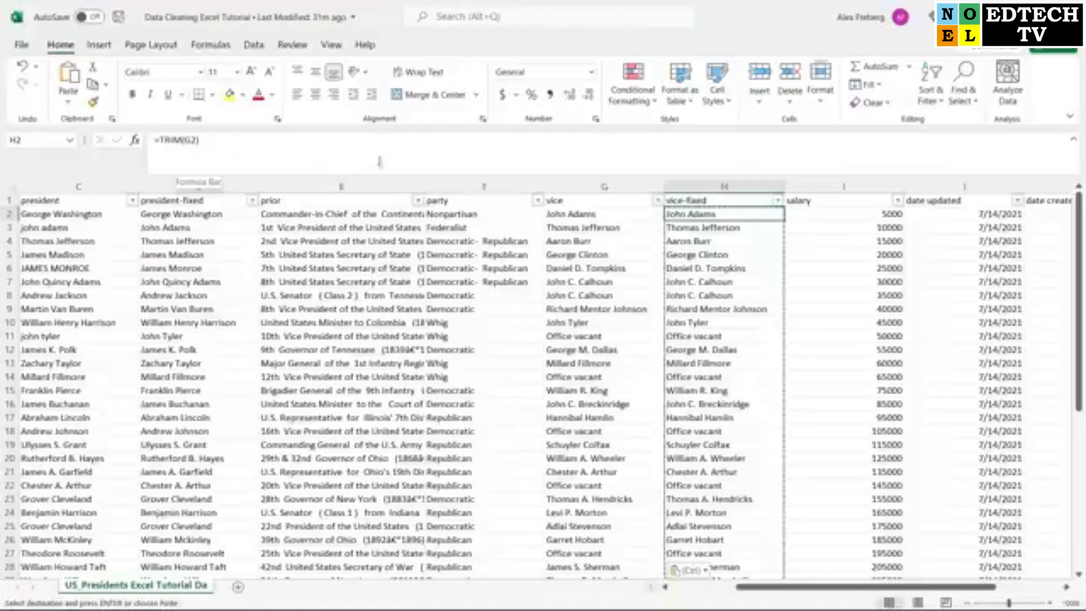
pyautogui.click(606, 217)
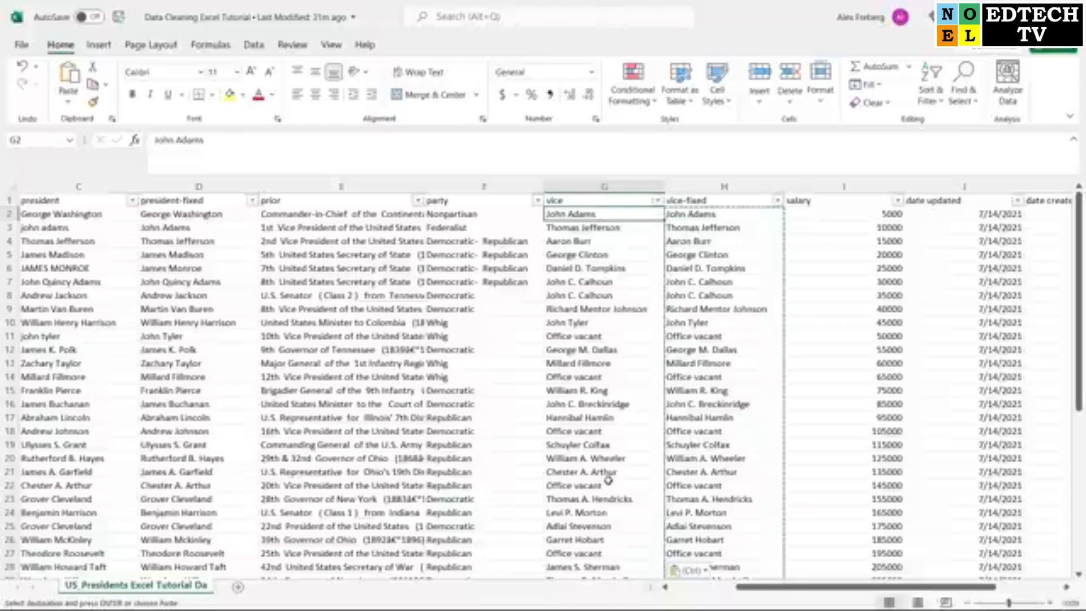
# Delete the vice-fixed helper column H
pyautogui.click(723, 186)
pyautogui.rightClick(723, 189)
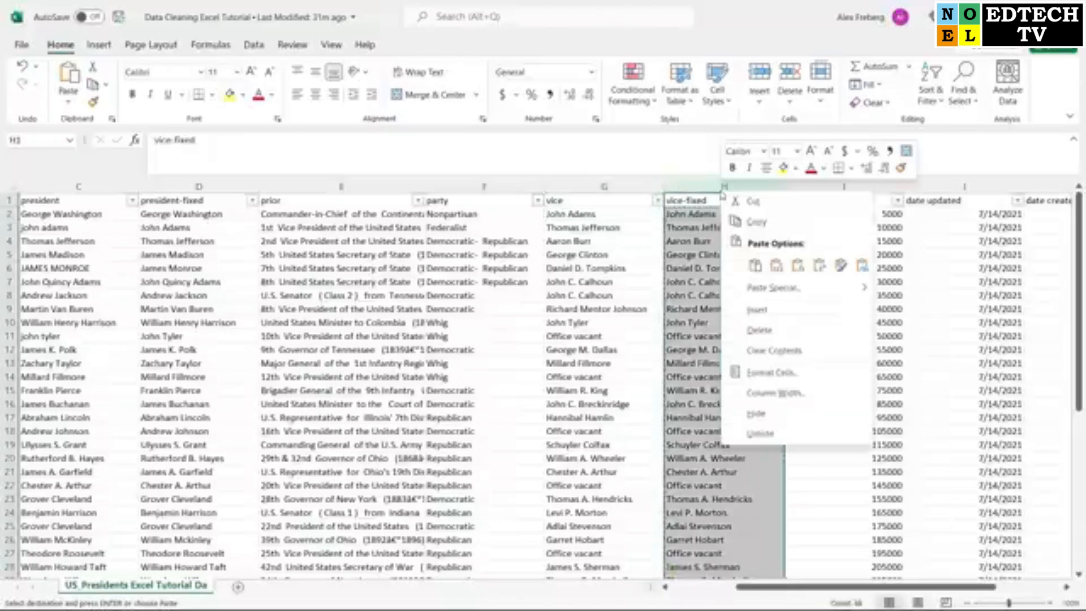
pyautogui.click(759, 330)
# Copy the president-fixed entries from D2 down, paste them as values only over the president column from C2, and check row 3
pyautogui.moveTo(757, 590); pyautogui.dragTo(679, 597)
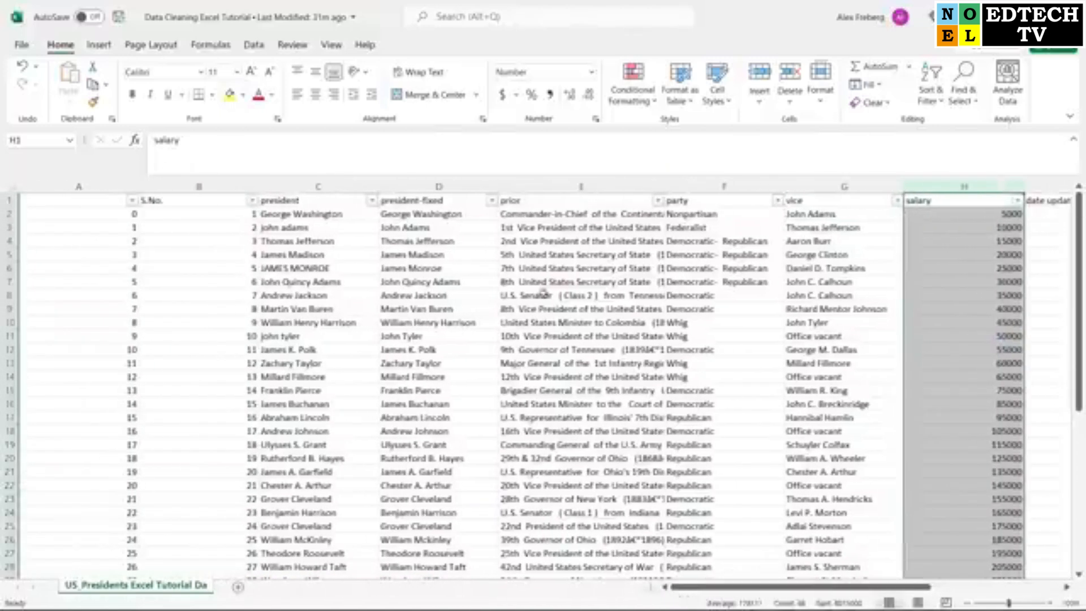
pyautogui.click(456, 214)
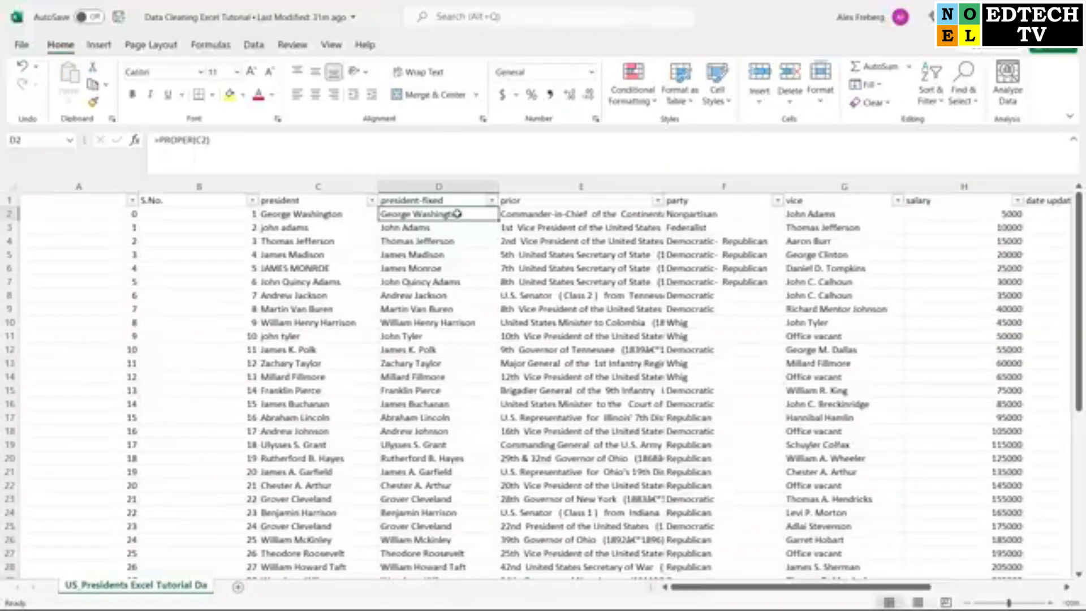
pyautogui.hotkey('ctrl', 'shift', 'Down')
pyautogui.hotkey('ctrl', 'c')
pyautogui.press('Left')
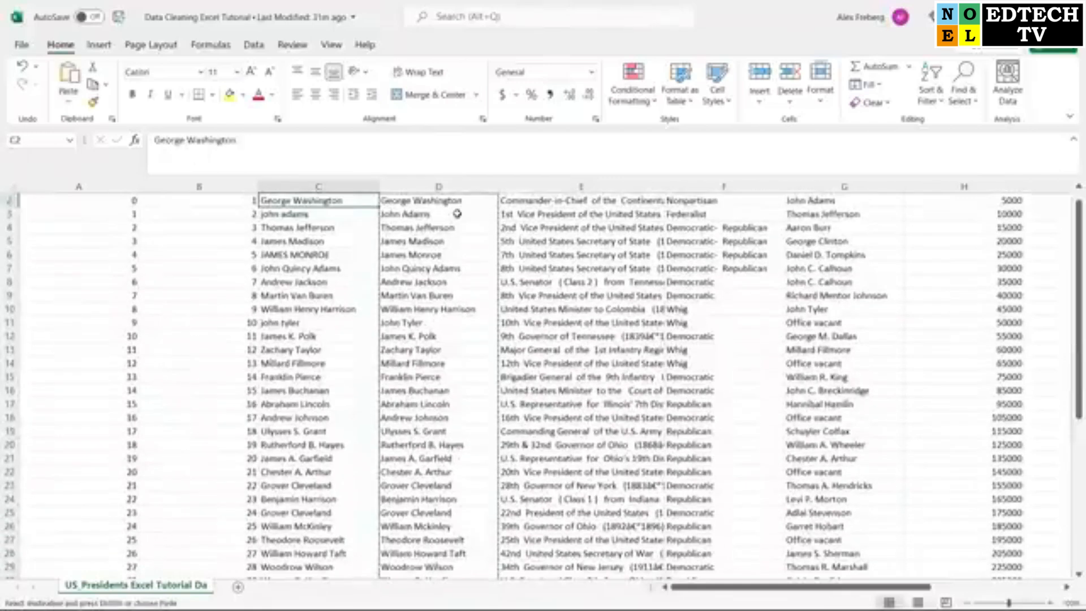
pyautogui.scroll(1, 342, 214)
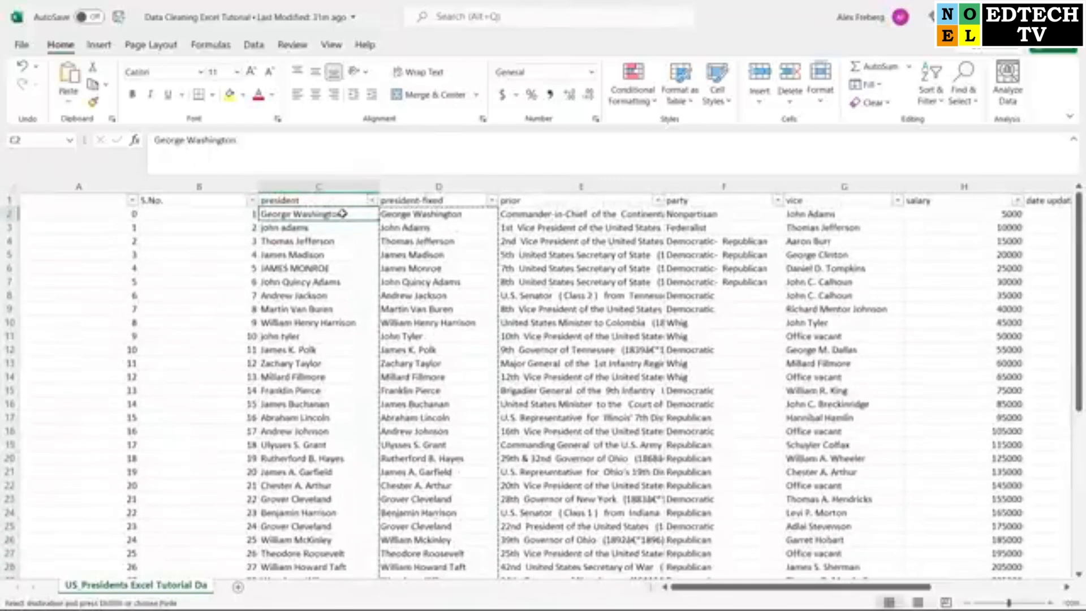
pyautogui.rightClick(342, 214)
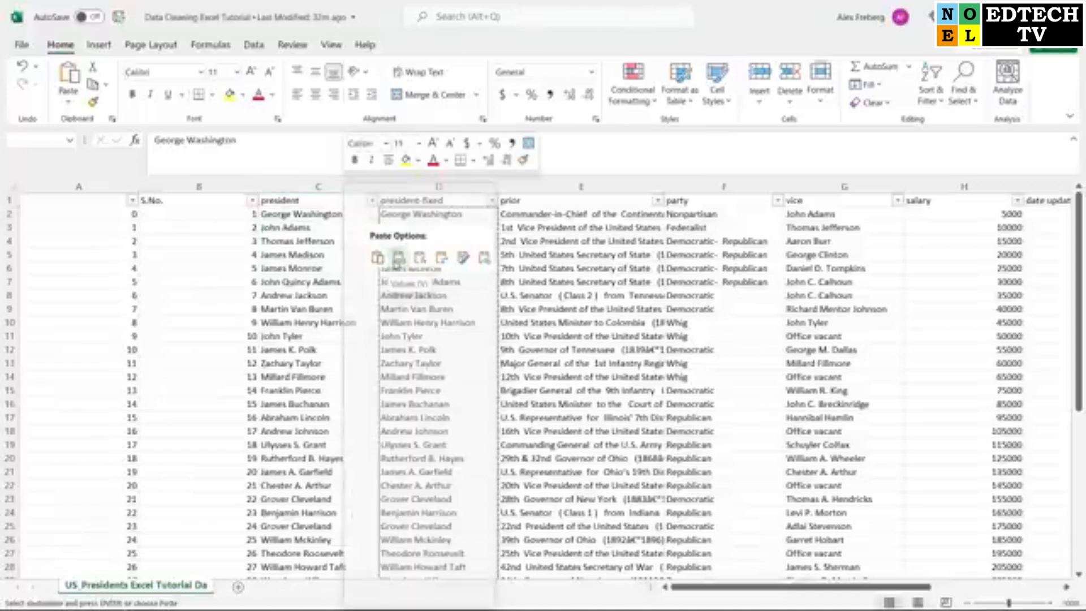
pyautogui.click(398, 258)
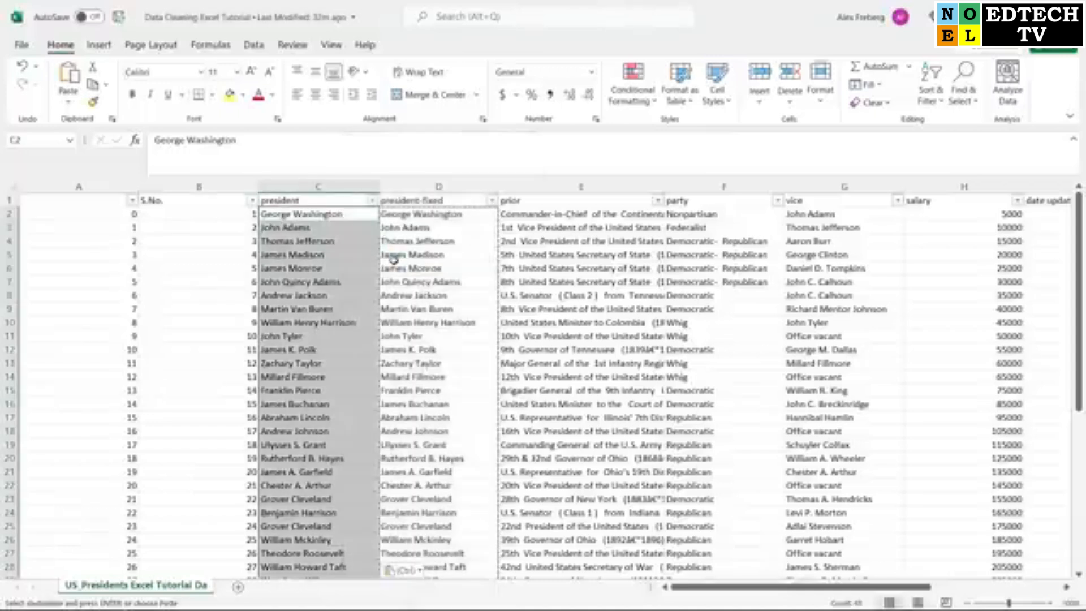
pyautogui.click(431, 229)
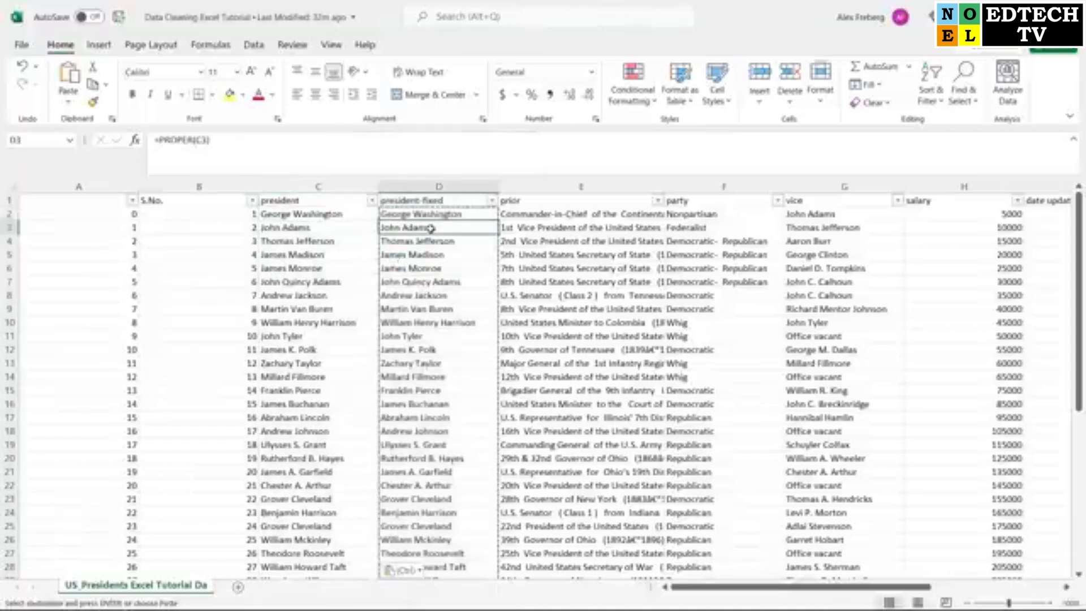
pyautogui.click(350, 228)
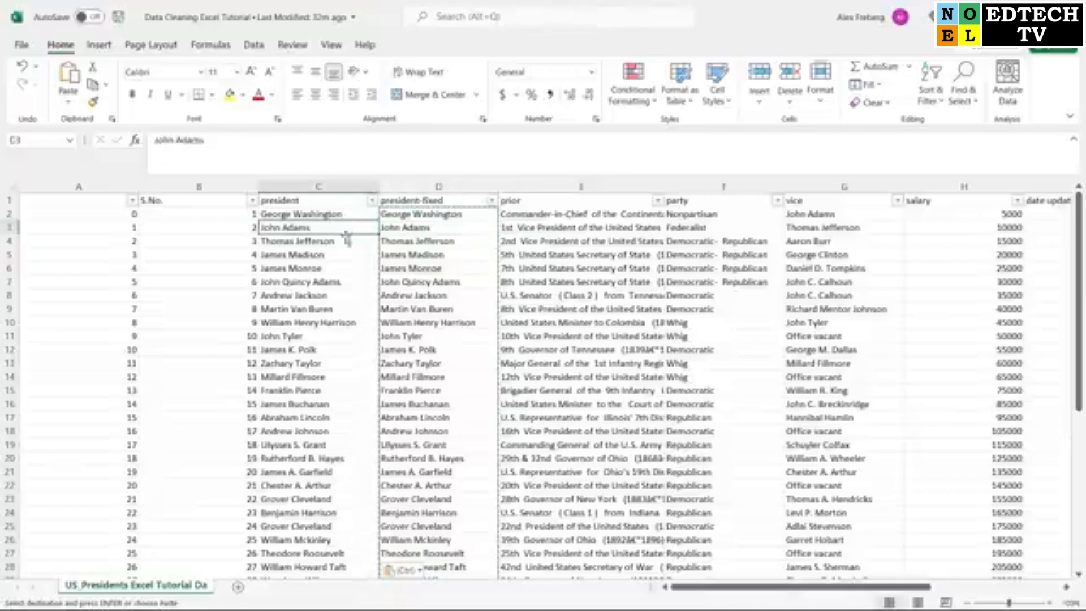
# Delete the president-fixed helper column D
pyautogui.click(438, 187)
pyautogui.rightClick(438, 187)
pyautogui.click(498, 334)
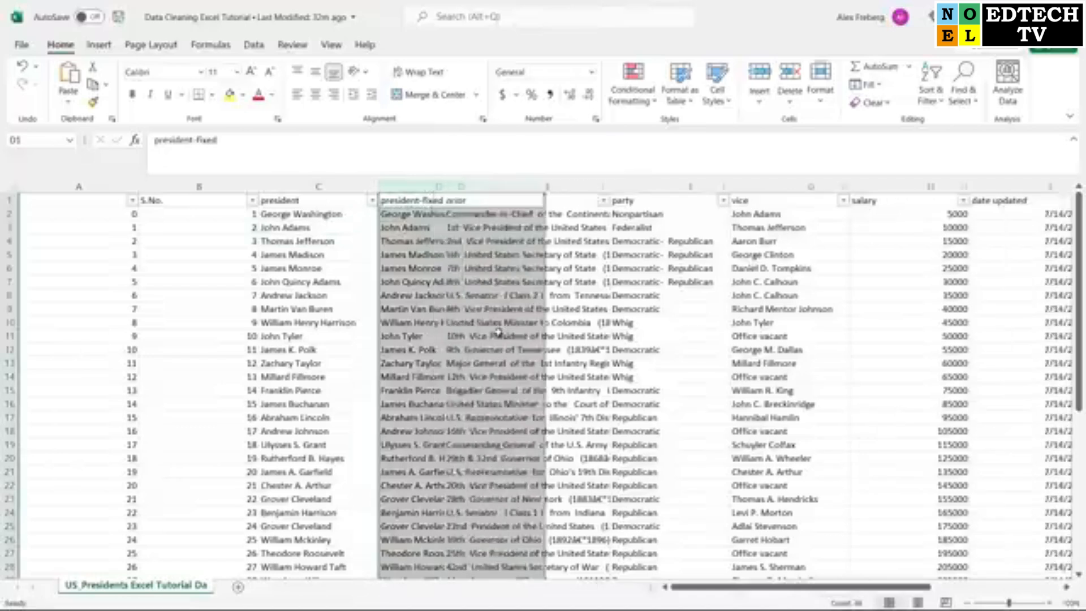
pyautogui.click(628, 274)
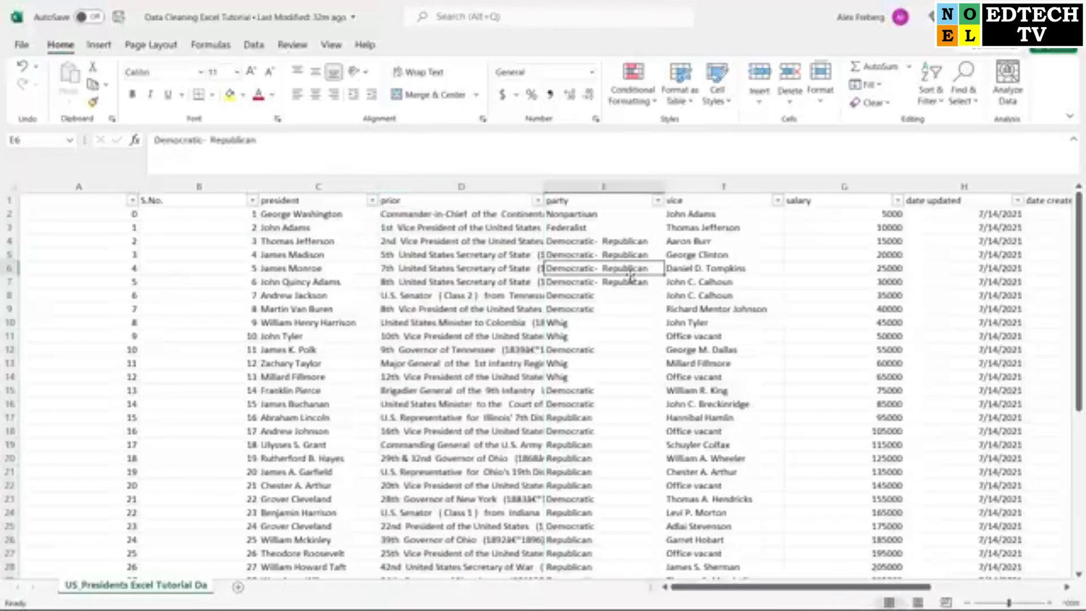
pyautogui.click(628, 310)
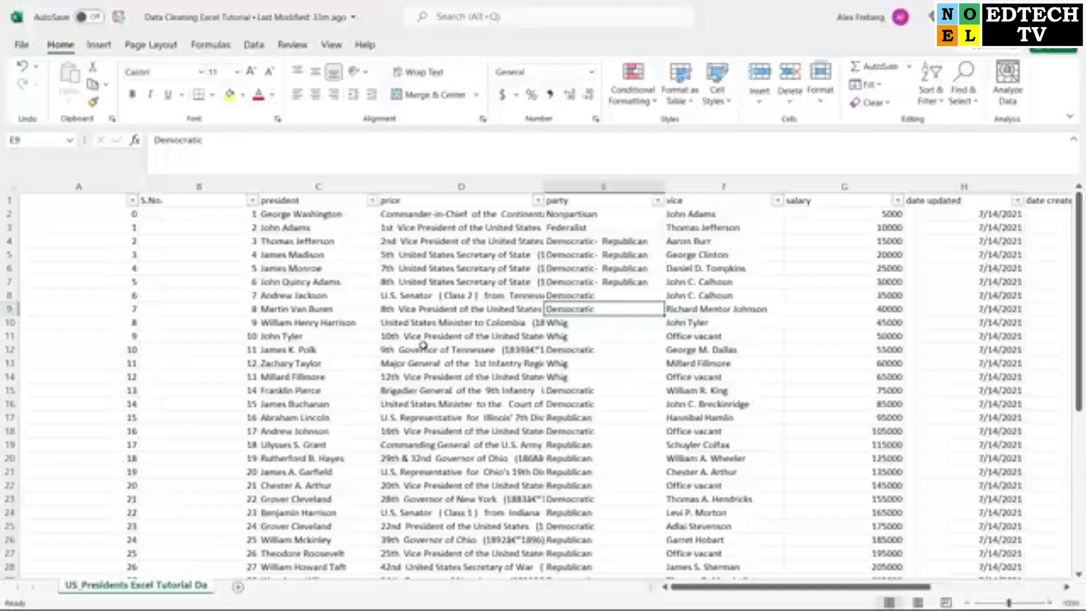
# Widen the prior column D so that its long entries can be read
pyautogui.click(459, 186)
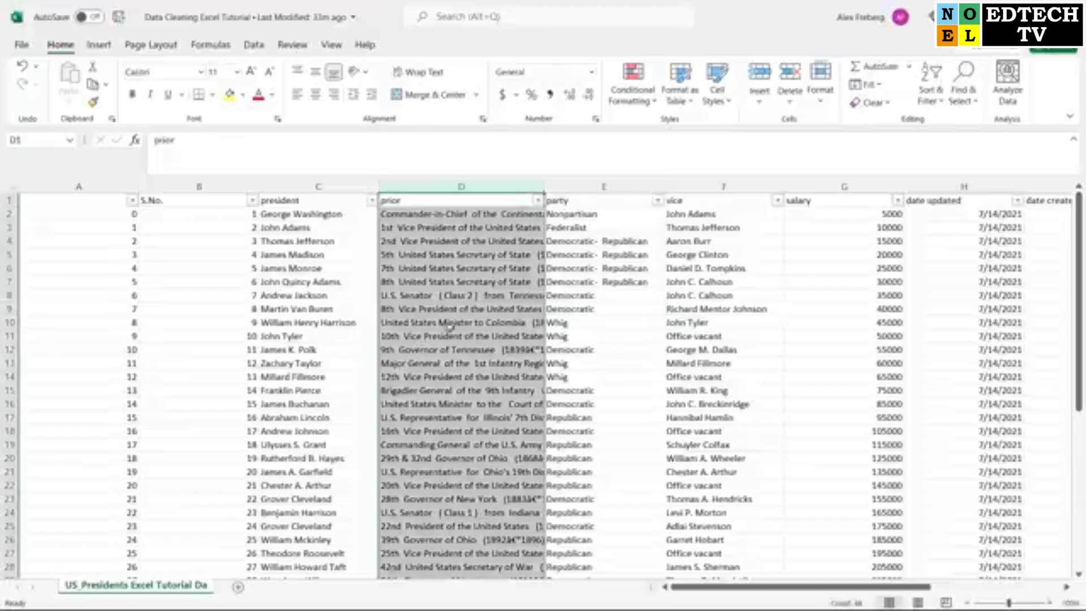
pyautogui.moveTo(544, 187); pyautogui.dragTo(655, 190)
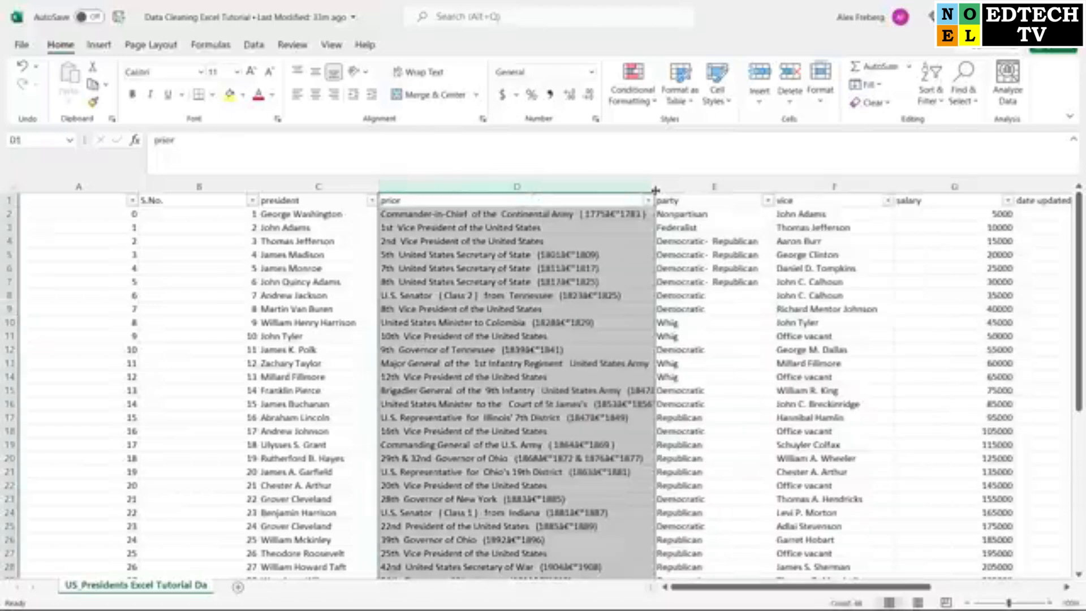
pyautogui.click(604, 240)
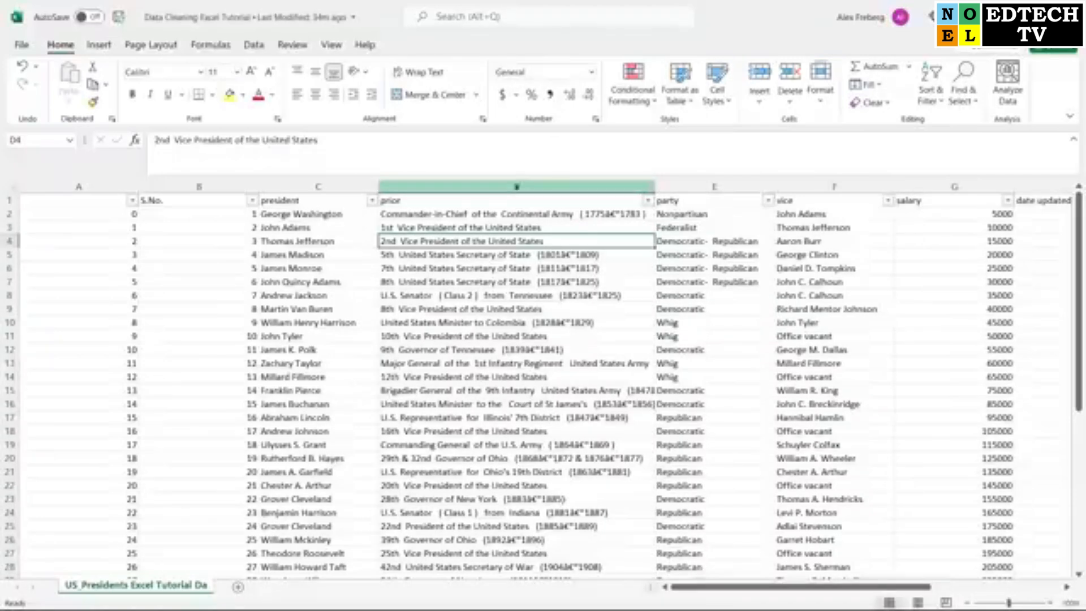
pyautogui.moveTo(778, 589)
pyautogui.mouseDown()
pyautogui.moveTo(836, 591)
pyautogui.moveTo(777, 592)
pyautogui.mouseUp()
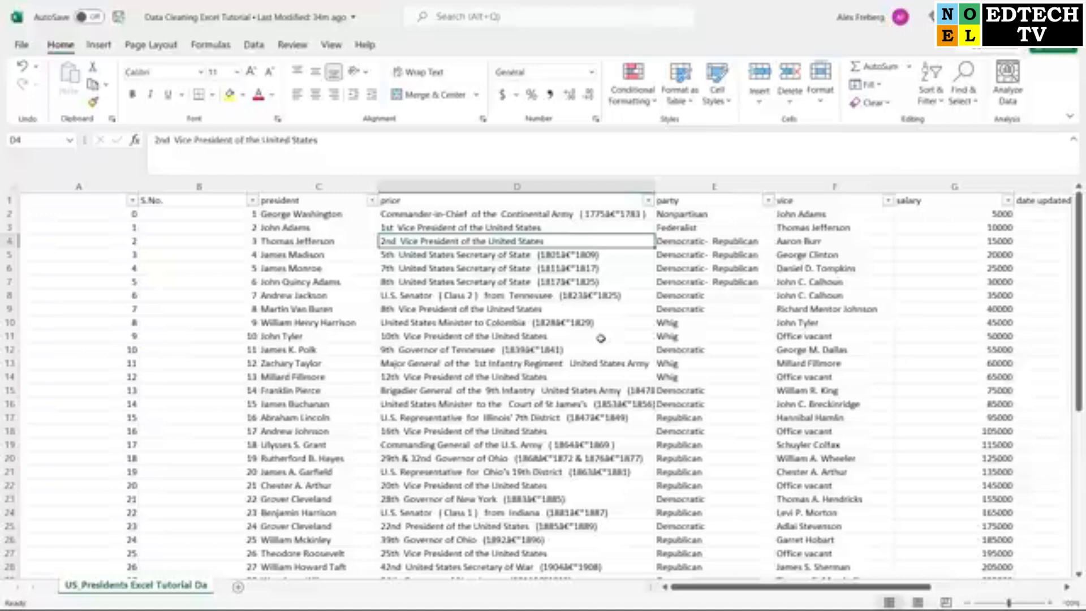
# Delete the prior column D
pyautogui.click(534, 186)
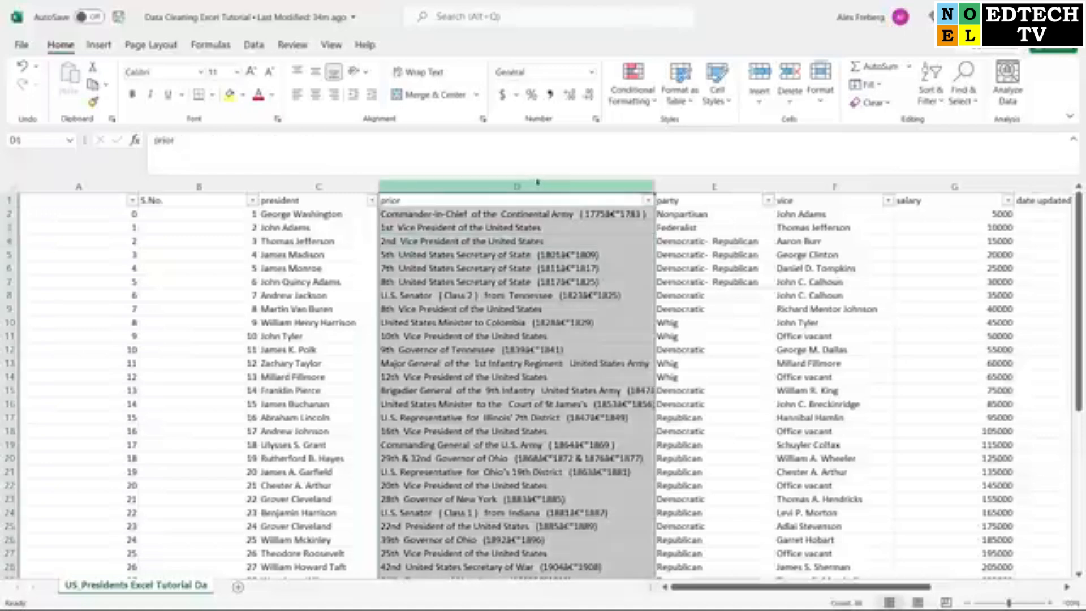
pyautogui.rightClick(516, 186)
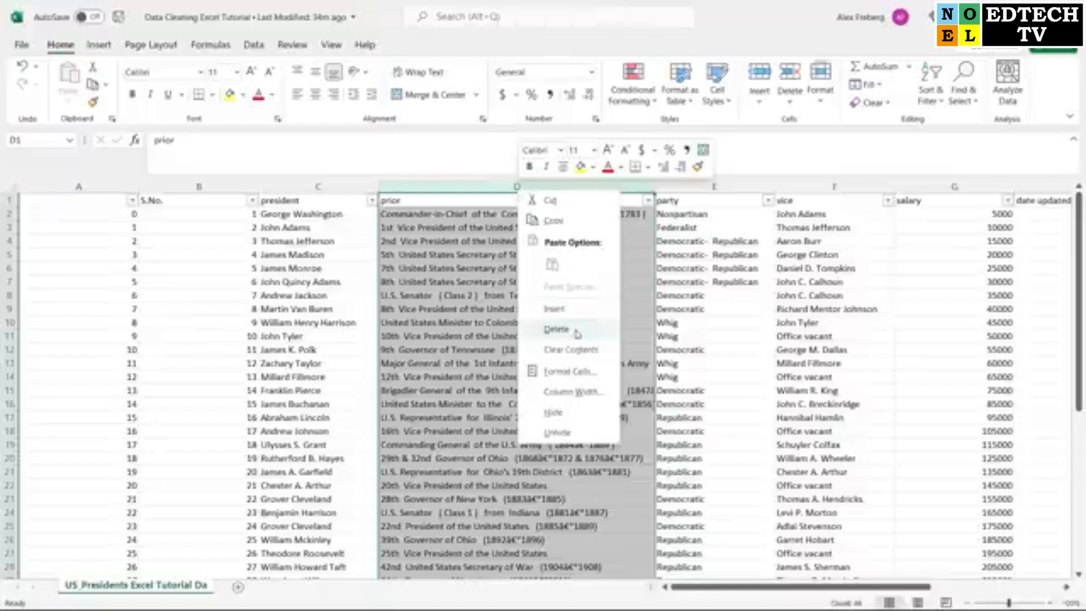
pyautogui.click(571, 329)
pyautogui.click(275, 281)
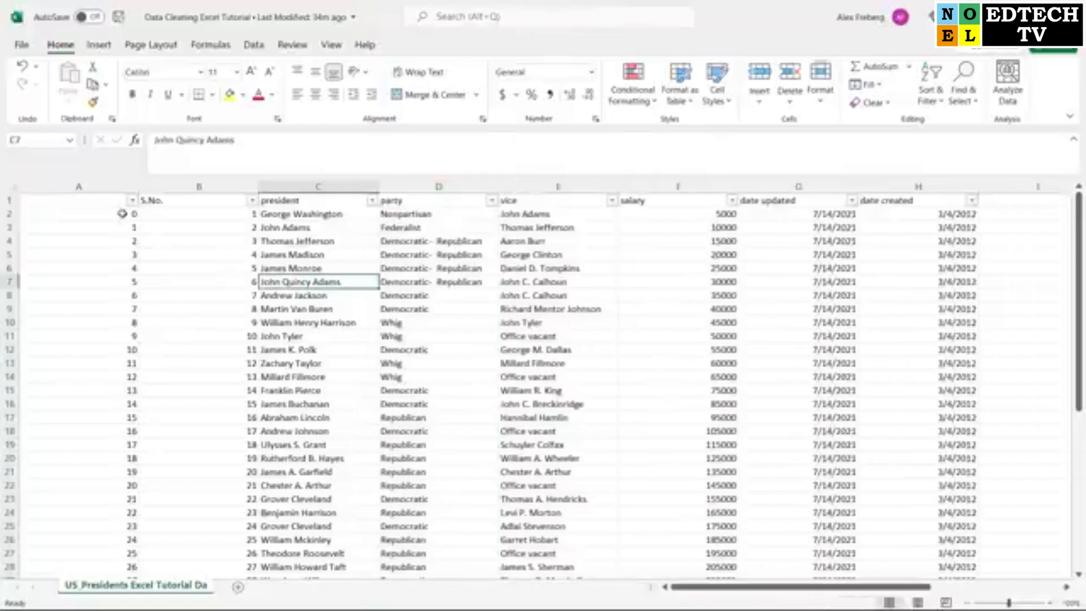
# Compare the unnamed index column A with S.No. down to the last row, and delete column A
pyautogui.click(121, 214)
pyautogui.click(160, 217)
pyautogui.click(120, 210)
pyautogui.click(148, 212)
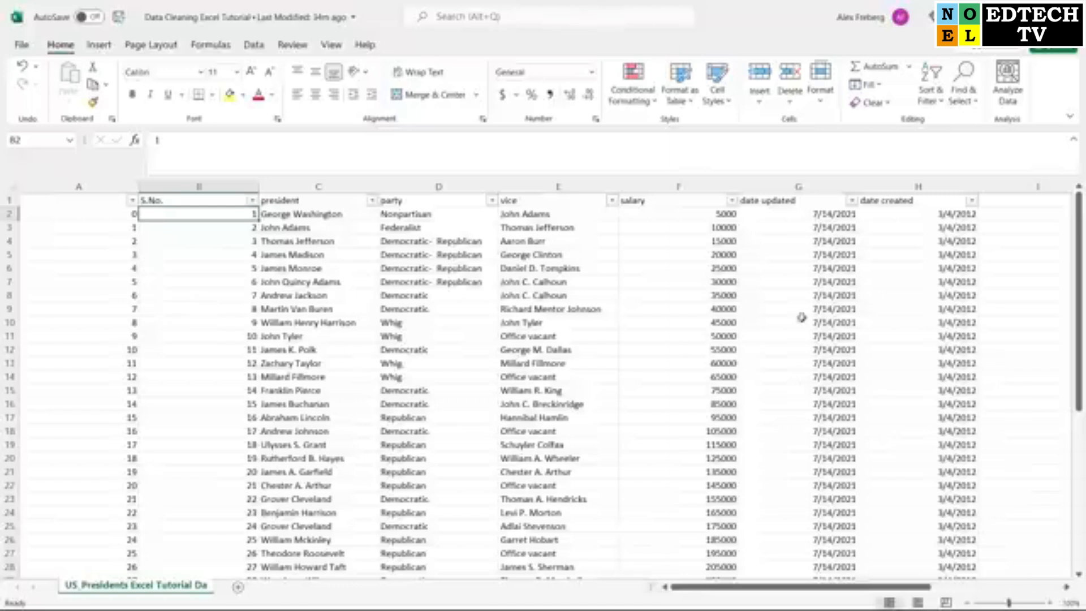
pyautogui.scroll(-2, 812, 310)
pyautogui.scroll(-6, 813, 310)
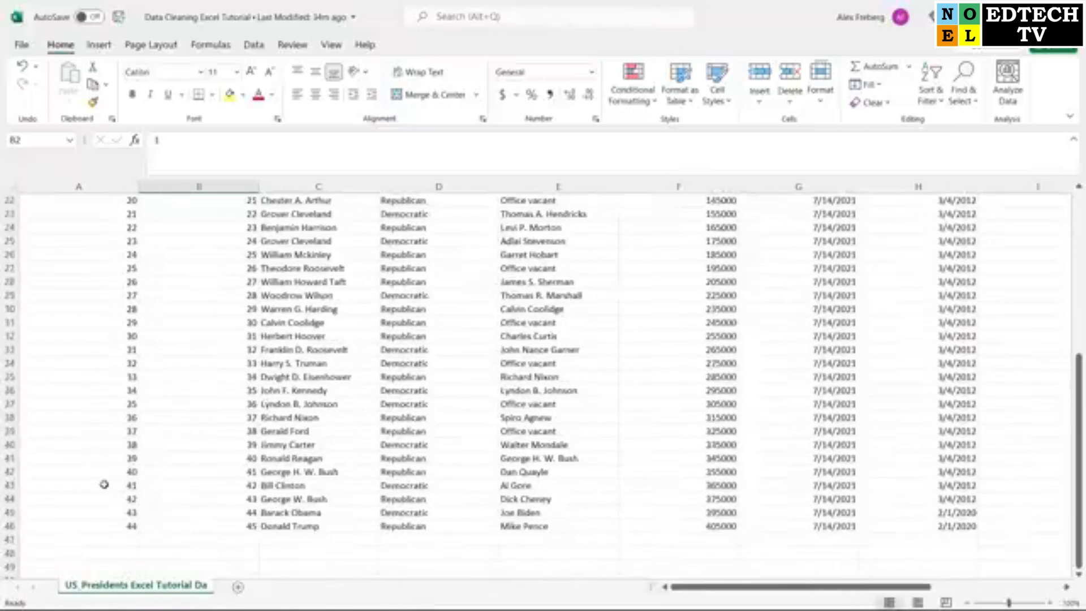
pyautogui.scroll(7, 105, 485)
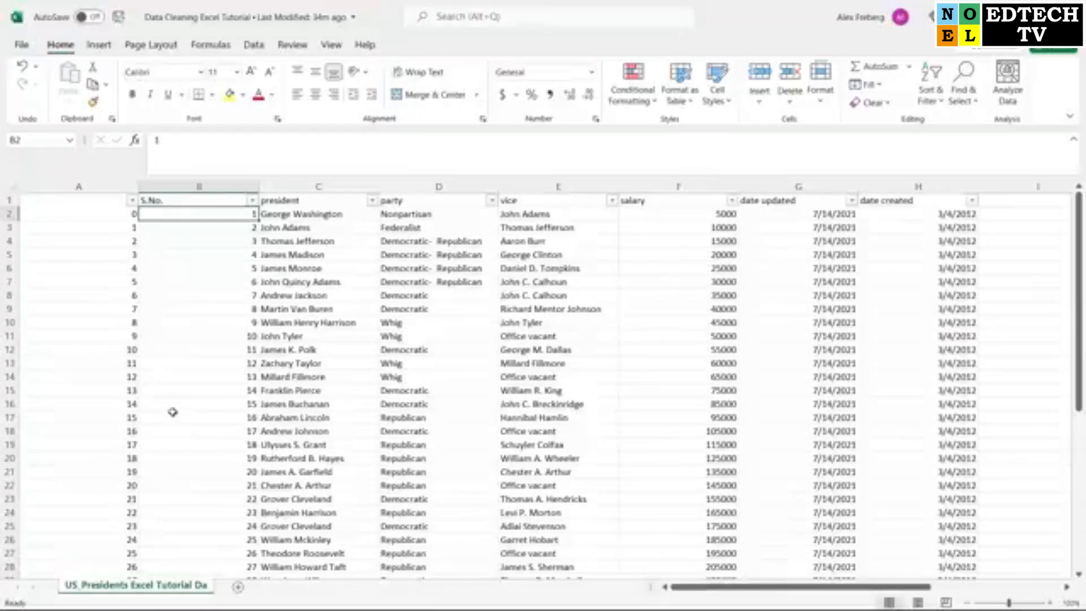
pyautogui.click(105, 186)
pyautogui.rightClick(106, 188)
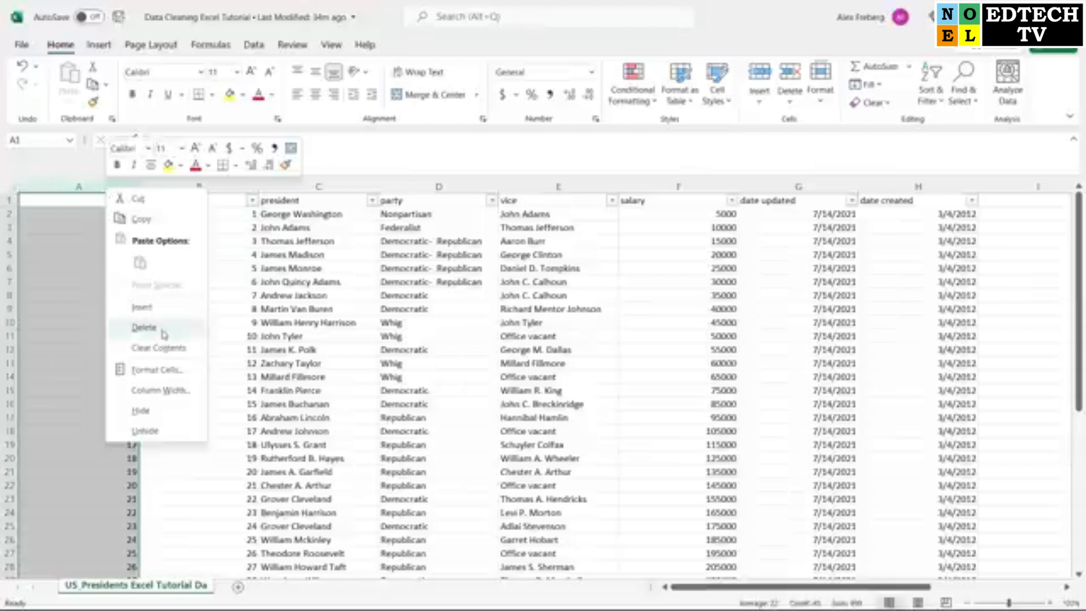
pyautogui.click(144, 327)
pyautogui.click(319, 268)
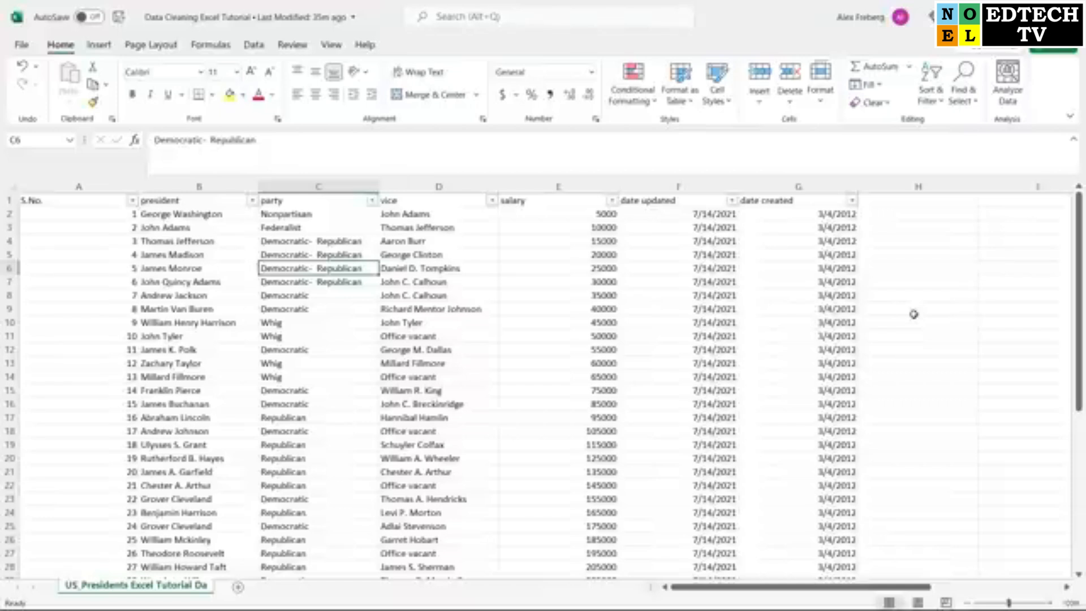
# Review the remaining table from the header row down to its last row
pyautogui.click(914, 312)
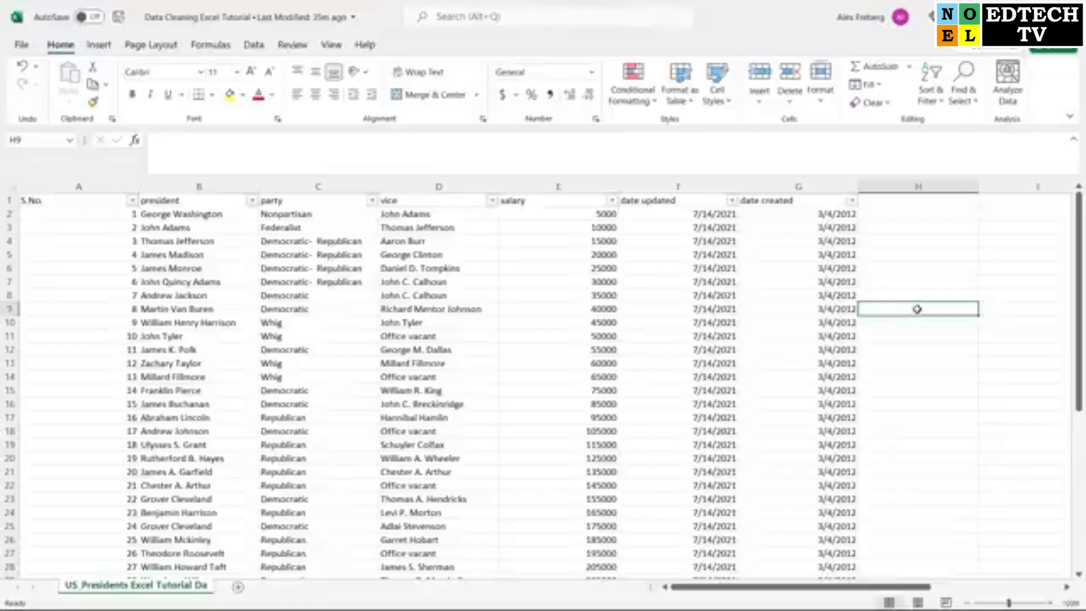
pyautogui.scroll(-9, 917, 309)
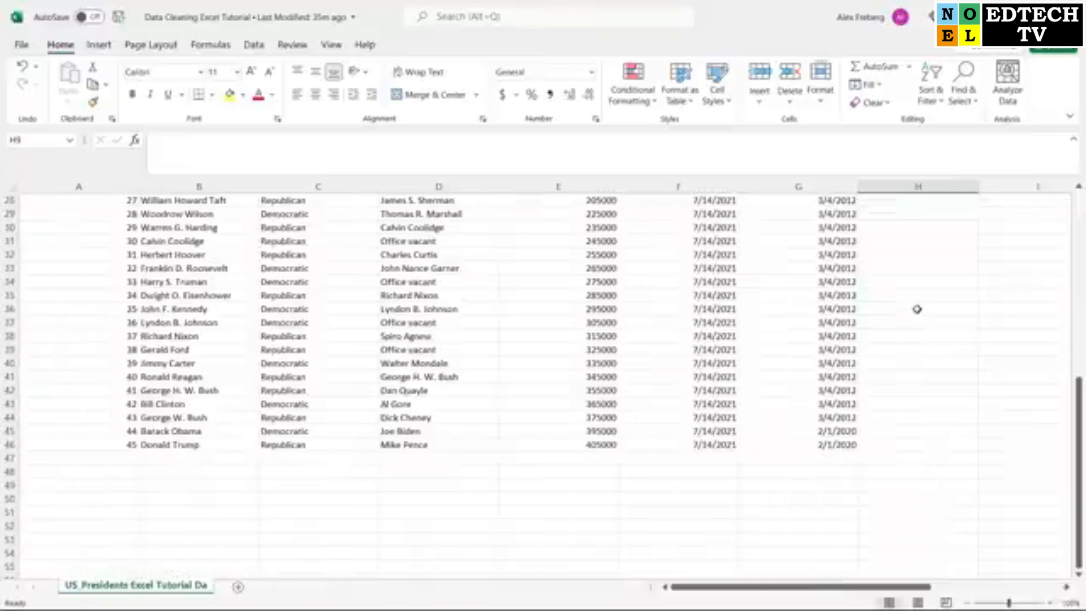
pyautogui.scroll(9, 917, 309)
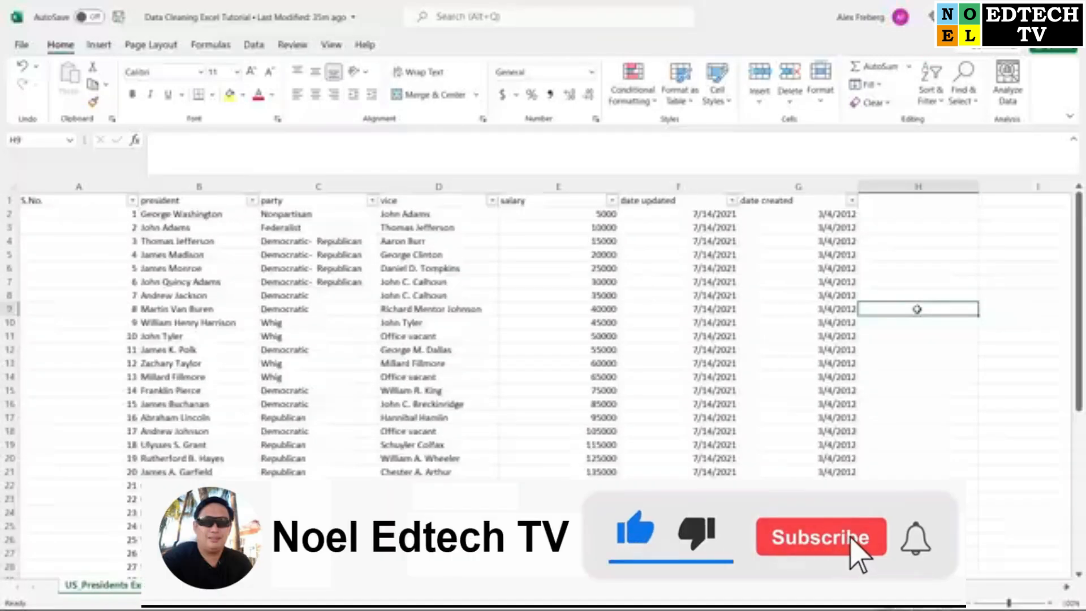